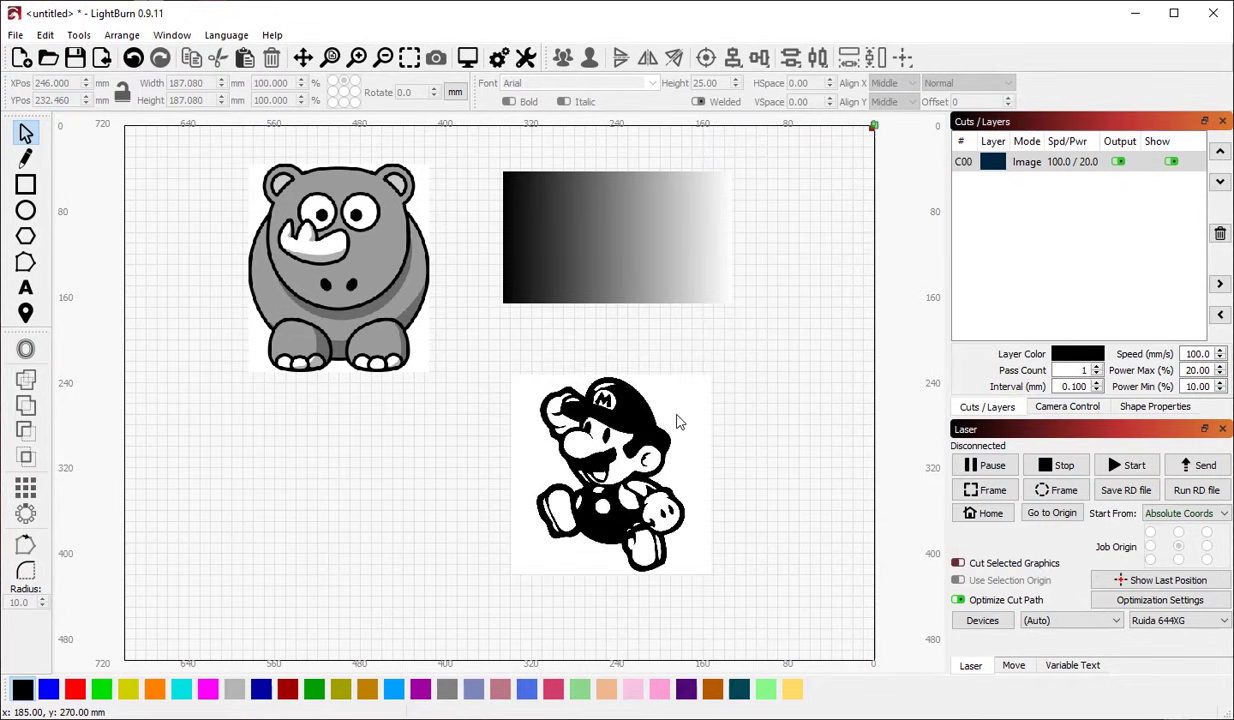
# Step: Zoom deep into the Mario bitmap's edge to inspect its pixelation, then zoom back out
pyautogui.scroll(1, 670, 415)
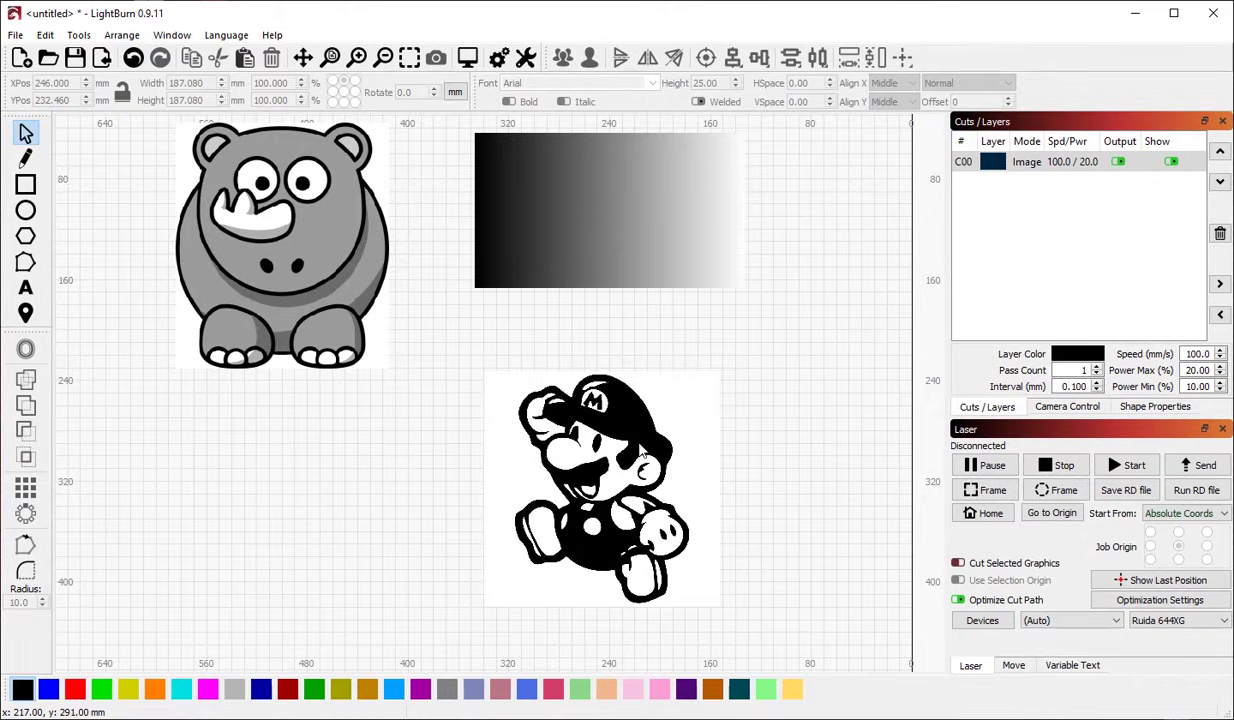
pyautogui.scroll(5, 635, 450)
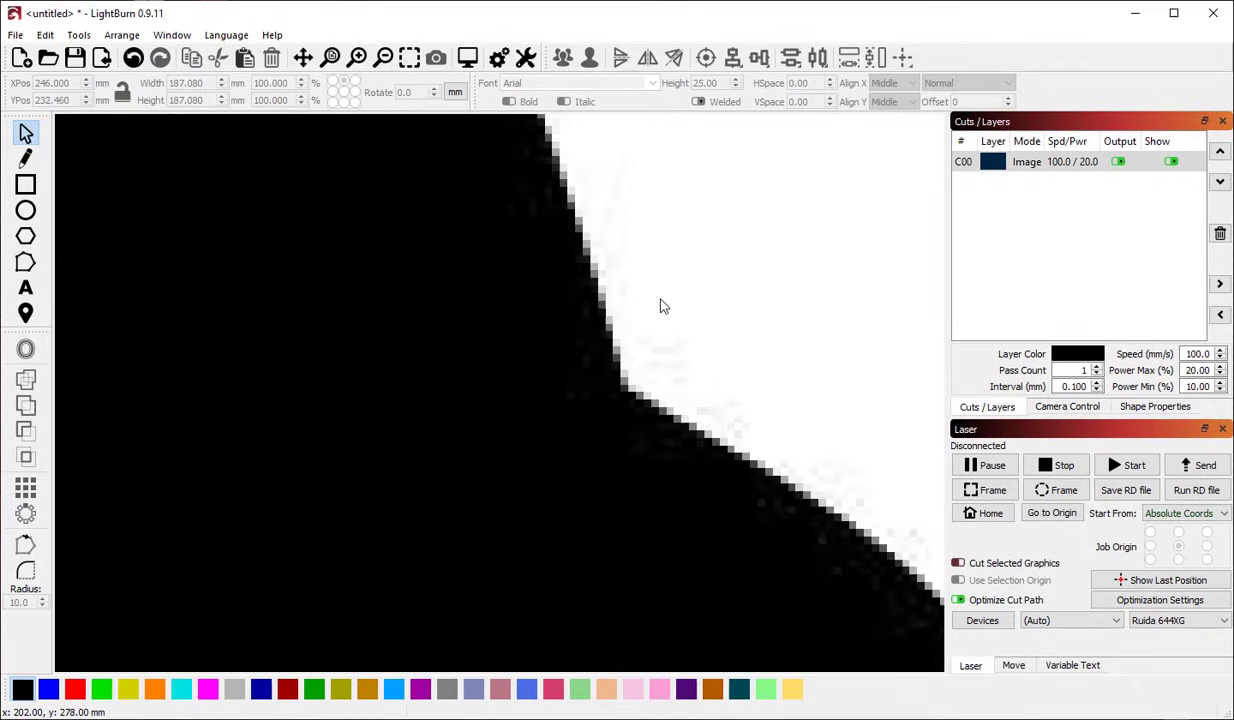
pyautogui.scroll(3, 605, 280)
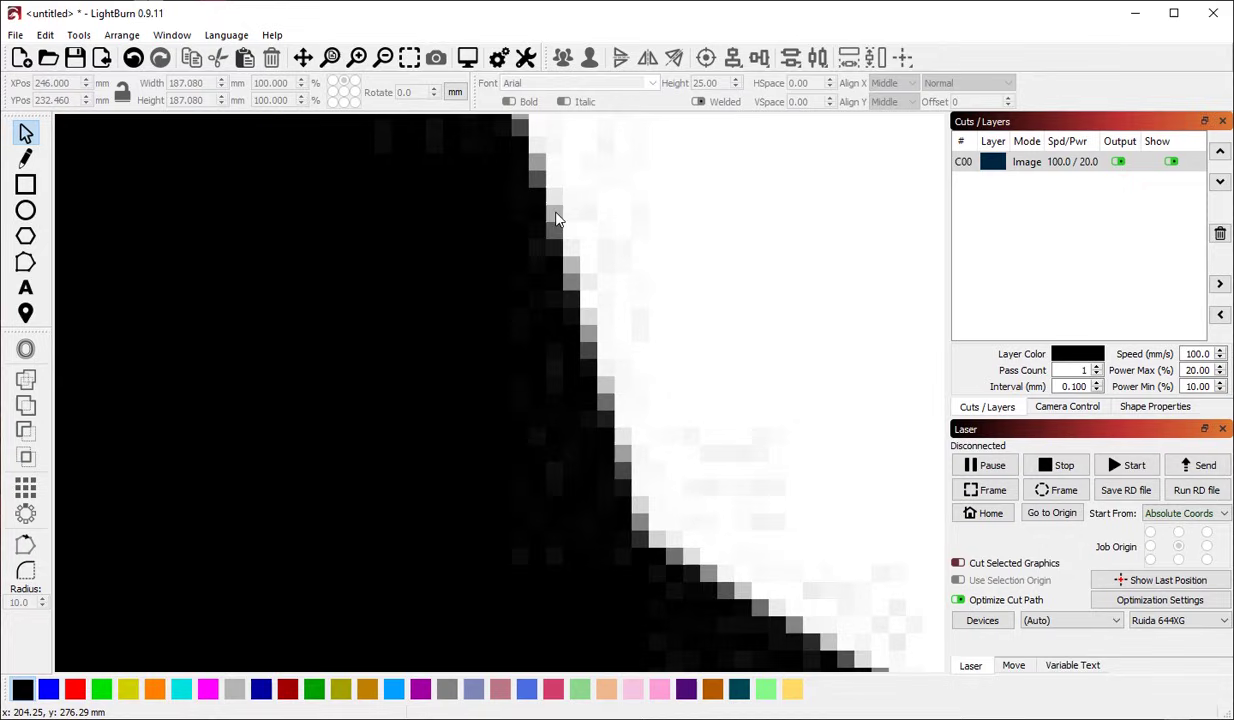
pyautogui.scroll(3, 561, 222)
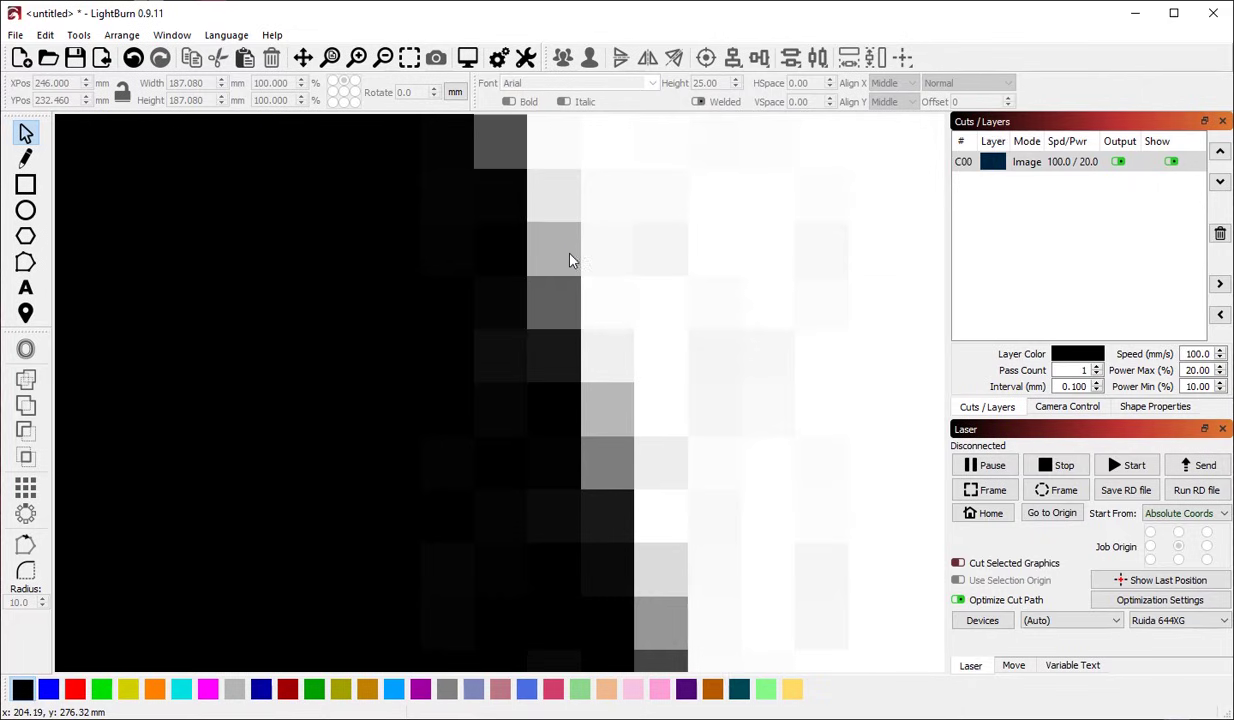
pyautogui.scroll(-3, 570, 259)
pyautogui.scroll(-2, 573, 297)
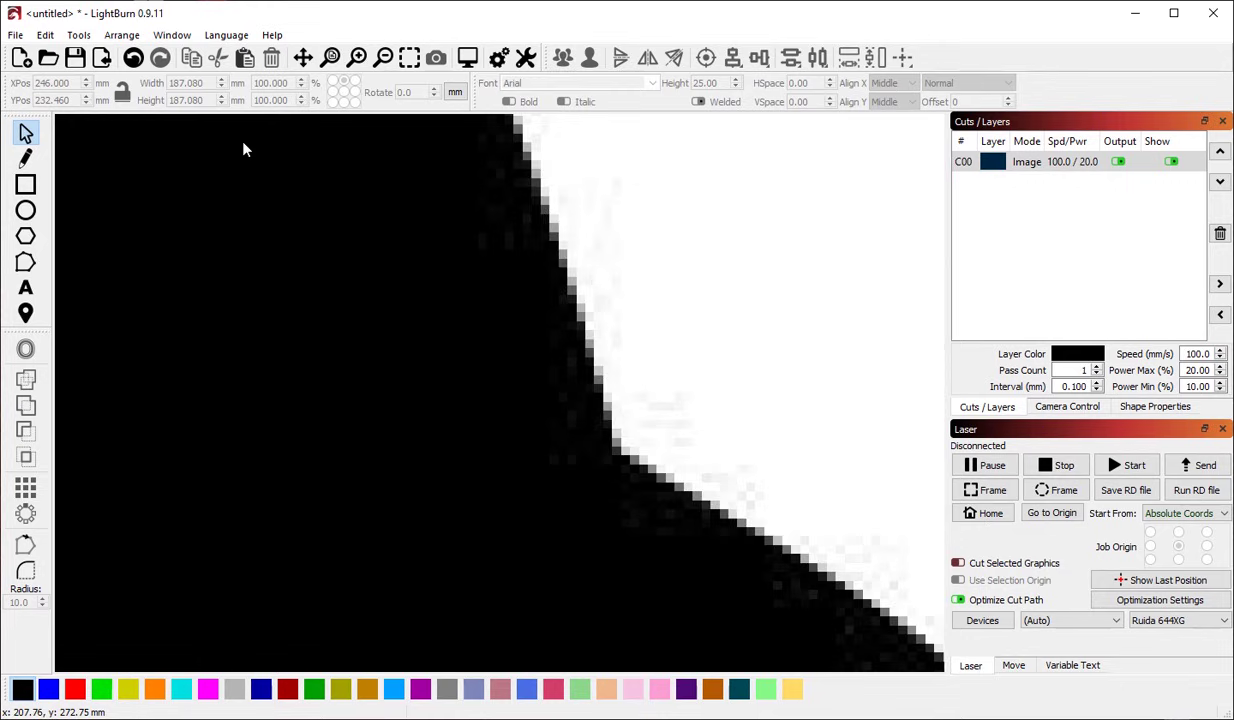
pyautogui.scroll(-8, 762, 335)
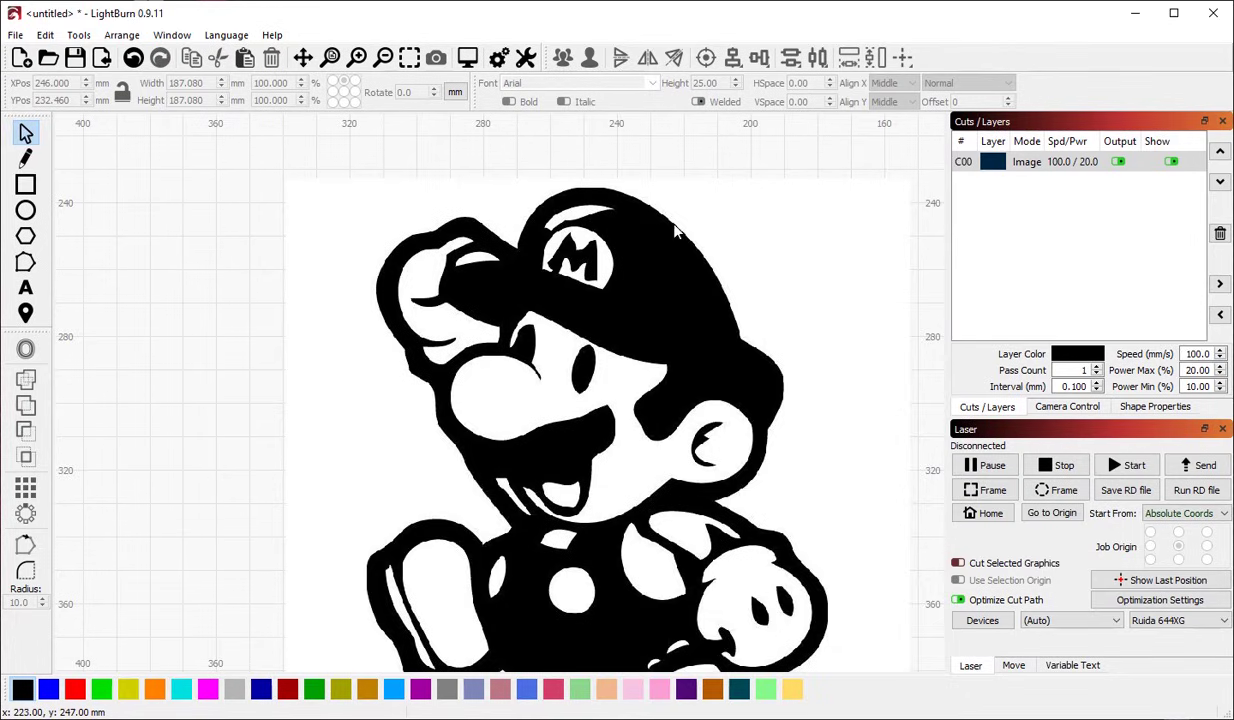
pyautogui.scroll(-1, 396, 153)
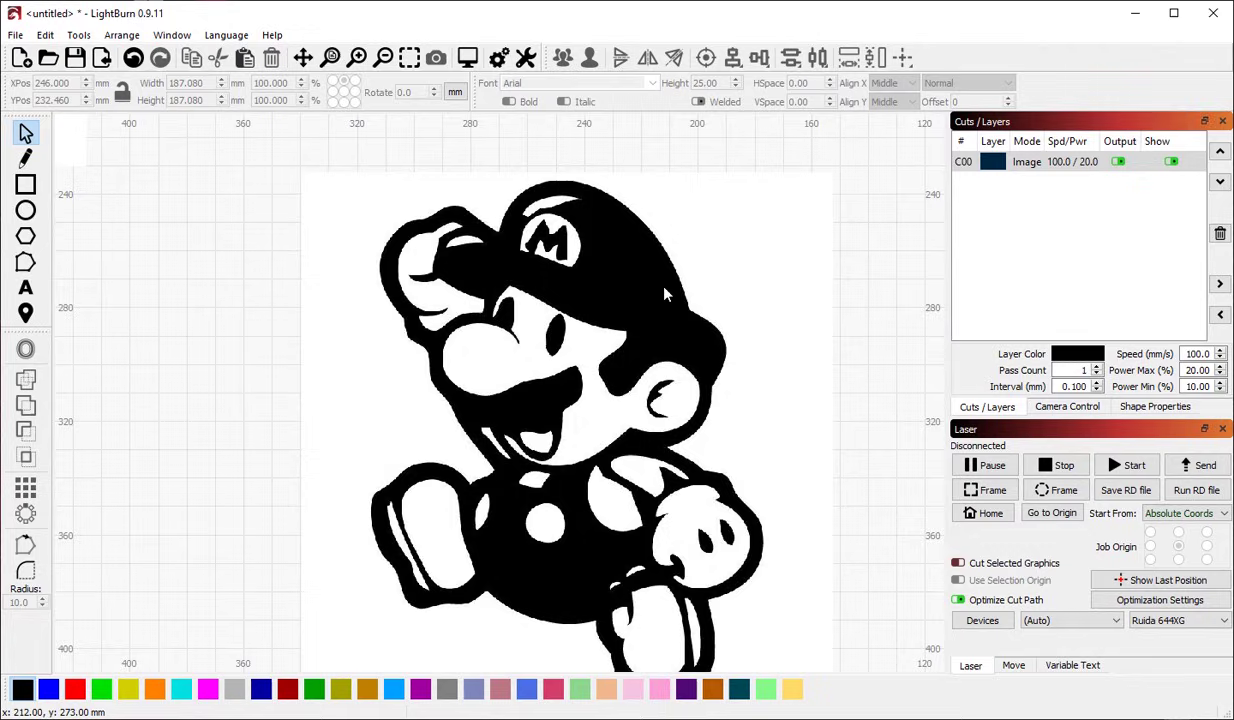
pyautogui.scroll(-1, 660, 370)
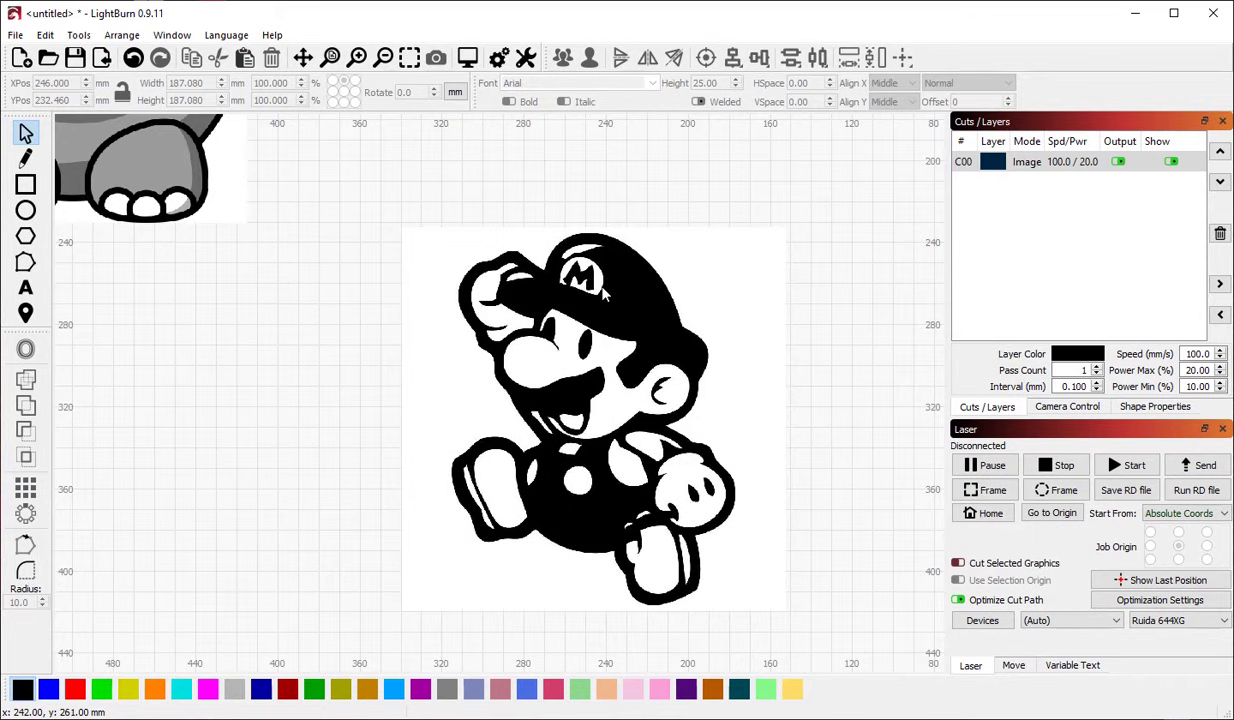
# Step: Select the Mario image and launch Trace Image from its right-click menu
pyautogui.click(609, 296)
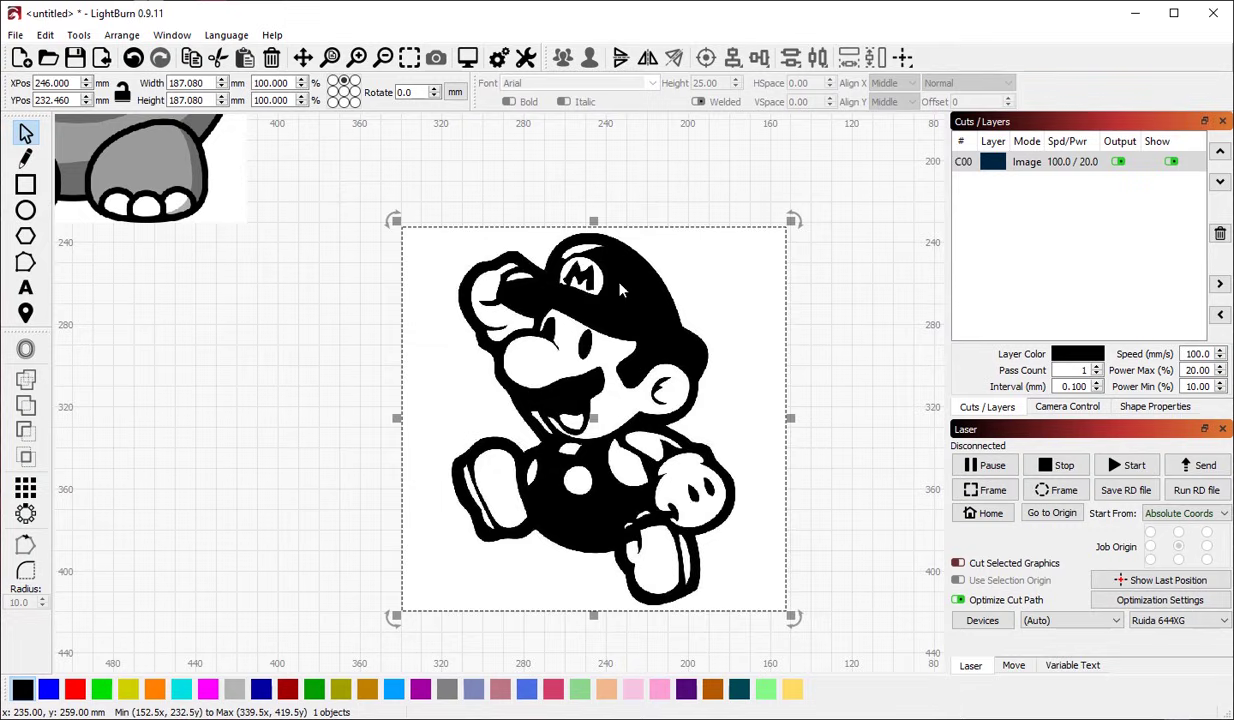
pyautogui.click(77, 36)
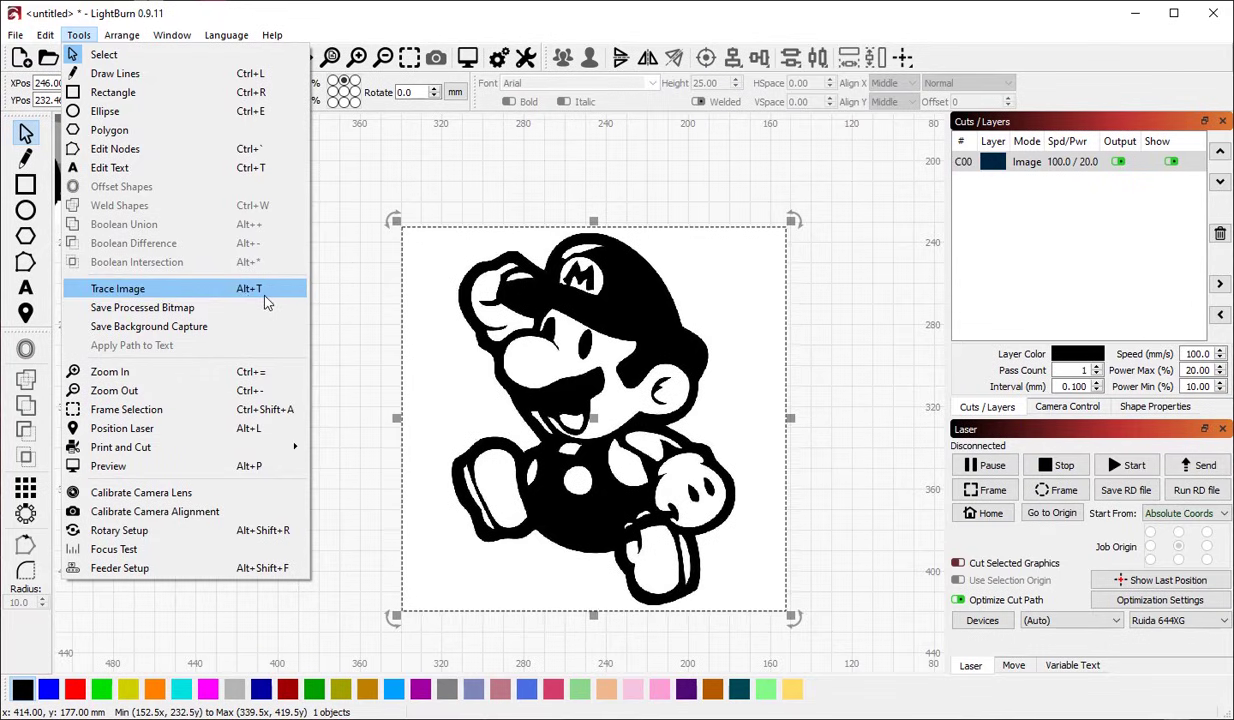
pyautogui.click(516, 168)
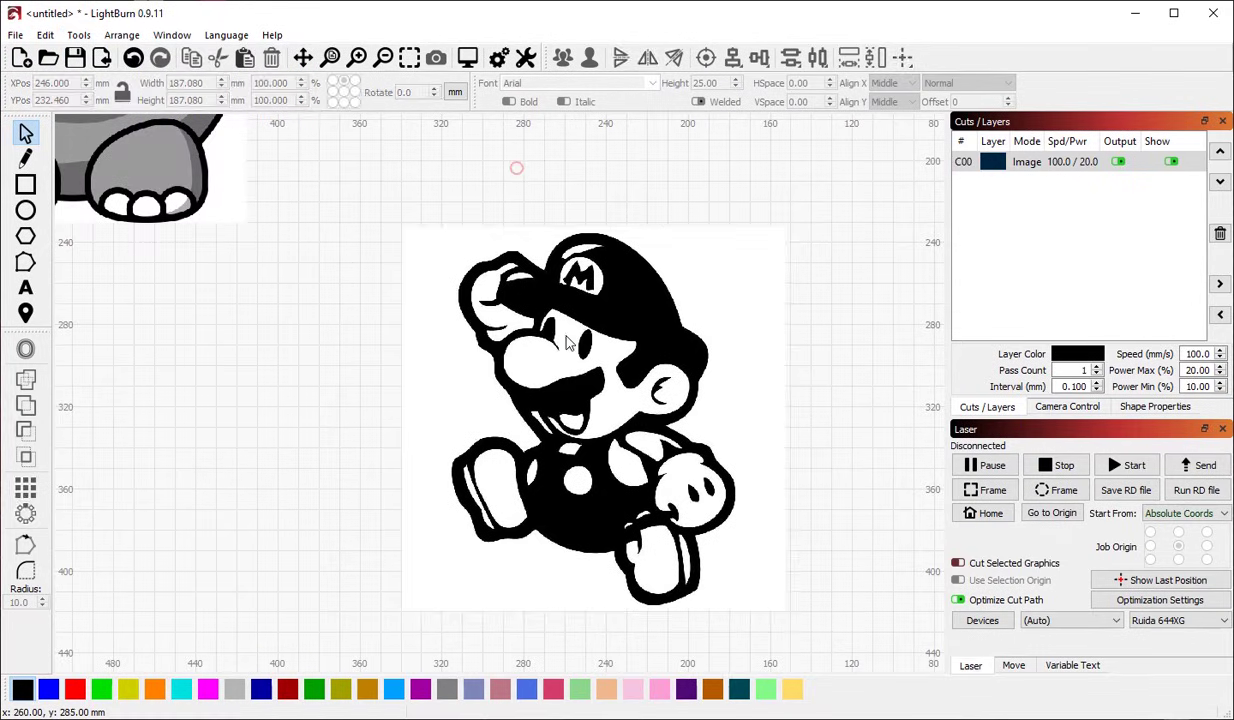
pyautogui.rightClick(568, 341)
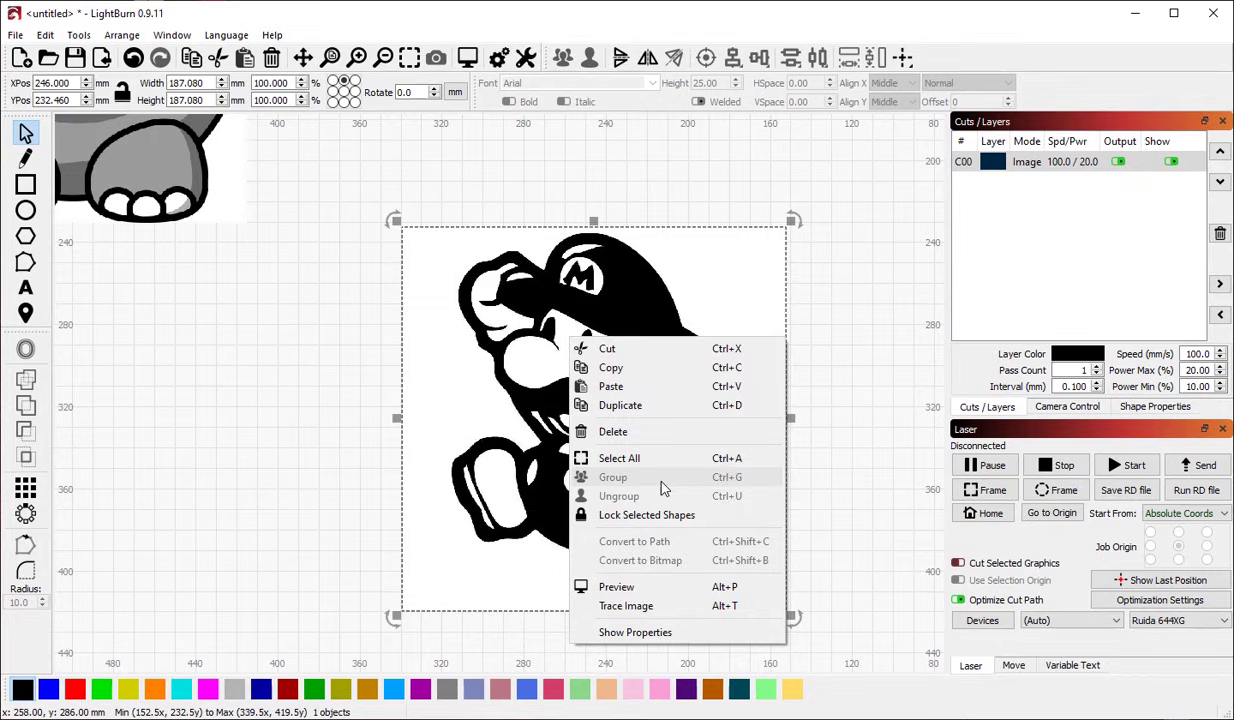
pyautogui.click(669, 606)
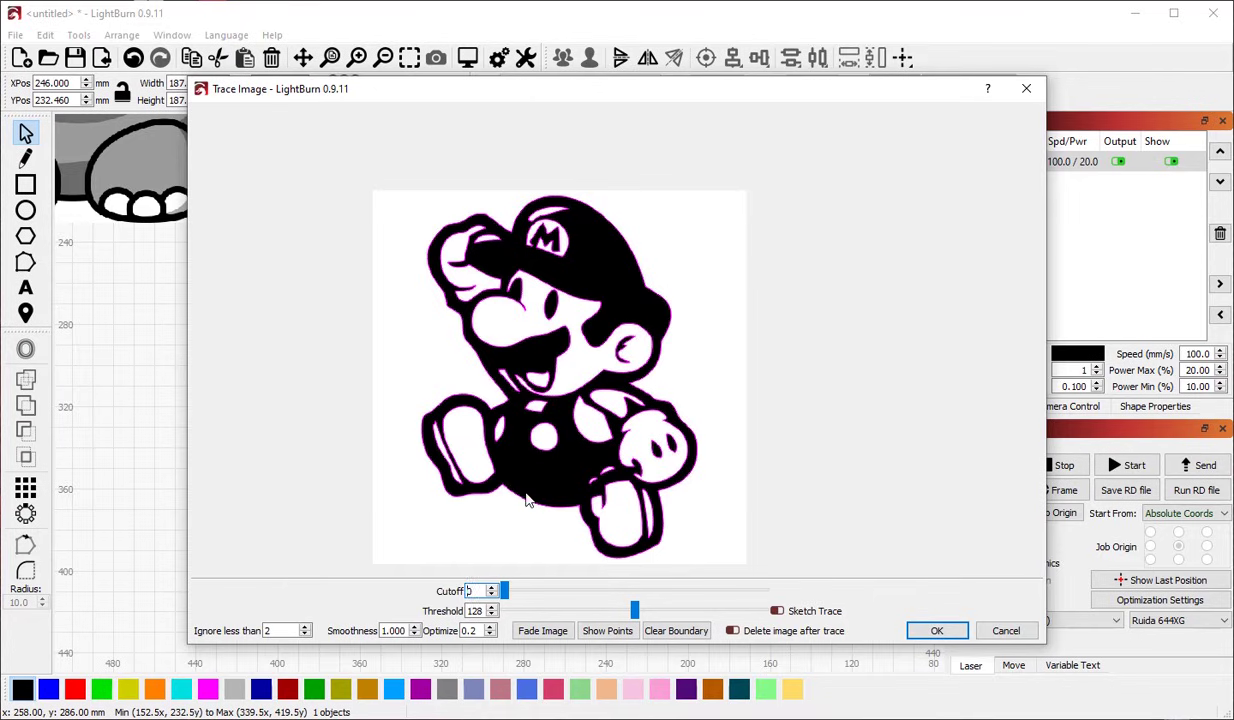
# Step: Zoom into the Trace Image preview to check the Mario outline at Threshold 128, Cutoff 5
pyautogui.scroll(1, 515, 500)
pyautogui.scroll(1, 540, 360)
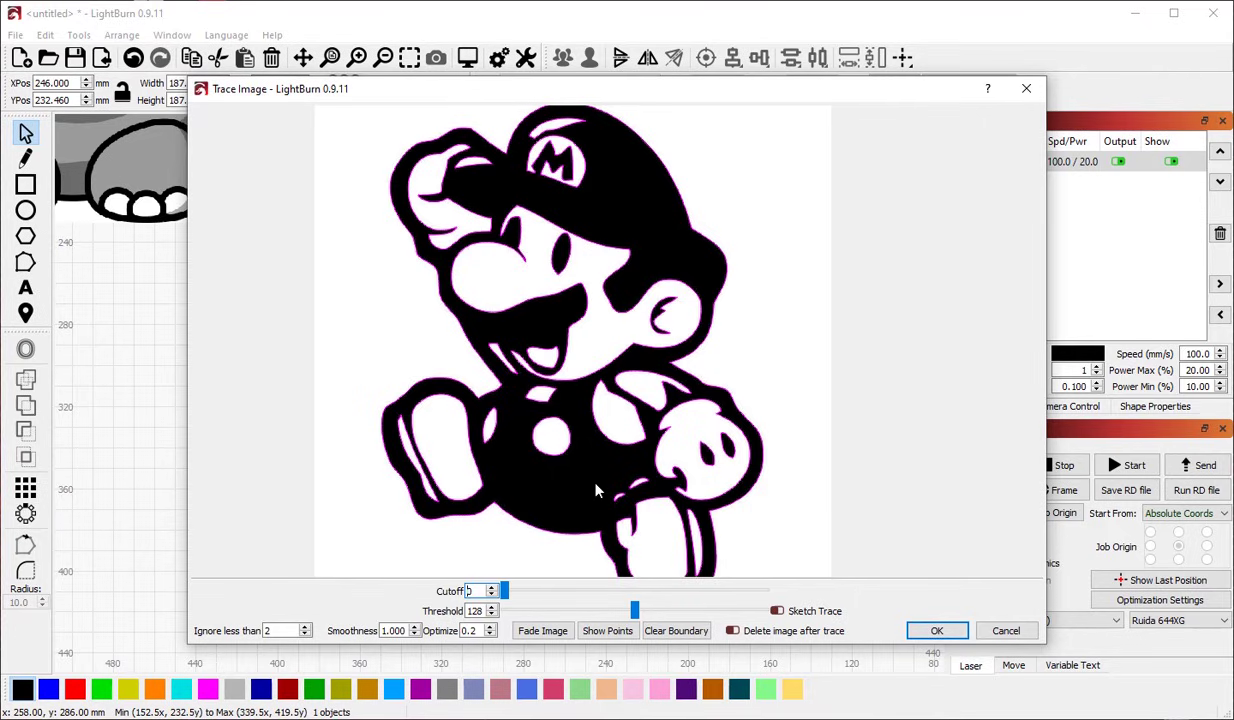
# Step: Accept the trace onto a new Fill layer and pull the bitmap Mario off the outline
pyautogui.click(934, 630)
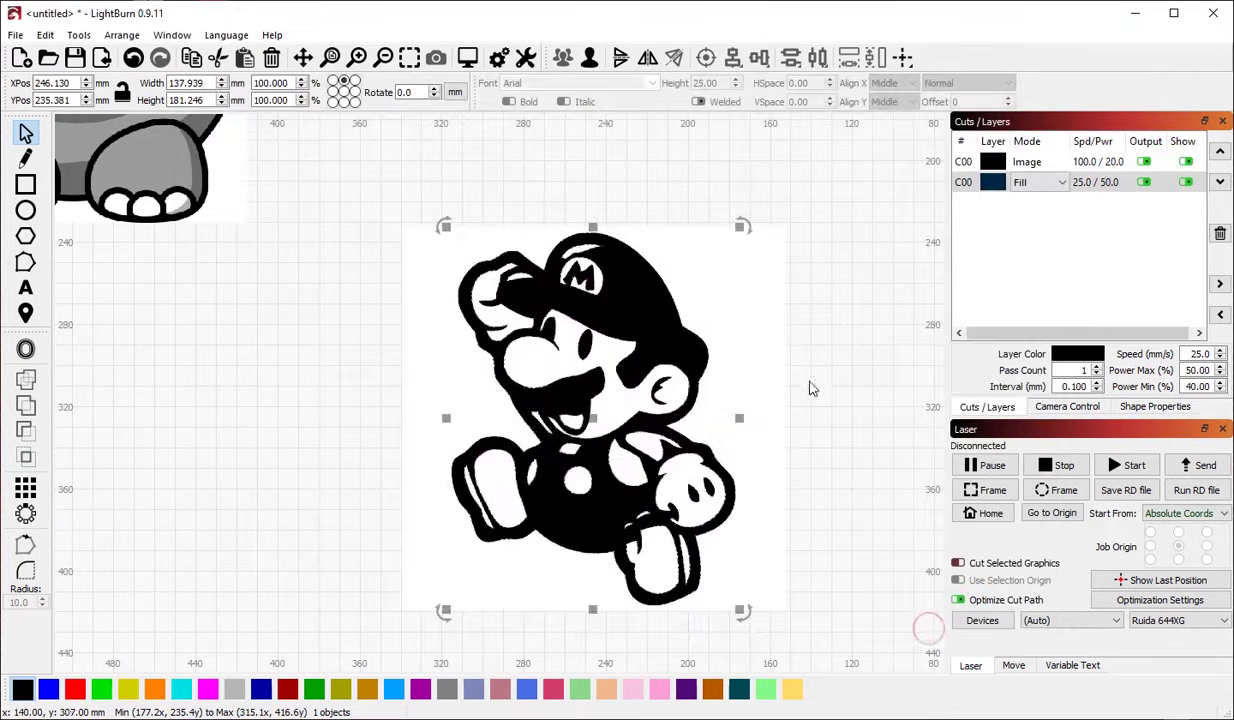
pyautogui.click(799, 345)
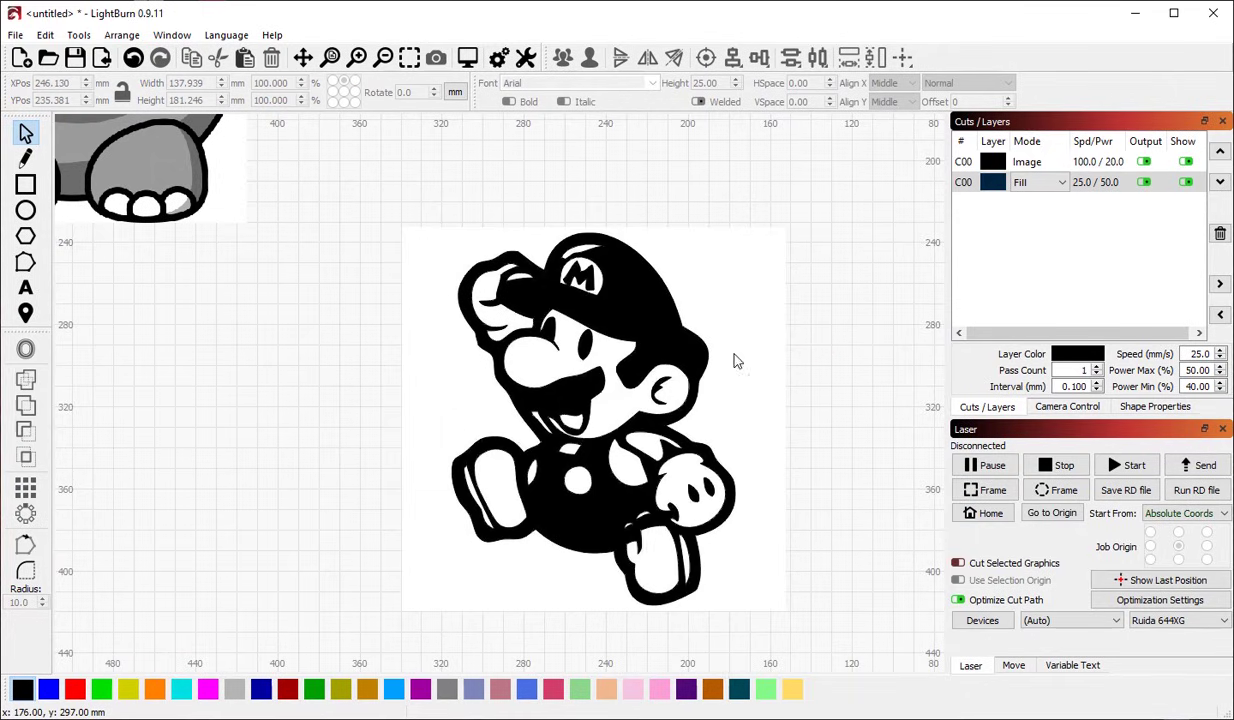
pyautogui.moveTo(744, 397)
pyautogui.mouseDown()
pyautogui.moveTo(1097, 396)
pyautogui.moveTo(1033, 396)
pyautogui.moveTo(1045, 393)
pyautogui.mouseUp()
# Step: Position the bitmap Mario beside the traced outline and zoom in to compare their edges
pyautogui.scroll(-2, 328, 413)
pyautogui.scroll(2, 650, 397)
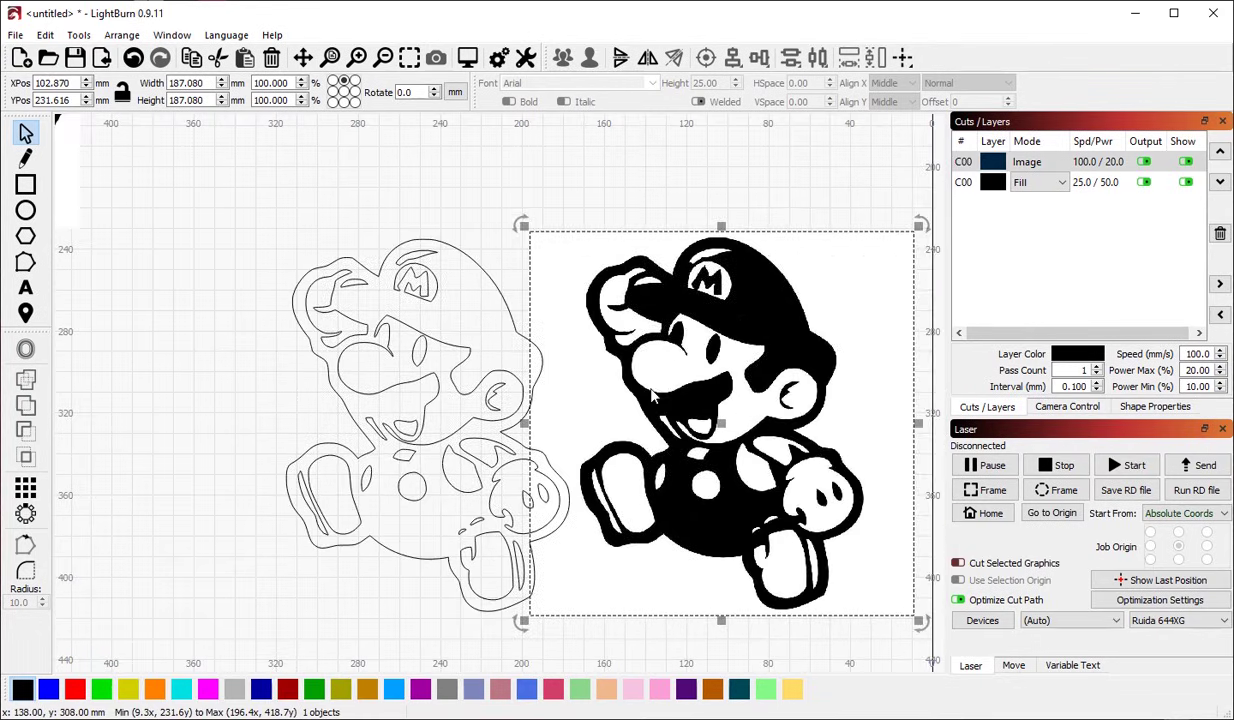
pyautogui.moveTo(651, 396); pyautogui.dragTo(708, 393)
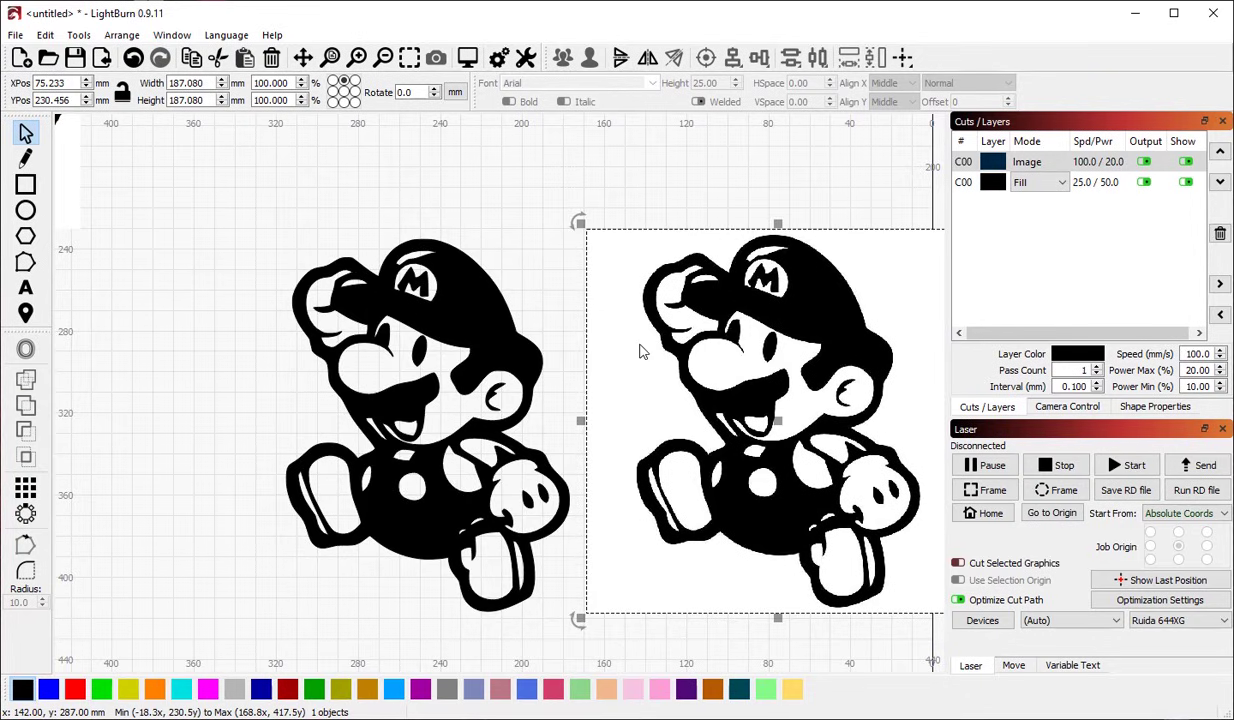
pyautogui.moveTo(769, 375); pyautogui.dragTo(683, 377)
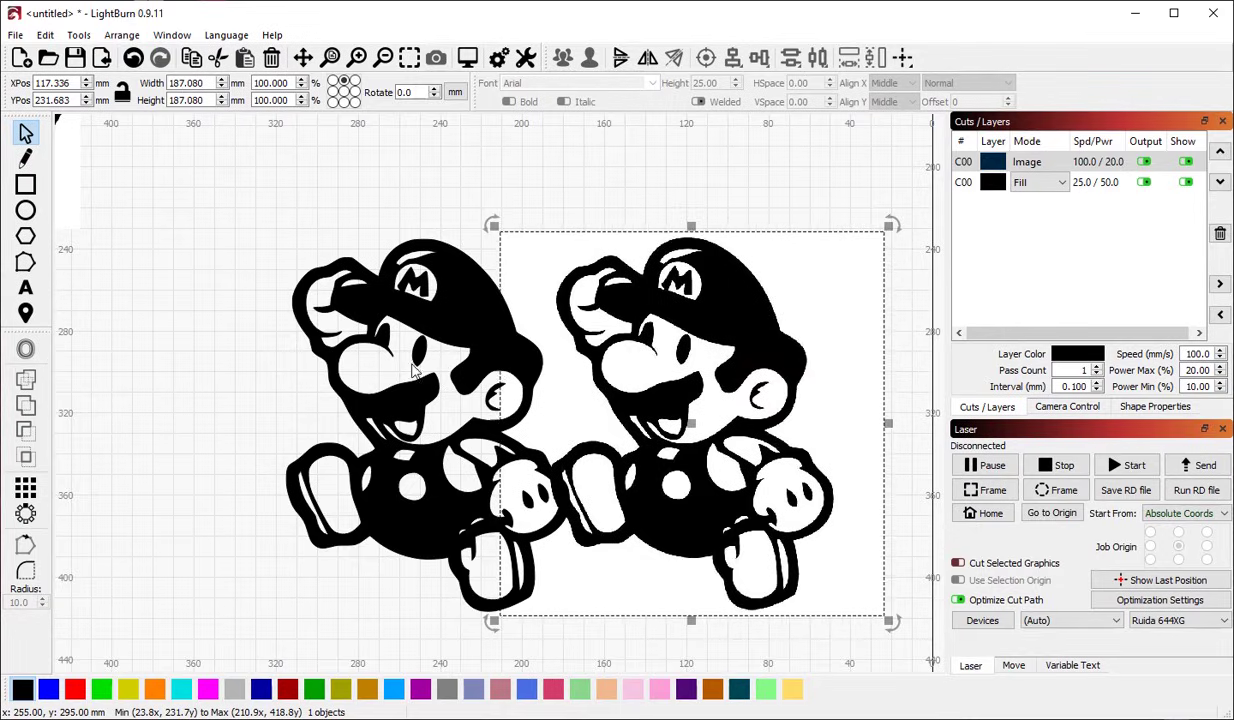
pyautogui.scroll(5, 541, 351)
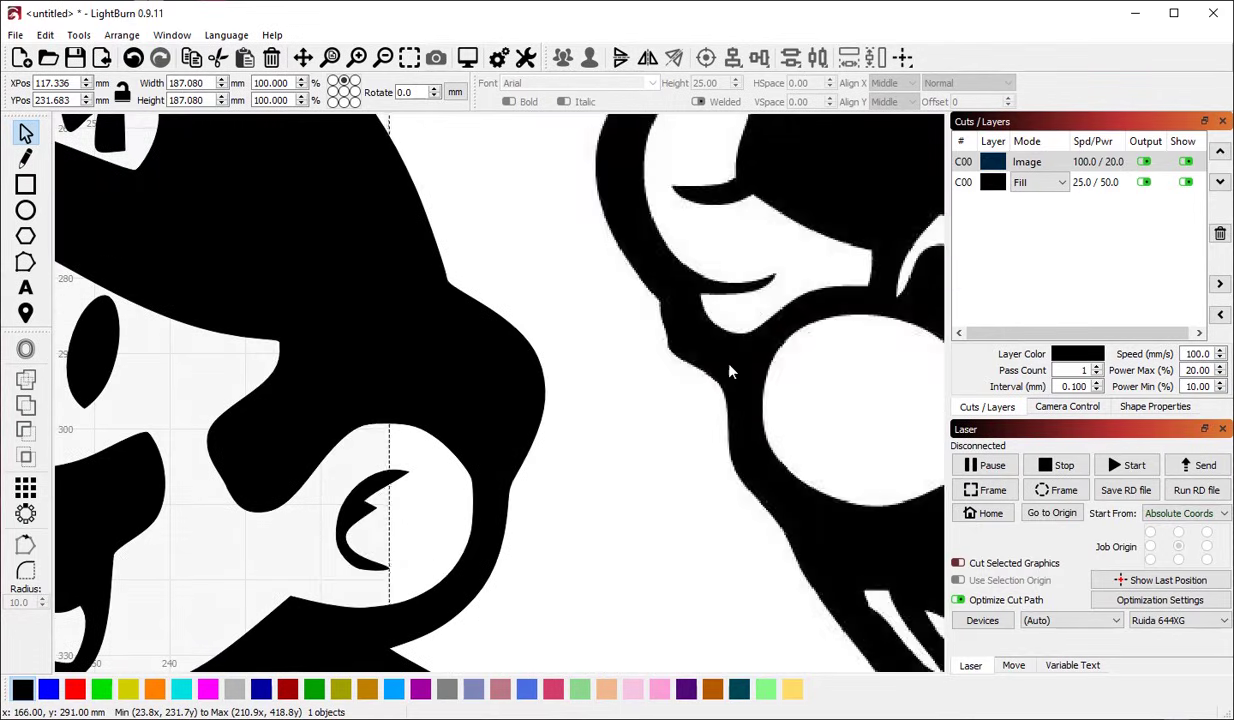
pyautogui.moveTo(729, 372); pyautogui.dragTo(644, 362)
pyautogui.scroll(3, 581, 322)
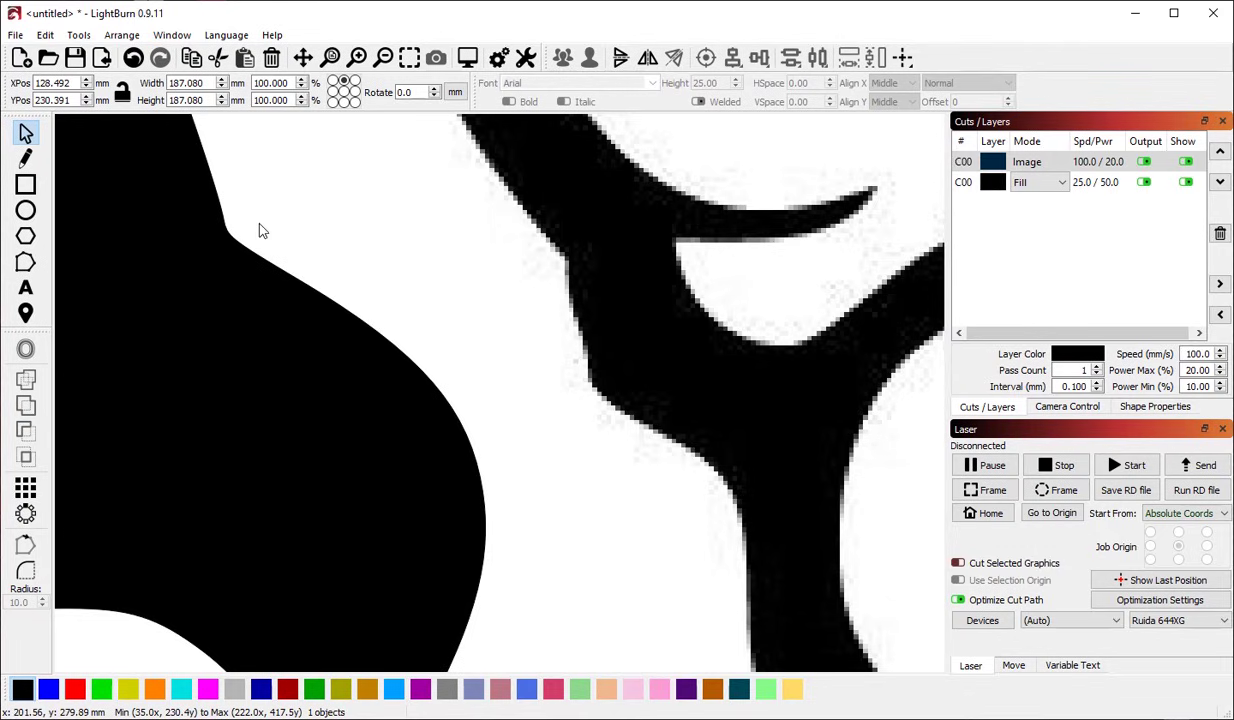
pyautogui.scroll(-5, 495, 285)
pyautogui.moveTo(665, 405); pyautogui.dragTo(765, 410)
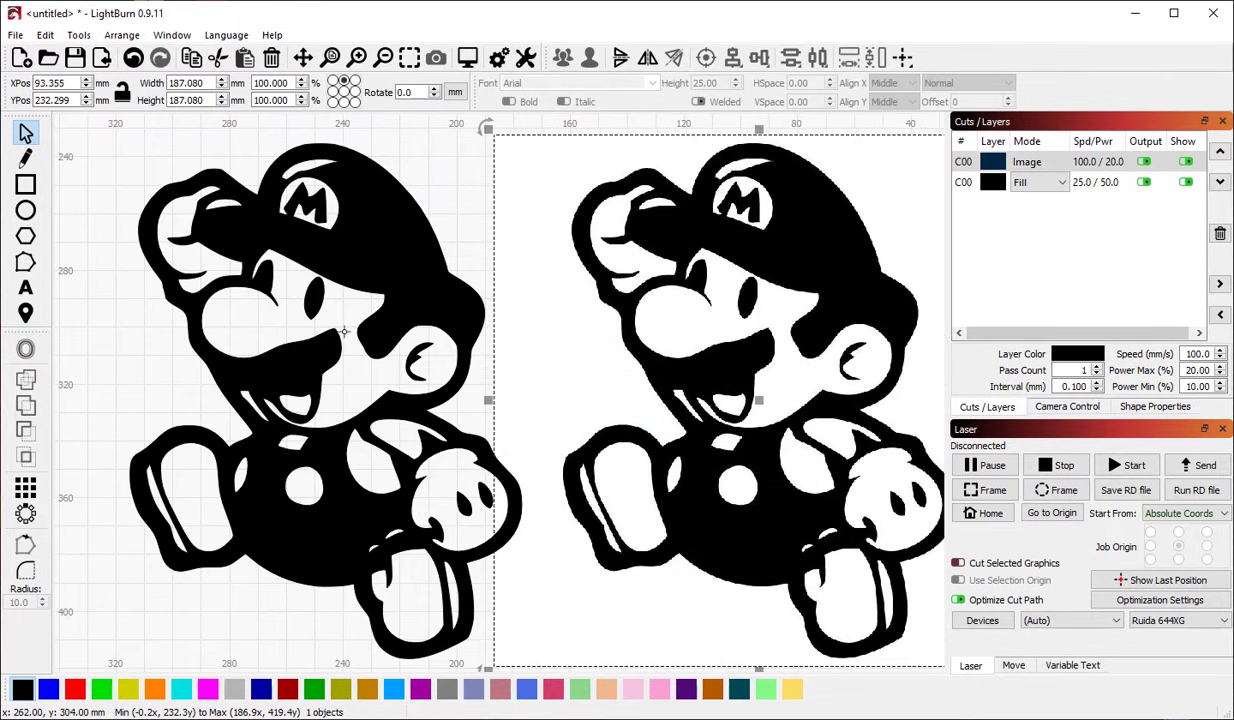
pyautogui.scroll(2, 343, 332)
pyautogui.scroll(-3, 343, 332)
pyautogui.hscroll(-2, 522, 356)
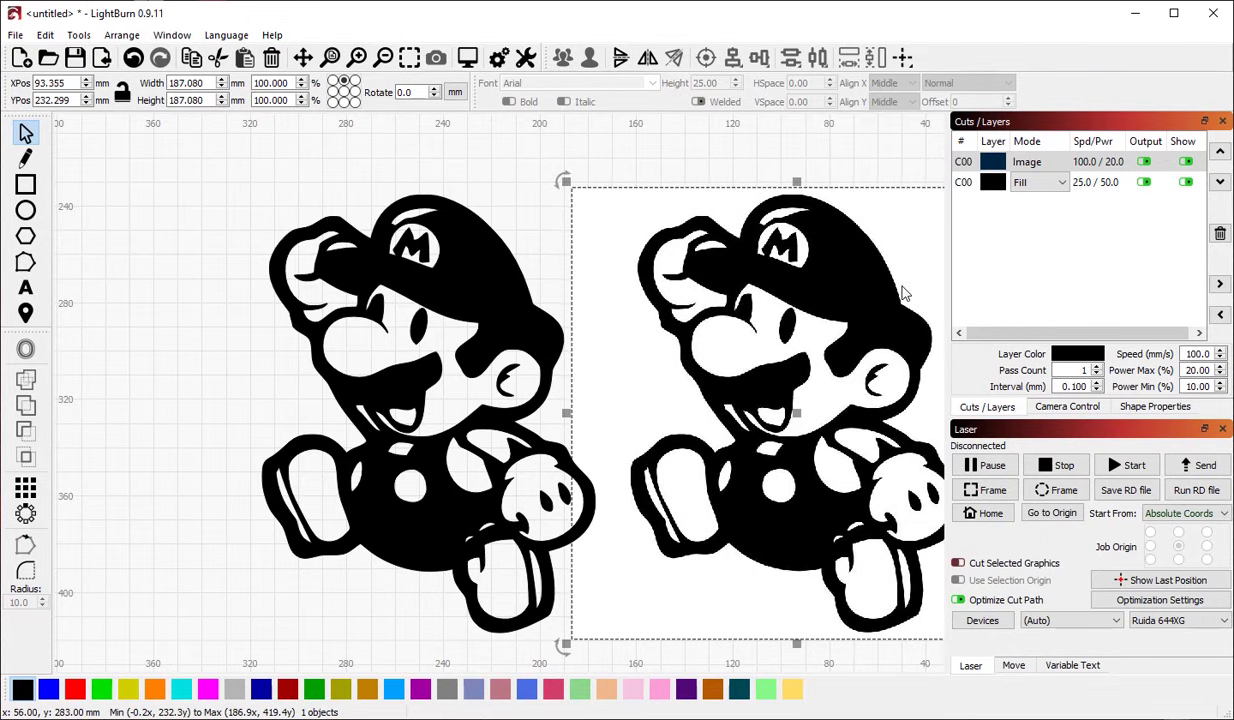
pyautogui.moveTo(580, 400); pyautogui.dragTo(627, 397)
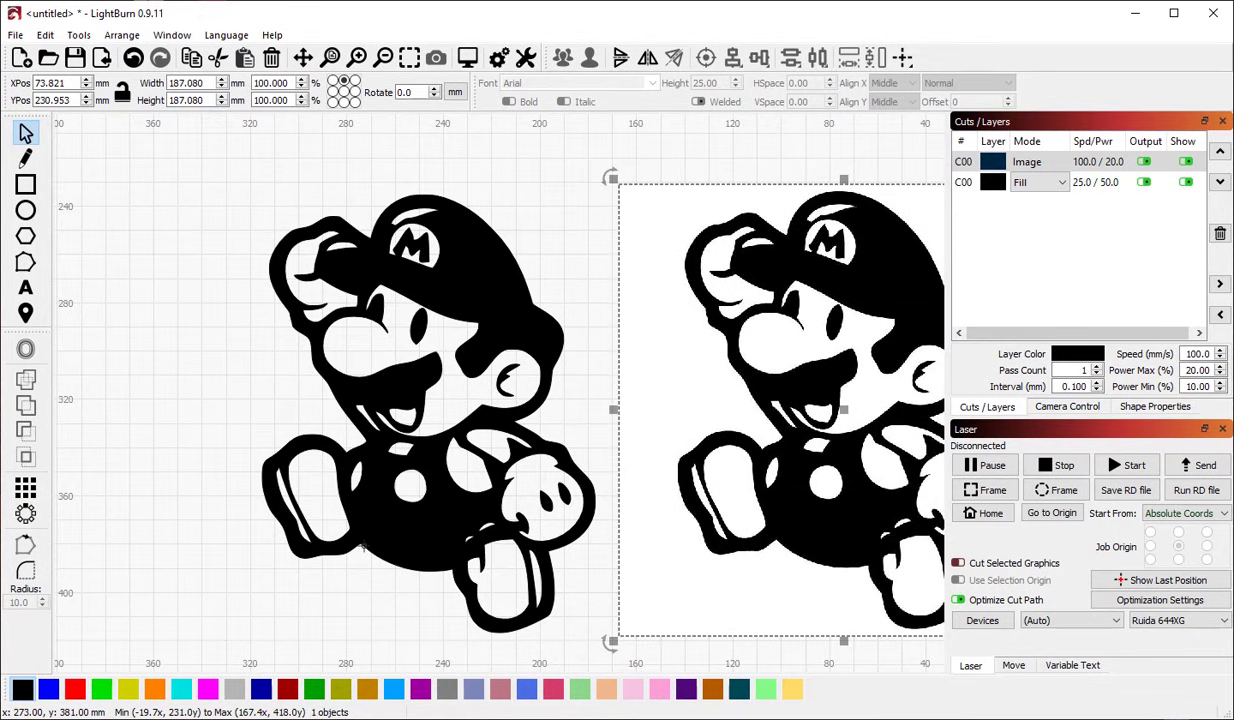
# Step: Ungroup the traced Mario outline into its 24 separate shapes
pyautogui.click(481, 194)
pyautogui.click(480, 190)
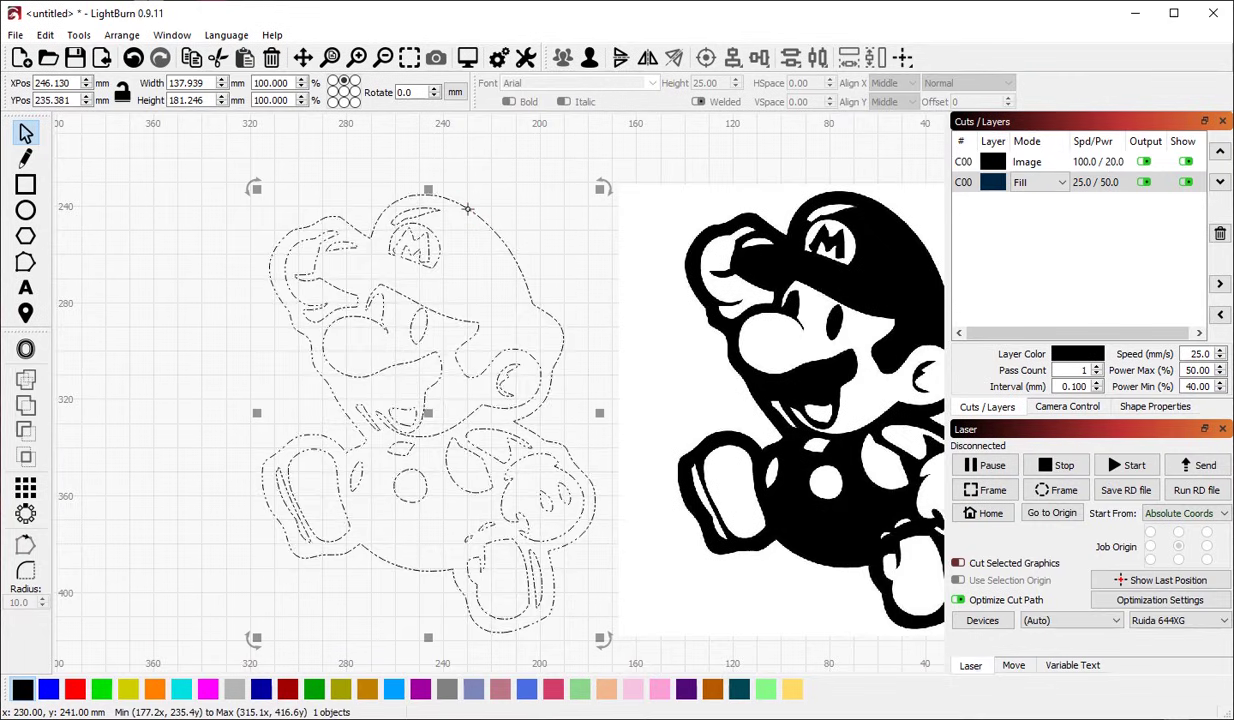
pyautogui.rightClick(460, 209)
pyautogui.click(540, 372)
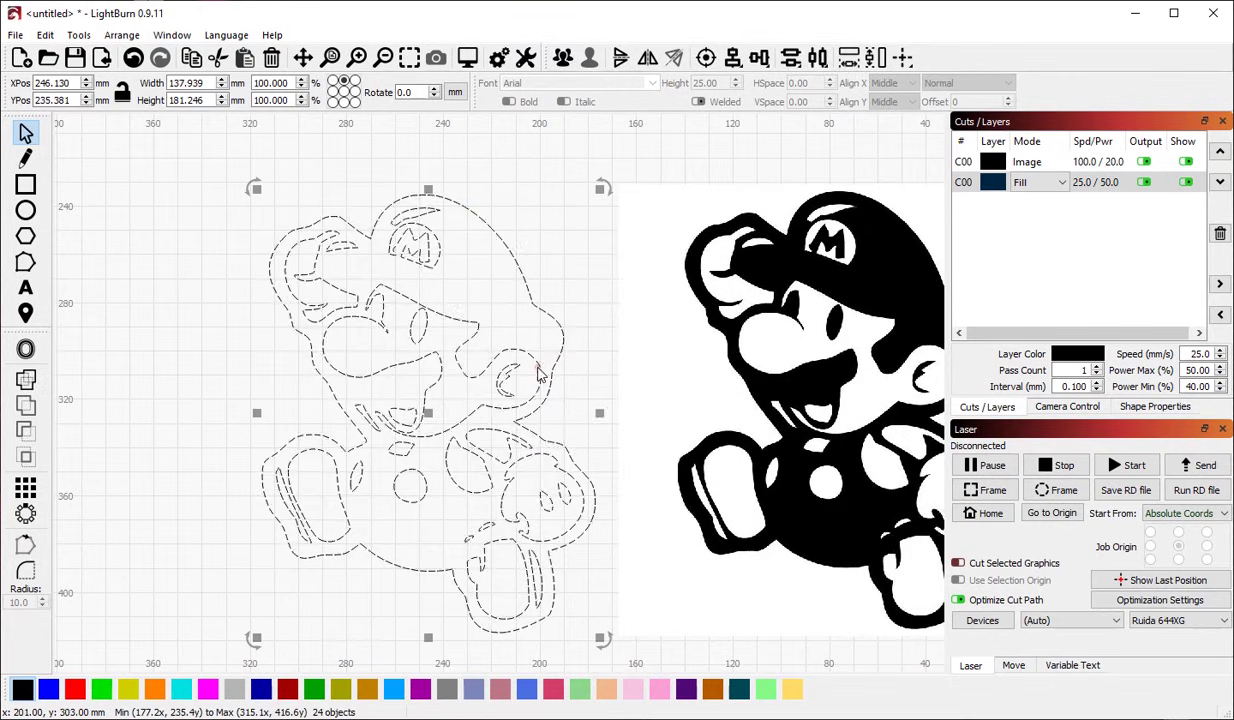
pyautogui.click(535, 366)
pyautogui.click(508, 215)
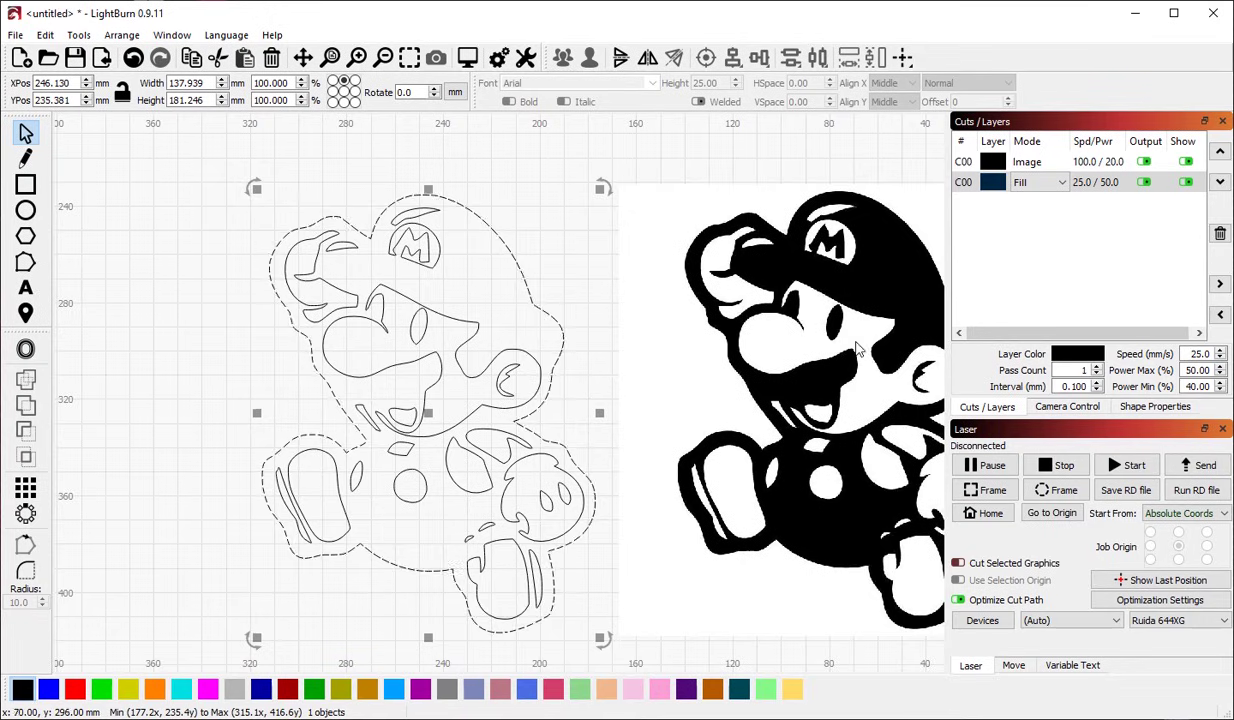
# Step: Box-select and delete all 24 outline shapes, then move the Mario bitmap to the canvas centre
pyautogui.scroll(-3, 628, 436)
pyautogui.click(319, 390)
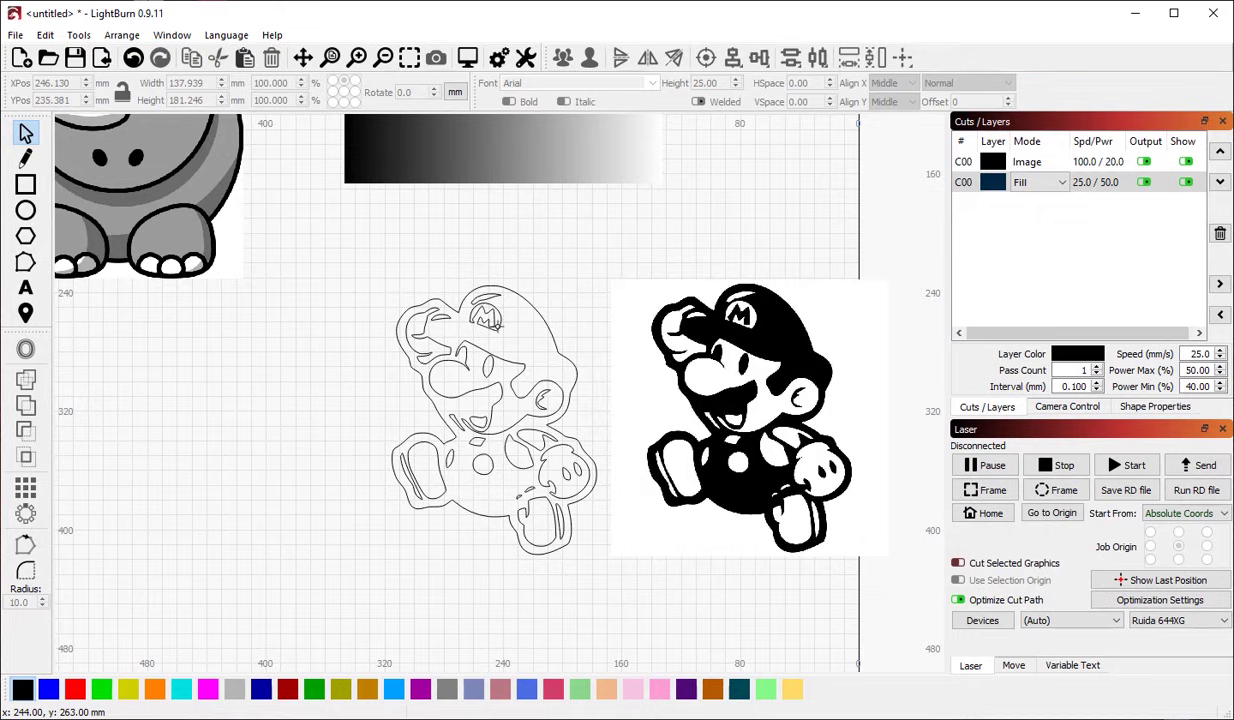
pyautogui.moveTo(587, 593); pyautogui.dragTo(353, 278)
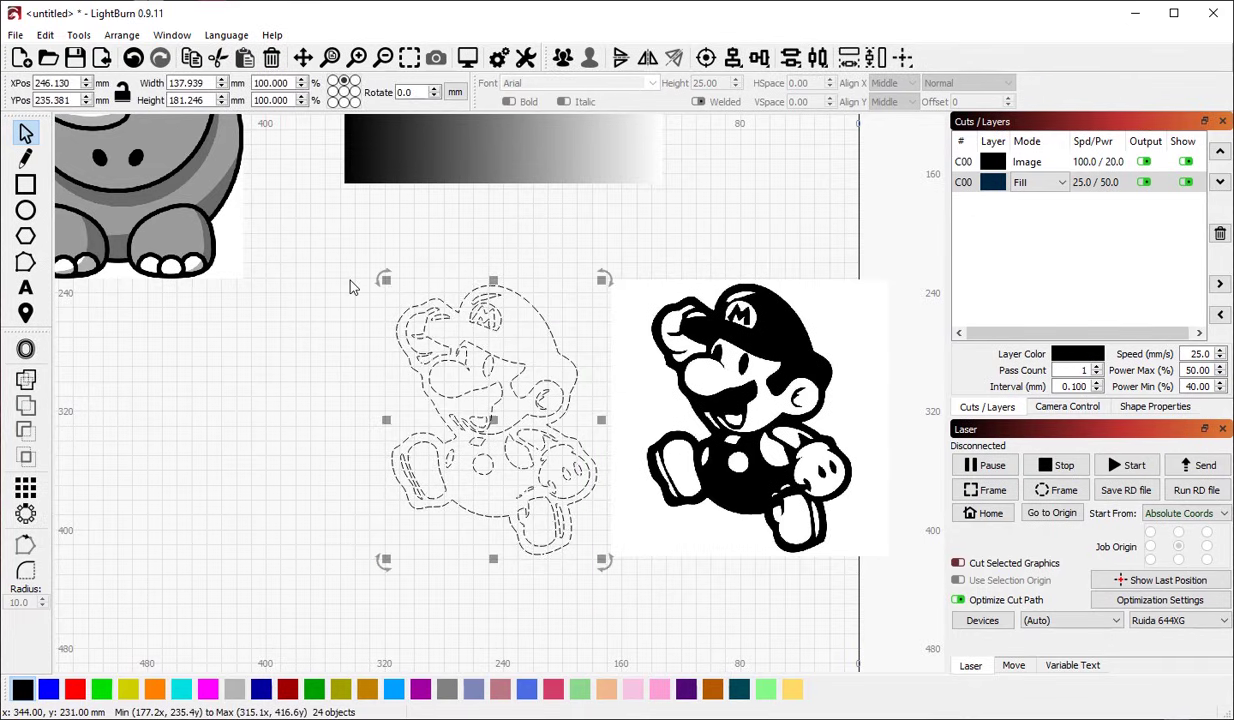
pyautogui.press('Delete')
pyautogui.moveTo(755, 412)
pyautogui.mouseDown()
pyautogui.moveTo(575, 404)
pyautogui.moveTo(533, 388)
pyautogui.mouseUp()
# Step: Reopen Trace Image on the Mario bitmap and enlarge the dialog's preview area
pyautogui.rightClick(540, 360)
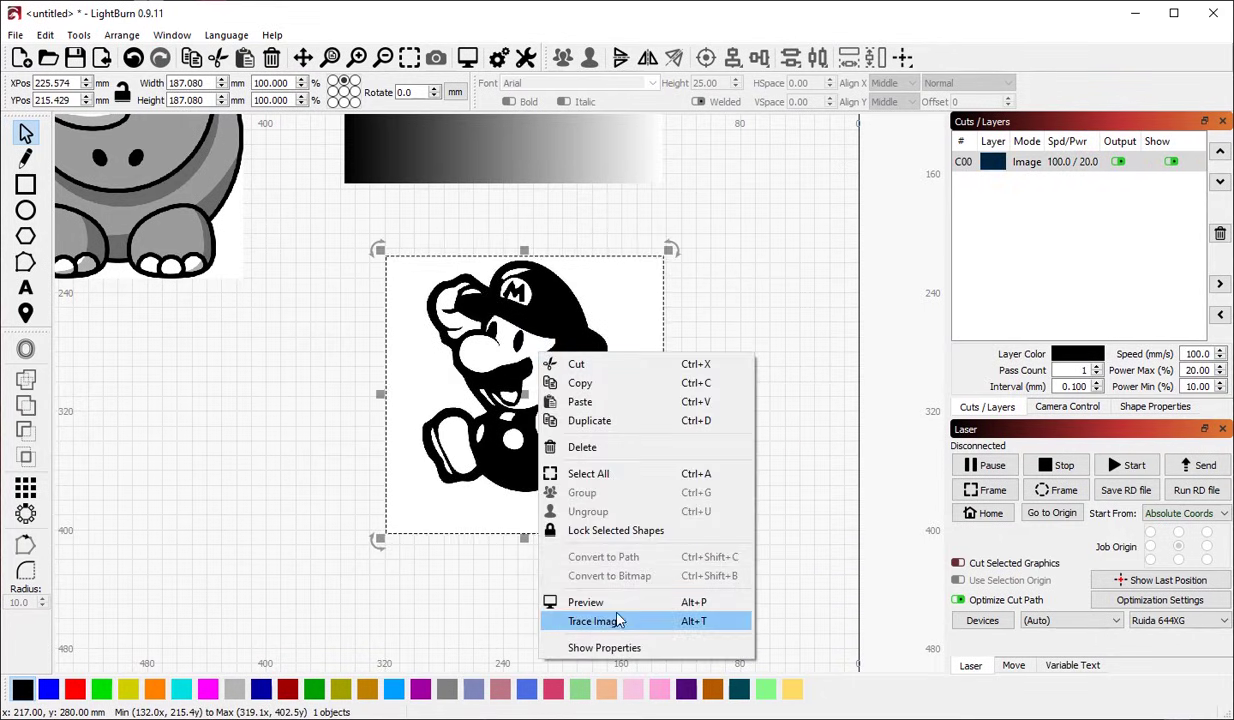
pyautogui.click(595, 694)
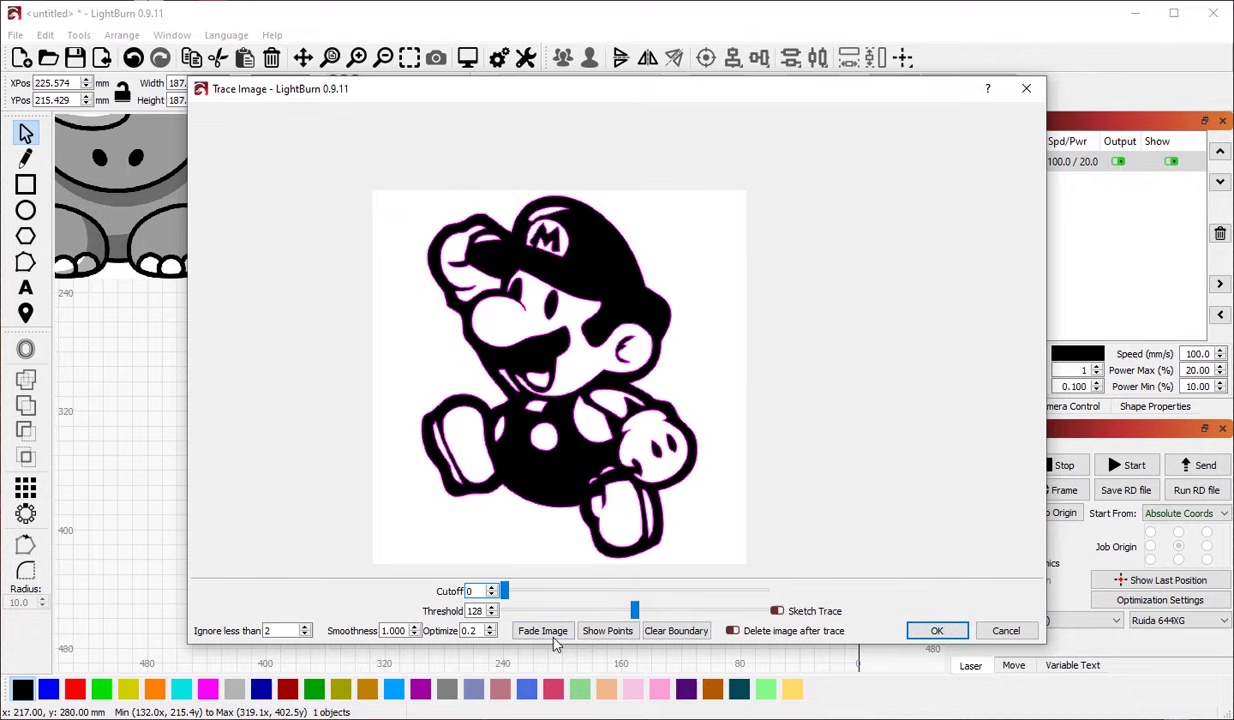
pyautogui.moveTo(549, 646); pyautogui.dragTo(549, 716)
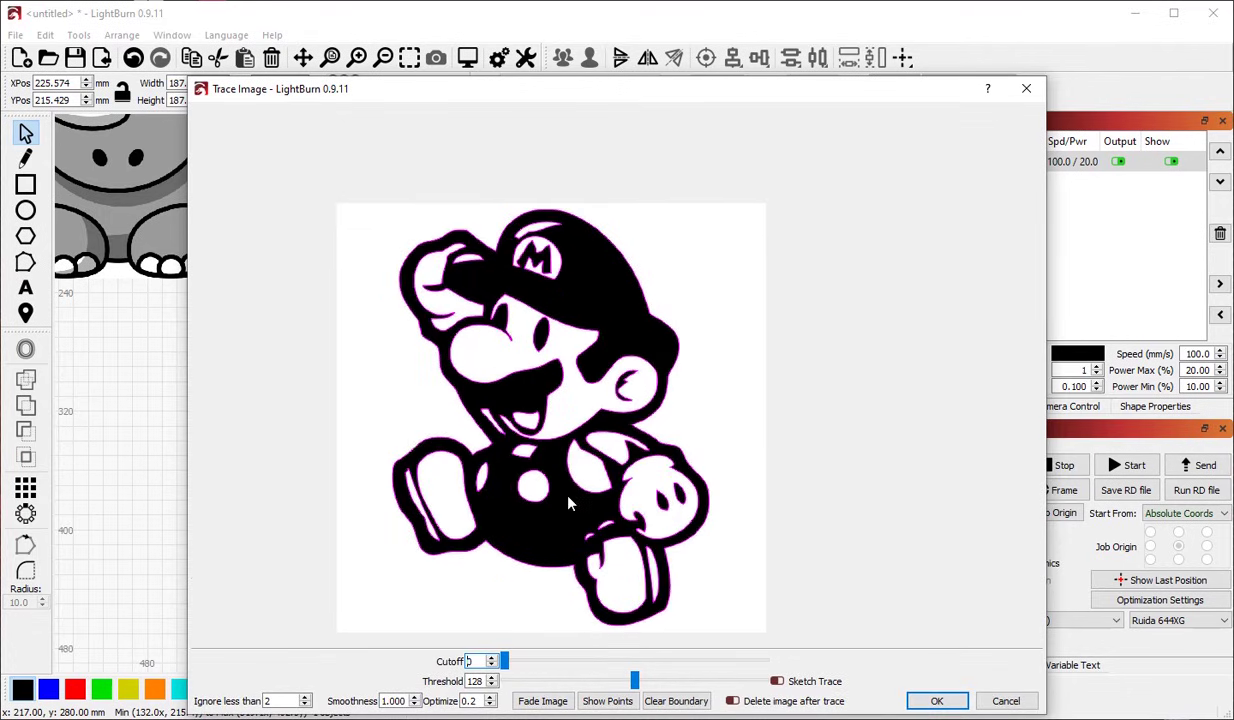
pyautogui.moveTo(513, 493); pyautogui.dragTo(553, 440)
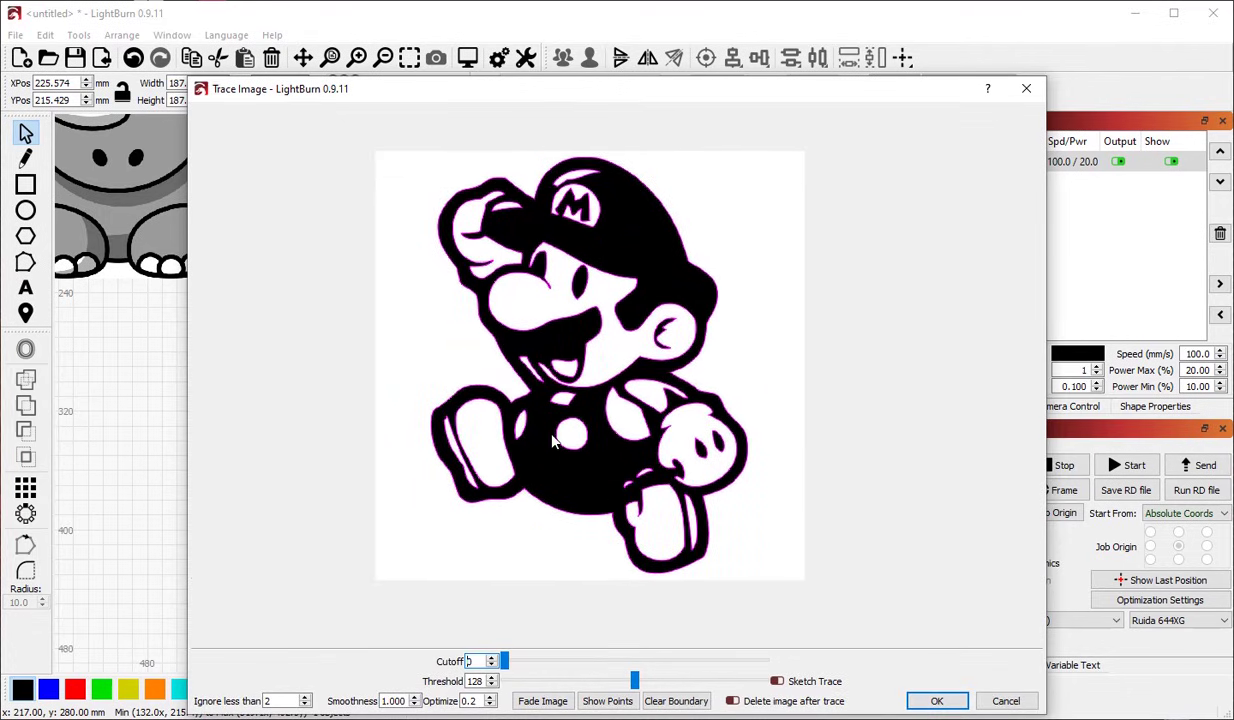
# Step: Fade the source image to grey and zoom into Mario's lower-right hand
pyautogui.click(542, 701)
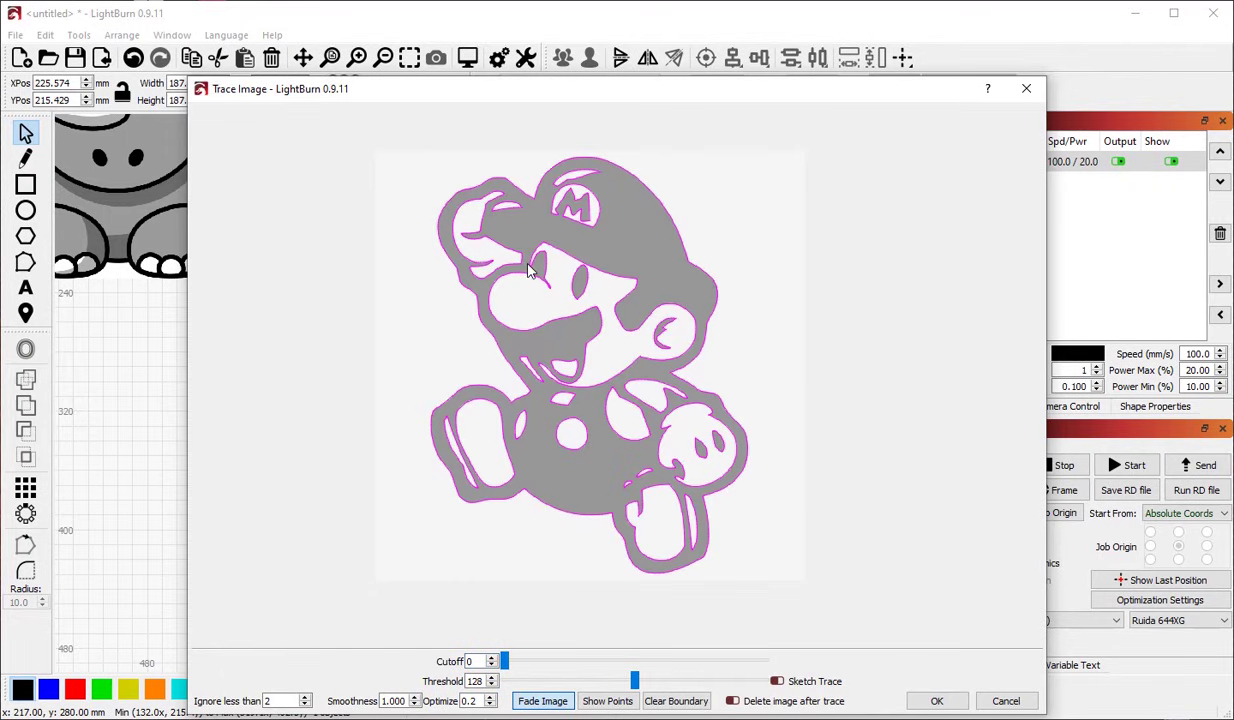
pyautogui.scroll(3, 537, 247)
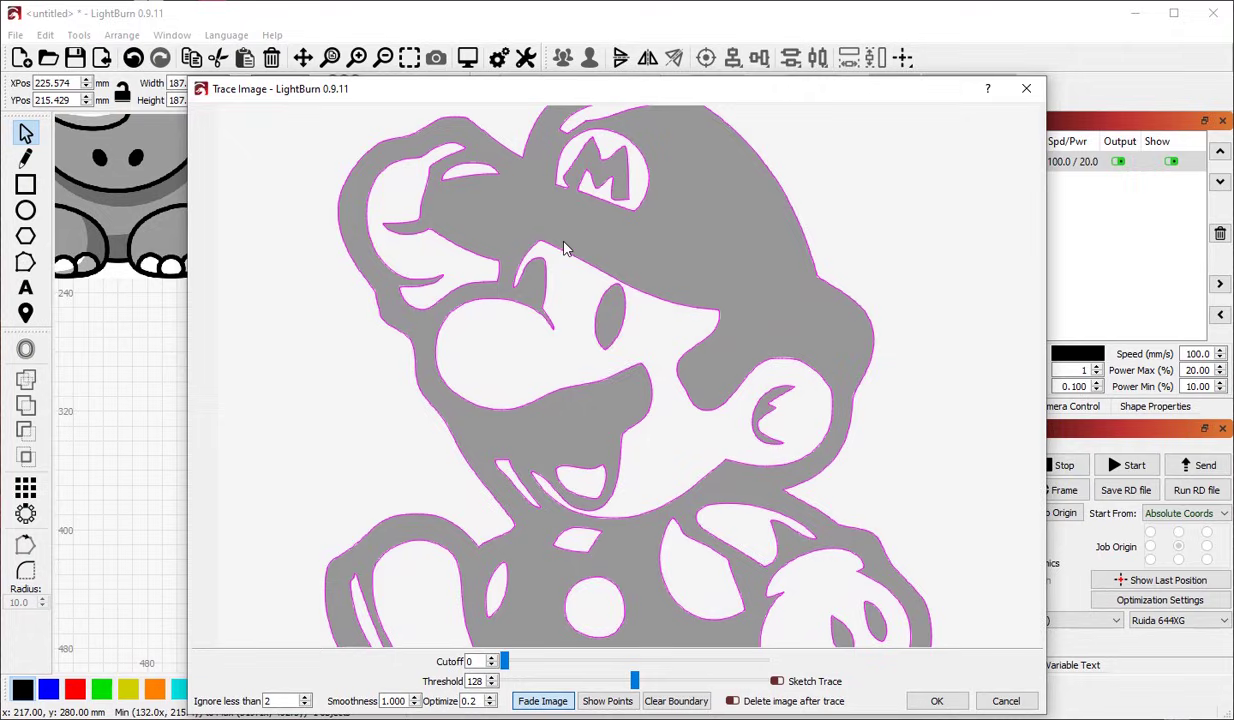
pyautogui.scroll(-1, 565, 248)
pyautogui.scroll(-1, 740, 385)
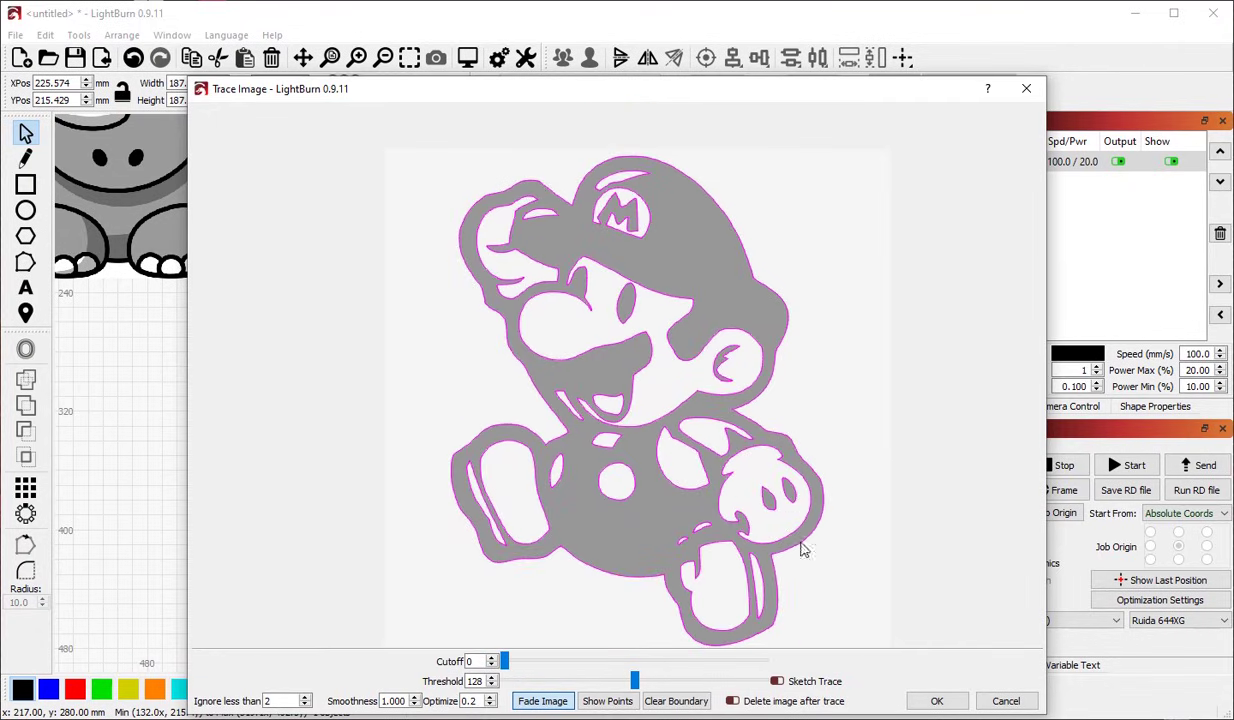
pyautogui.scroll(3, 801, 545)
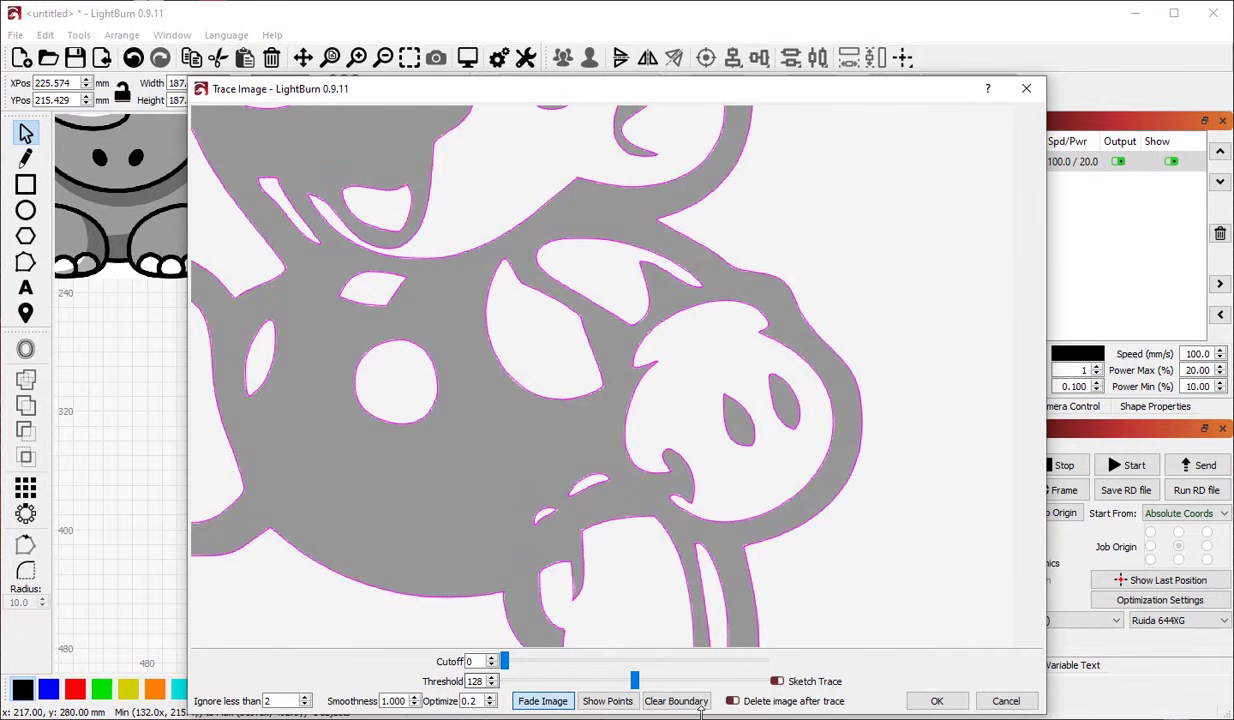
# Step: Turn on Show Points and zoom around the preview to view the outline nodes
pyautogui.click(605, 701)
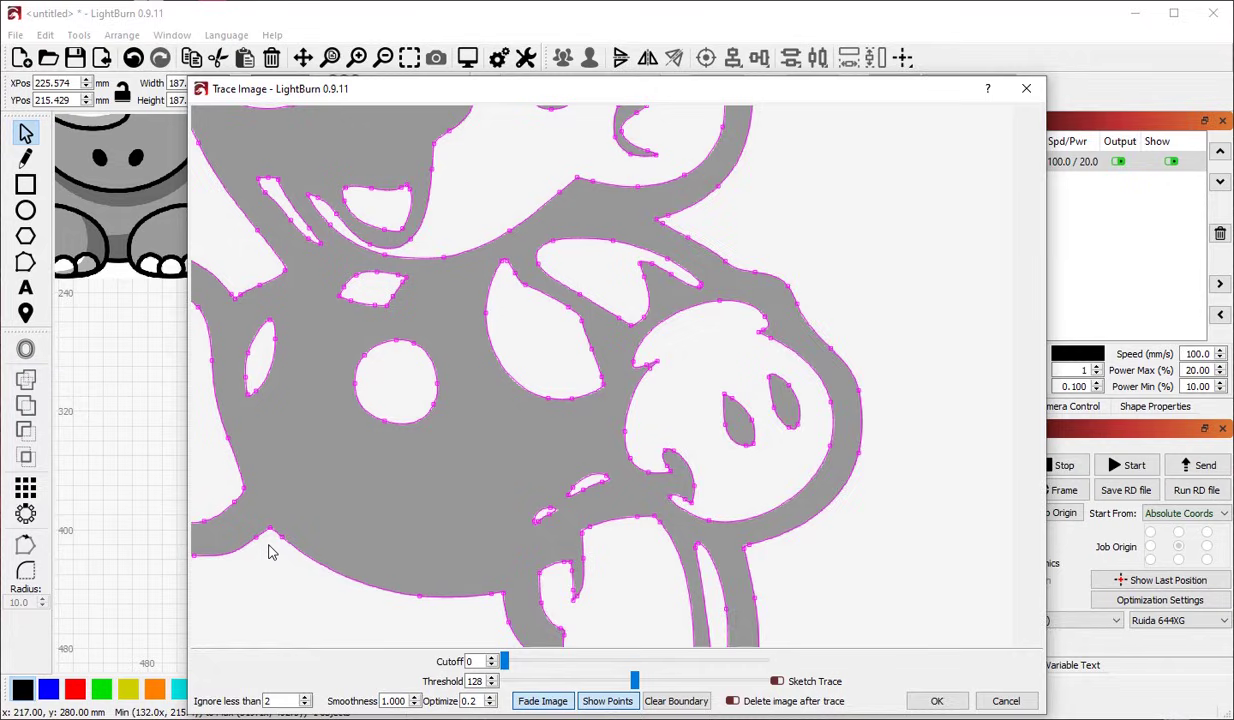
pyautogui.moveTo(276, 551); pyautogui.dragTo(518, 565)
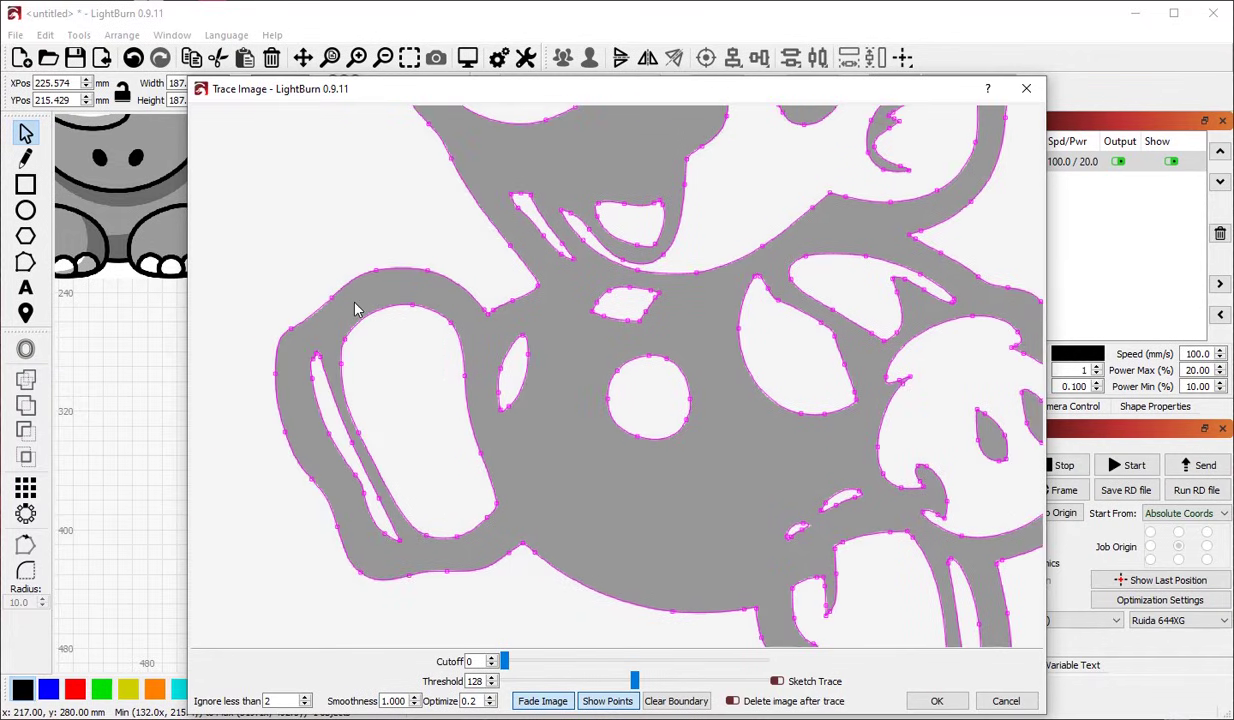
pyautogui.scroll(6, 350, 305)
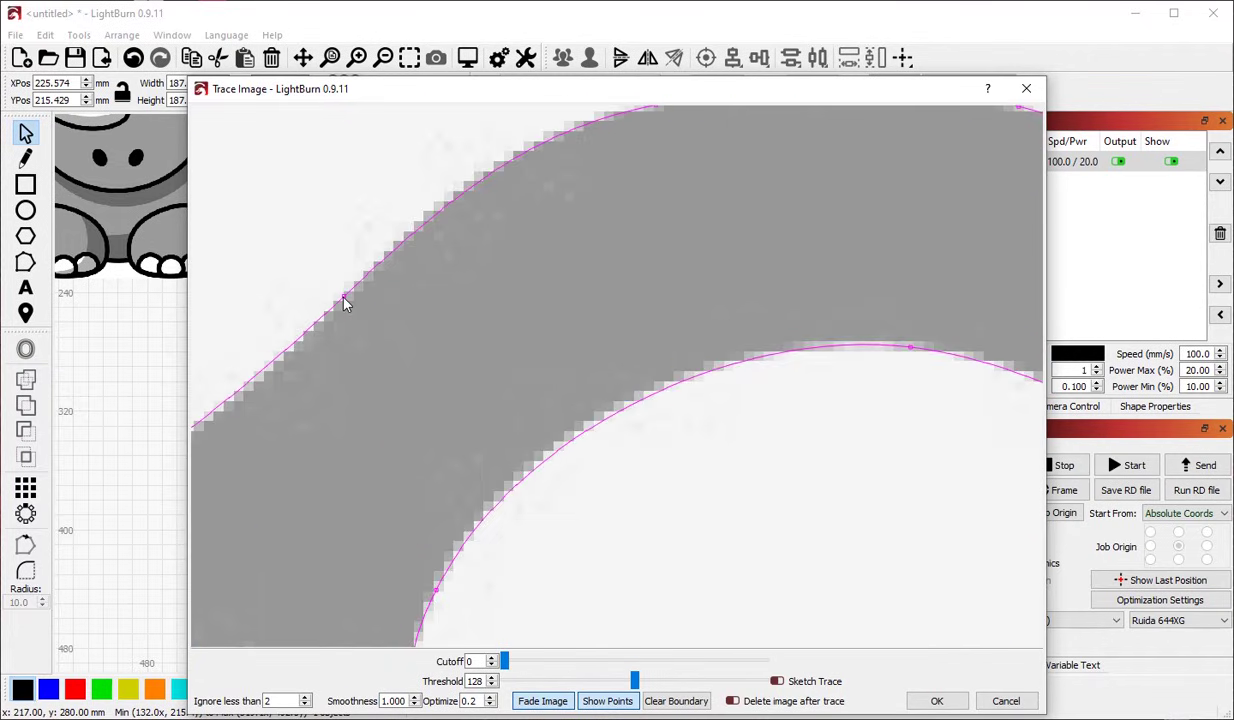
pyautogui.scroll(-4, 344, 303)
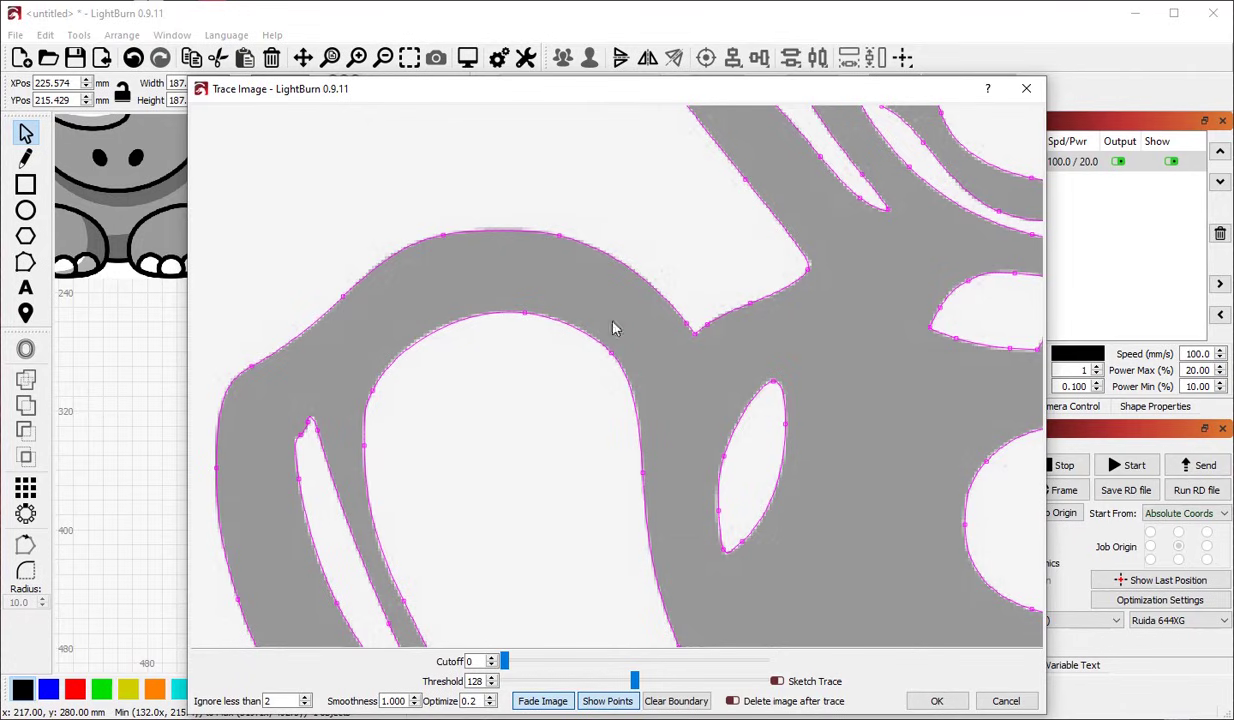
pyautogui.scroll(-2, 430, 361)
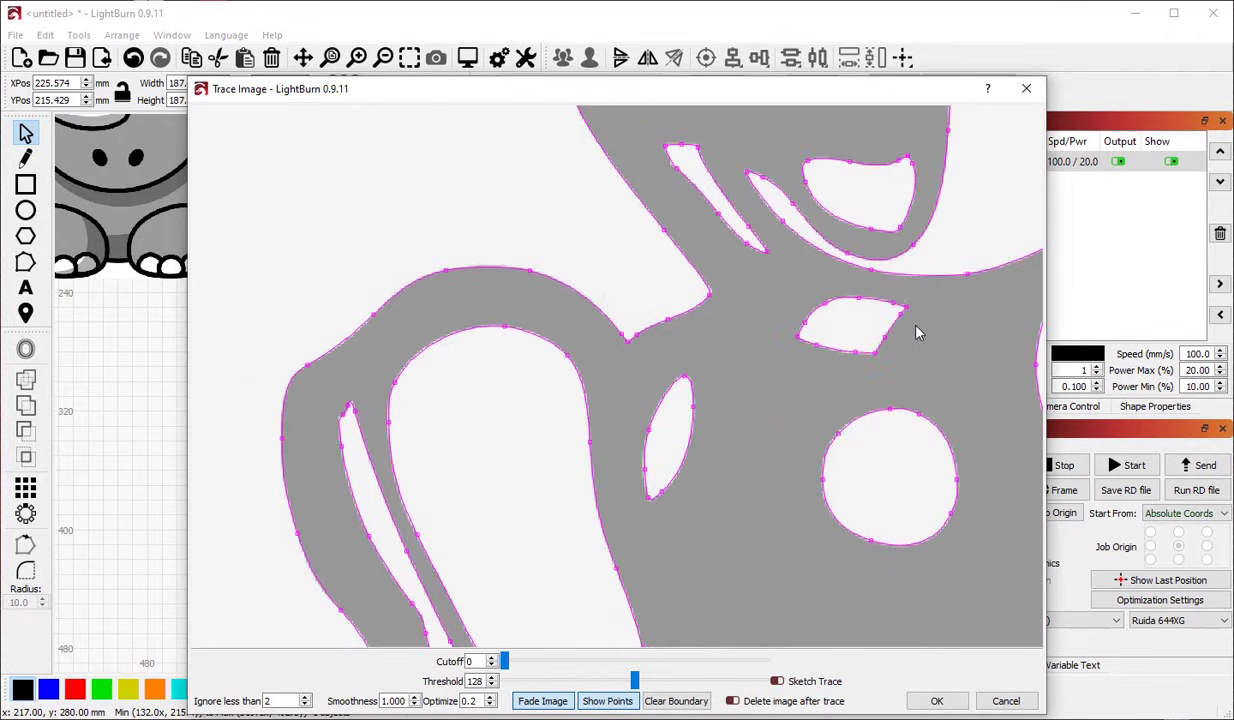
pyautogui.scroll(5, 711, 297)
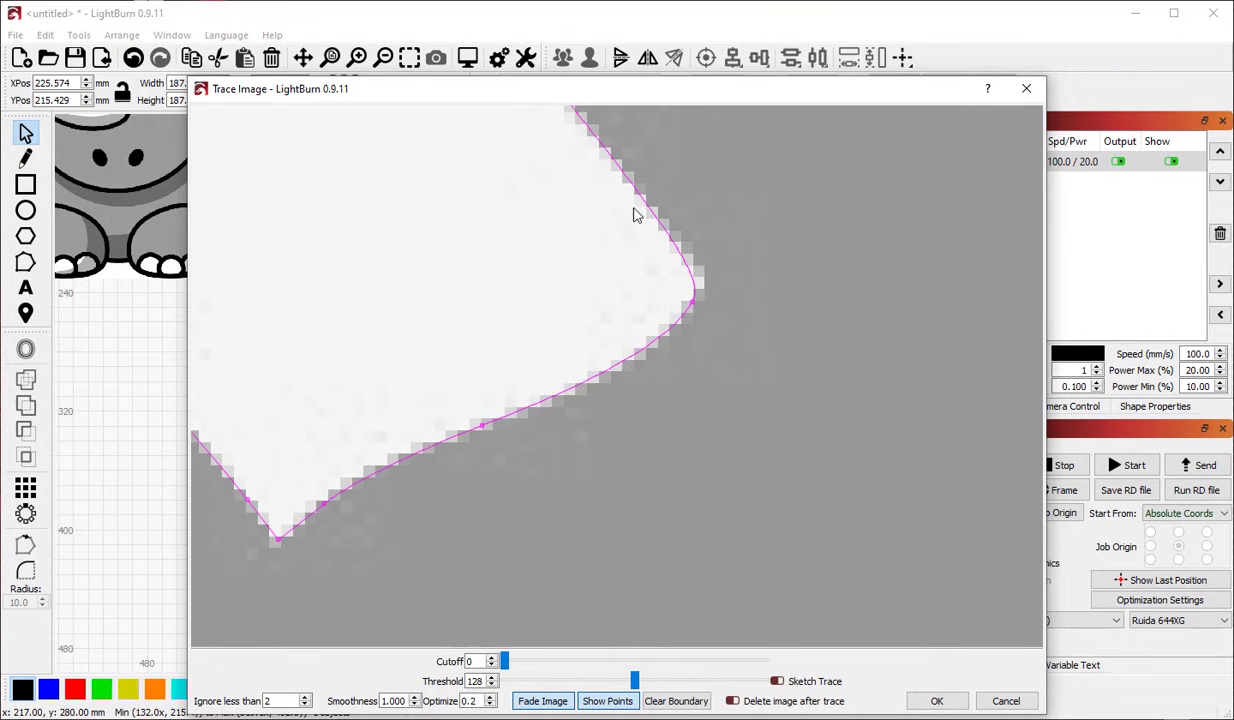
pyautogui.scroll(3, 693, 247)
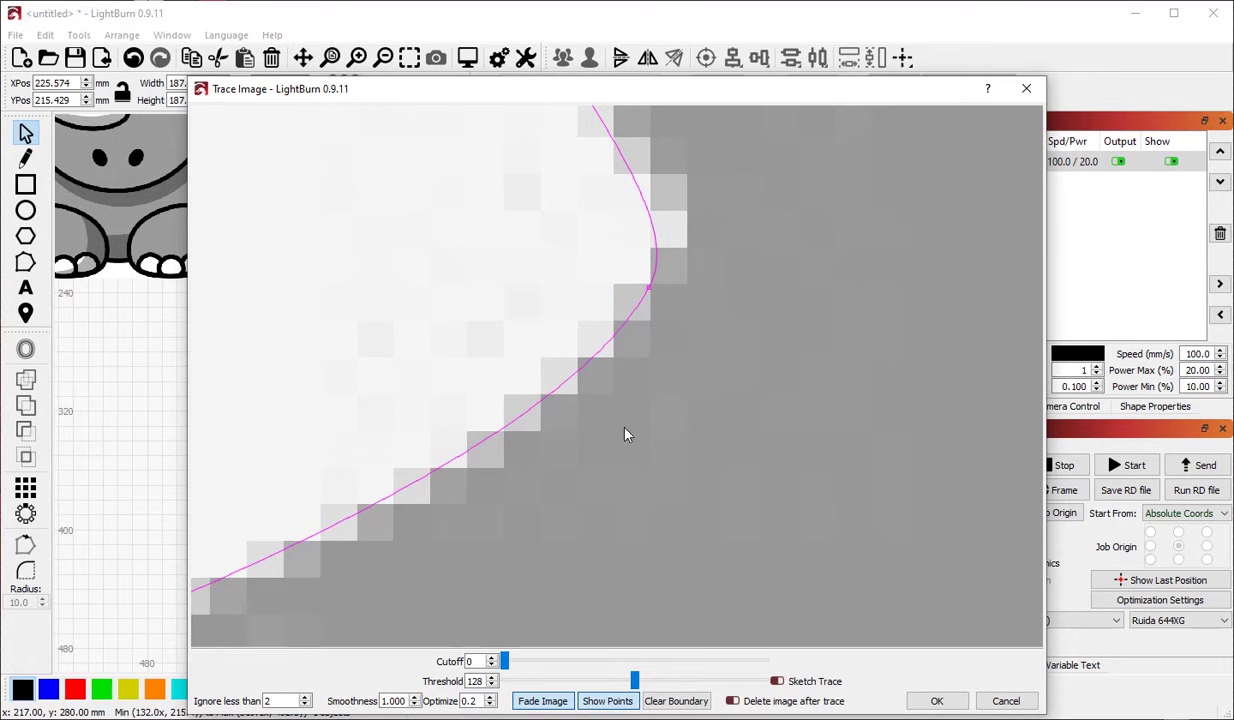
pyautogui.scroll(-4, 664, 419)
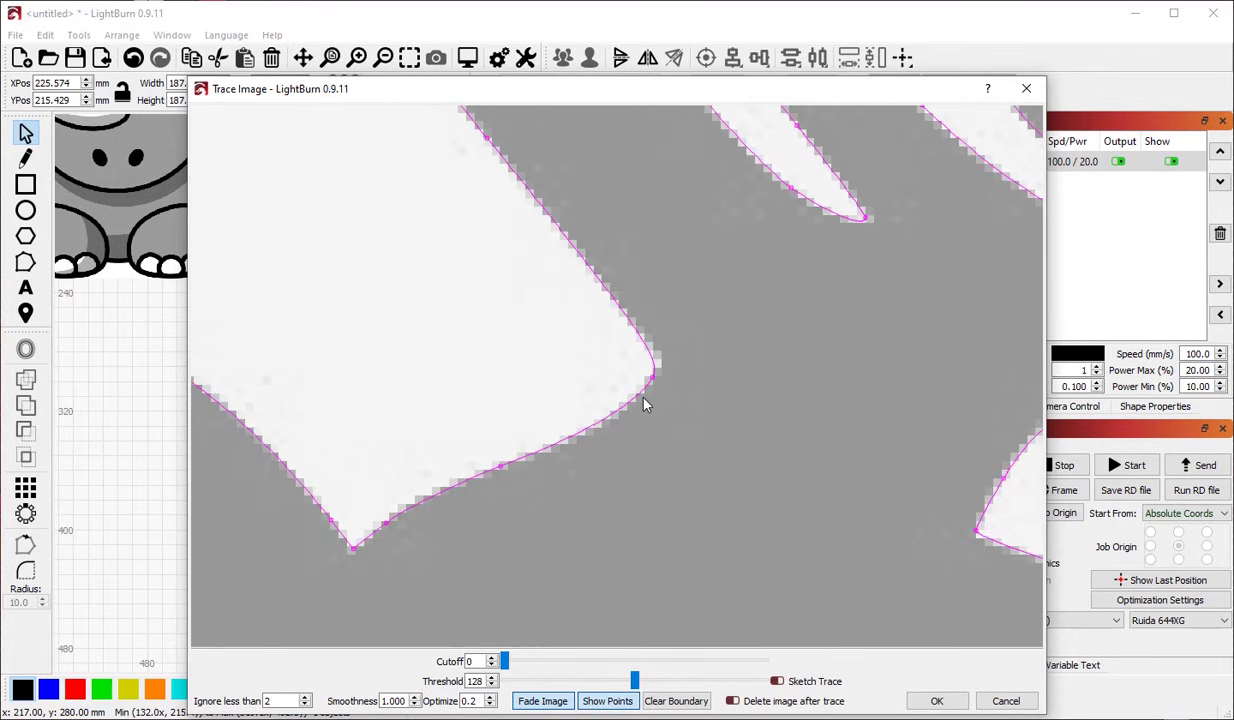
pyautogui.scroll(-3, 670, 450)
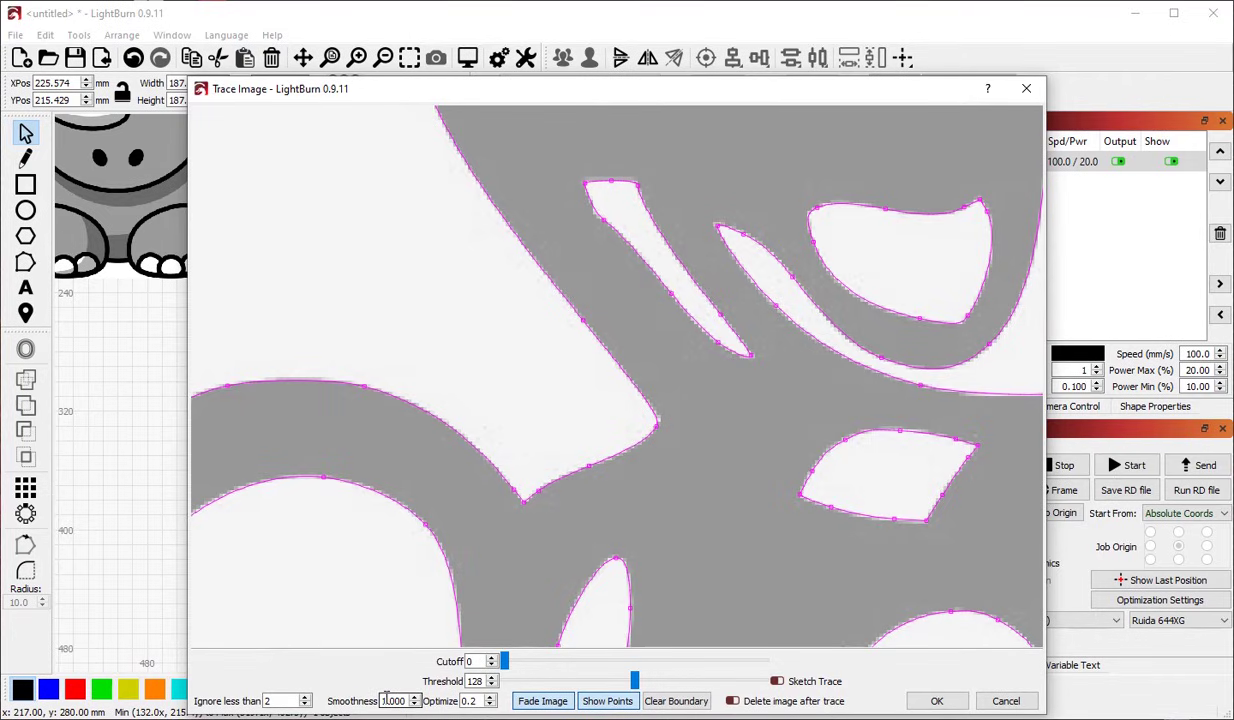
pyautogui.scroll(5, 940, 520)
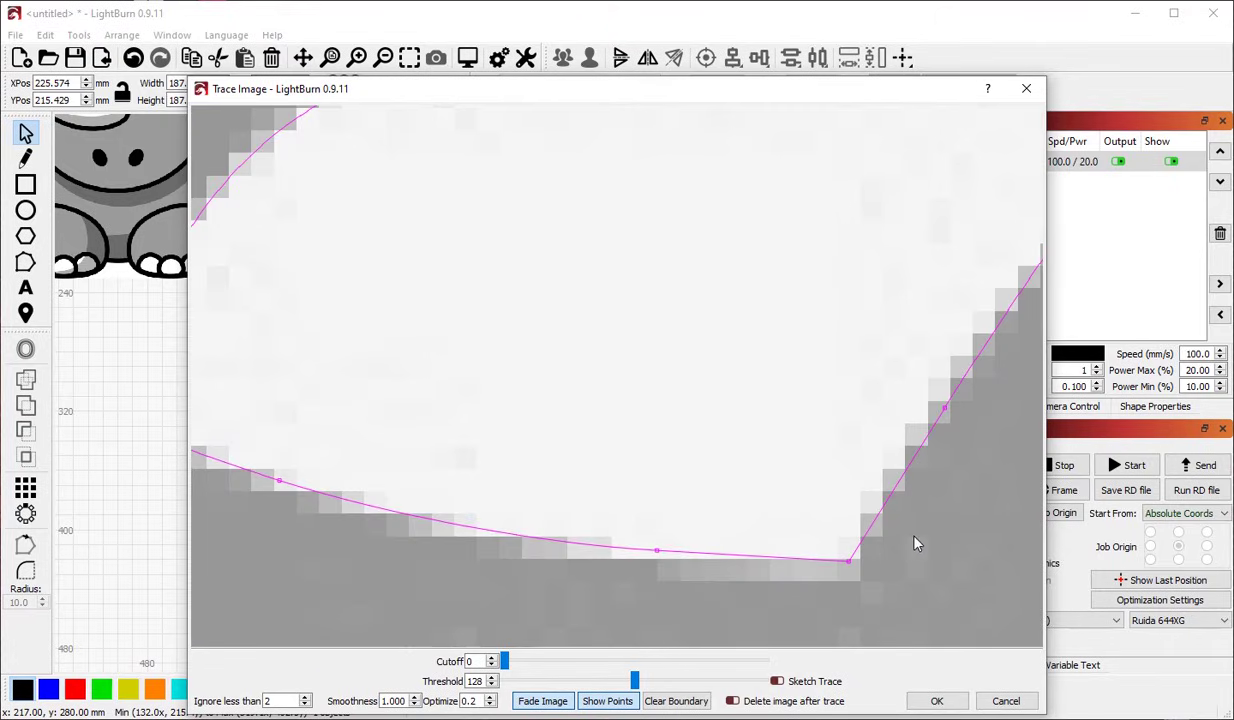
# Step: Pan to an outline corner and zoom in to check how the nodes follow the pixel edges
pyautogui.moveTo(915, 543); pyautogui.dragTo(778, 488)
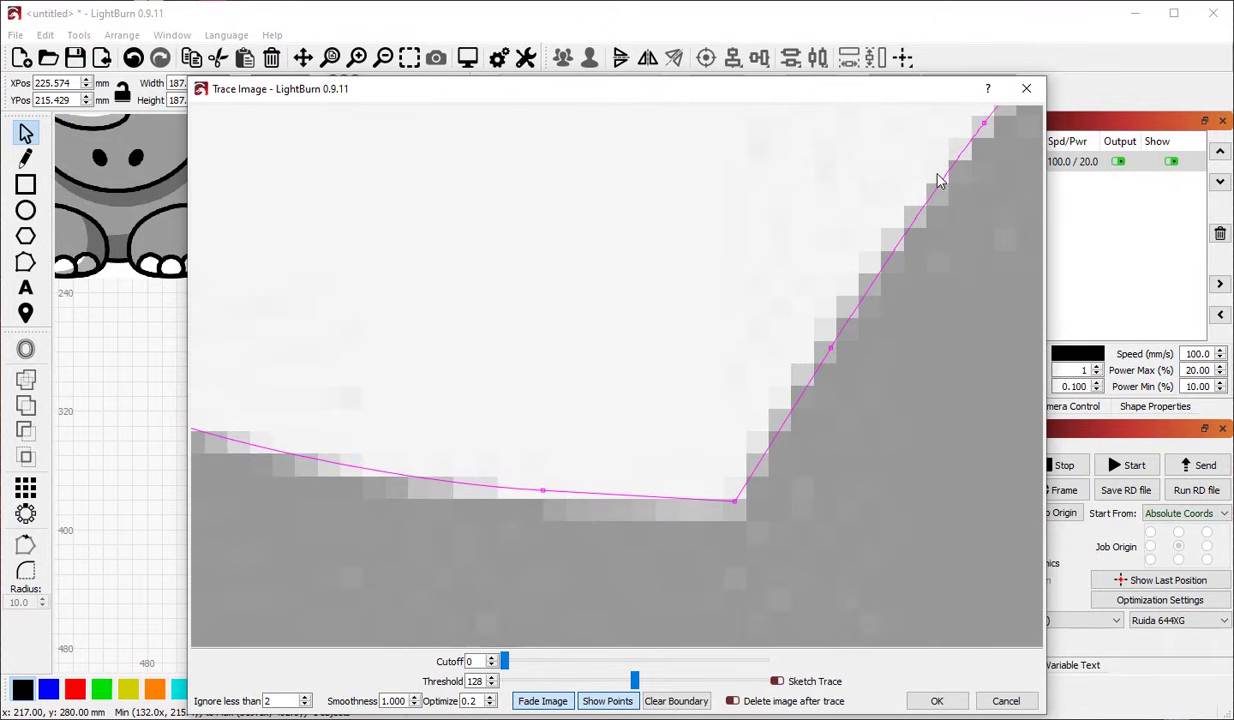
pyautogui.scroll(-2, 895, 503)
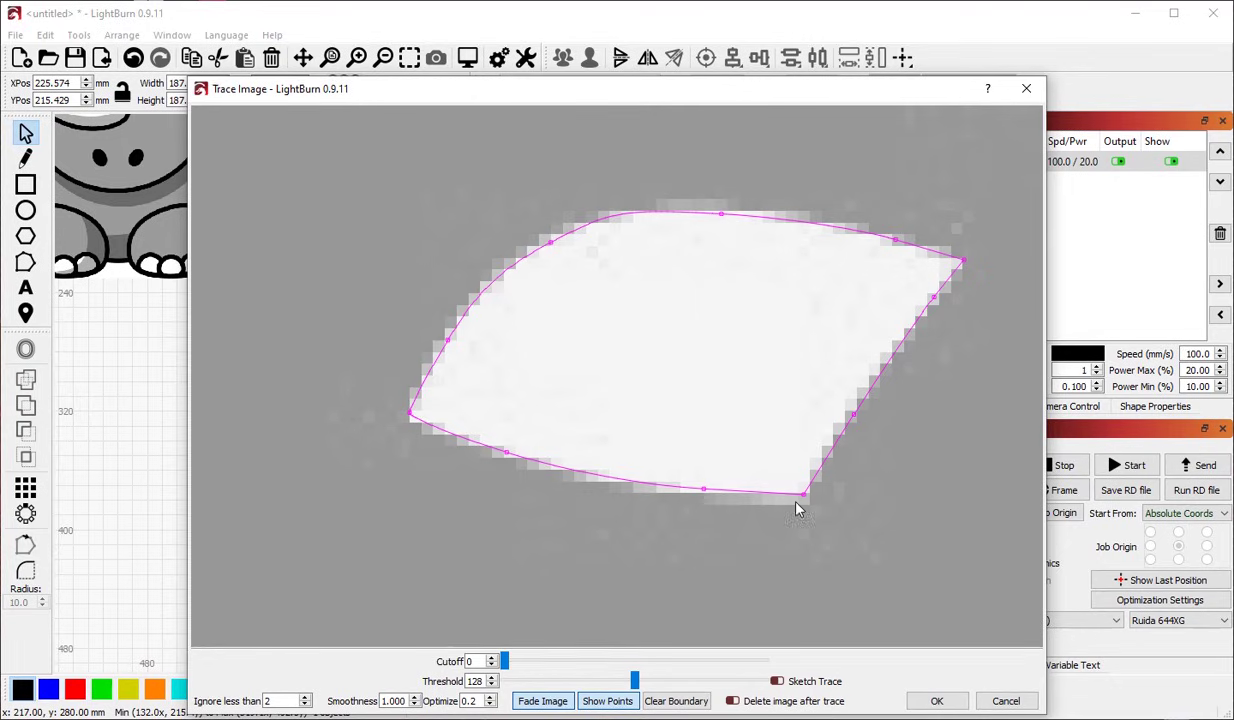
pyautogui.scroll(-4, 590, 525)
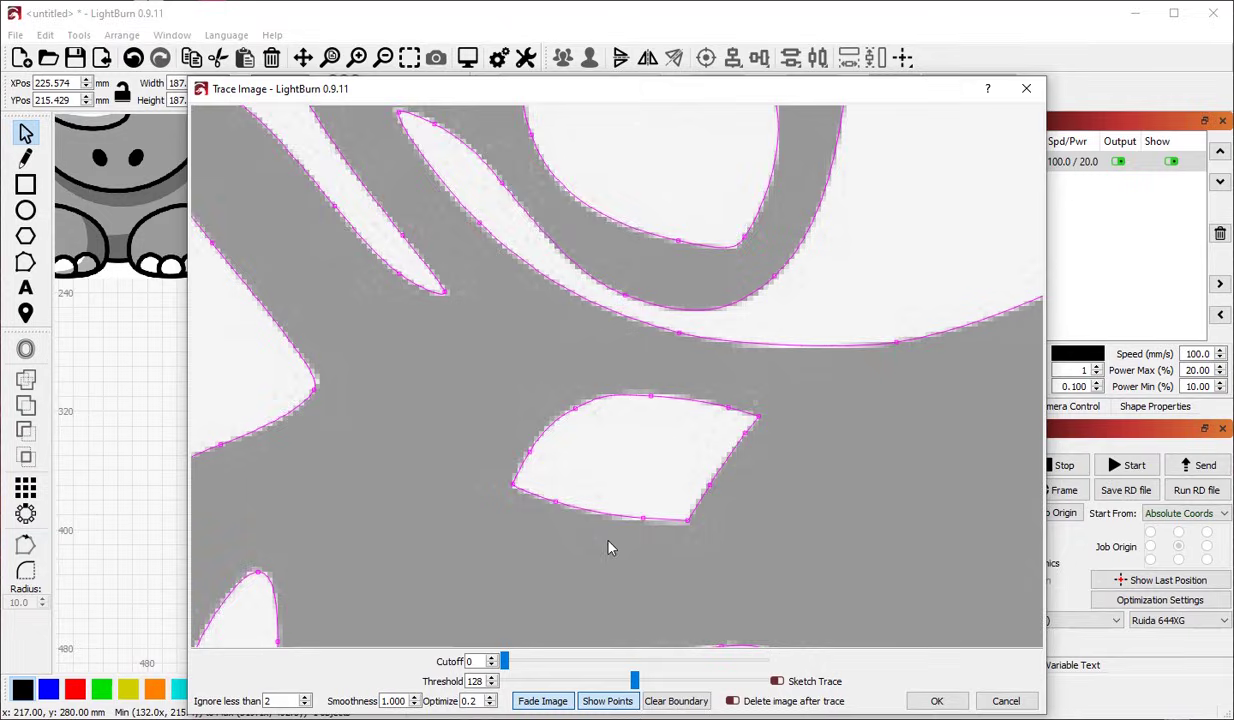
pyautogui.scroll(3, 453, 279)
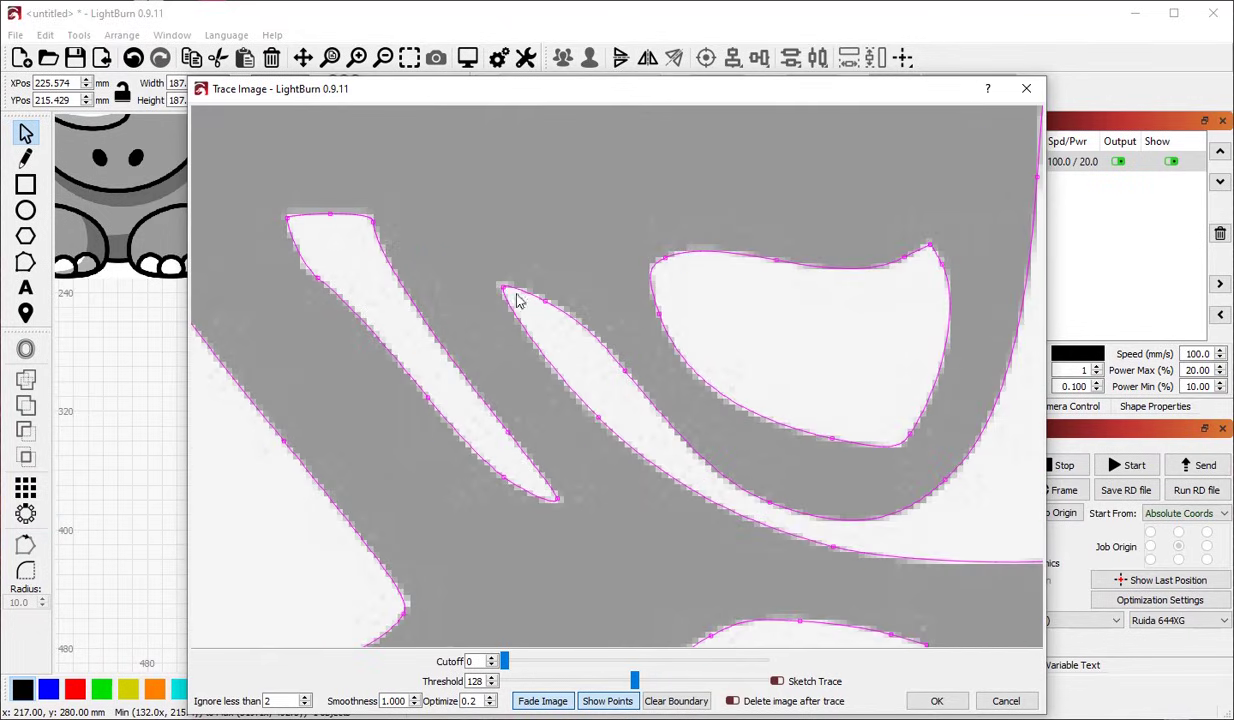
pyautogui.scroll(2, 498, 284)
pyautogui.scroll(-2, 565, 311)
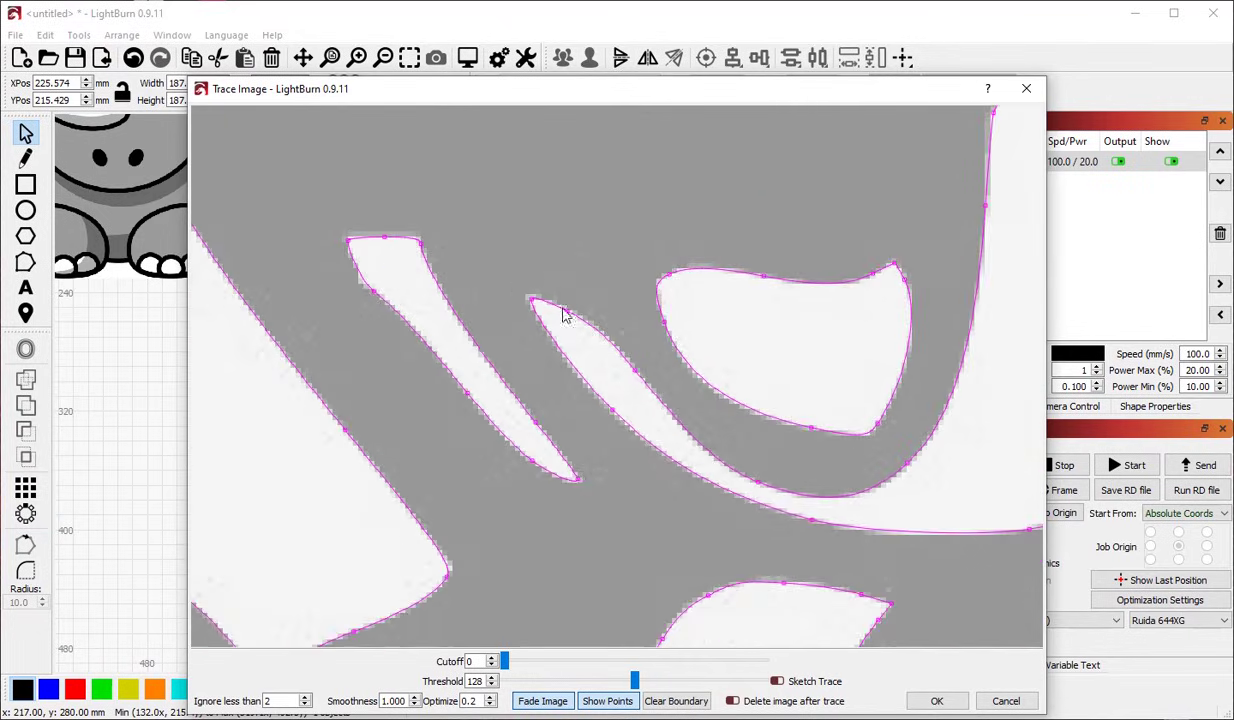
pyautogui.scroll(2, 897, 265)
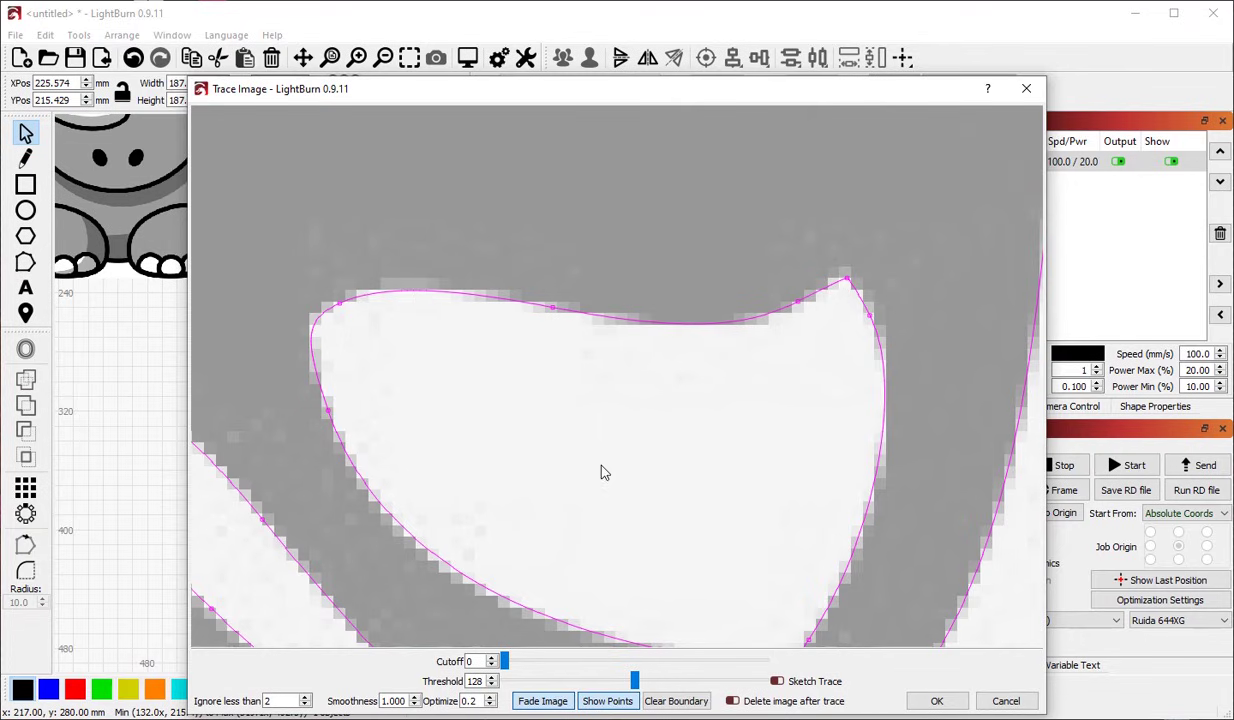
# Step: Lower Smoothness to 0.909 and compare the sharper outline corners in the zoomed preview
pyautogui.scroll(-2, 600, 468)
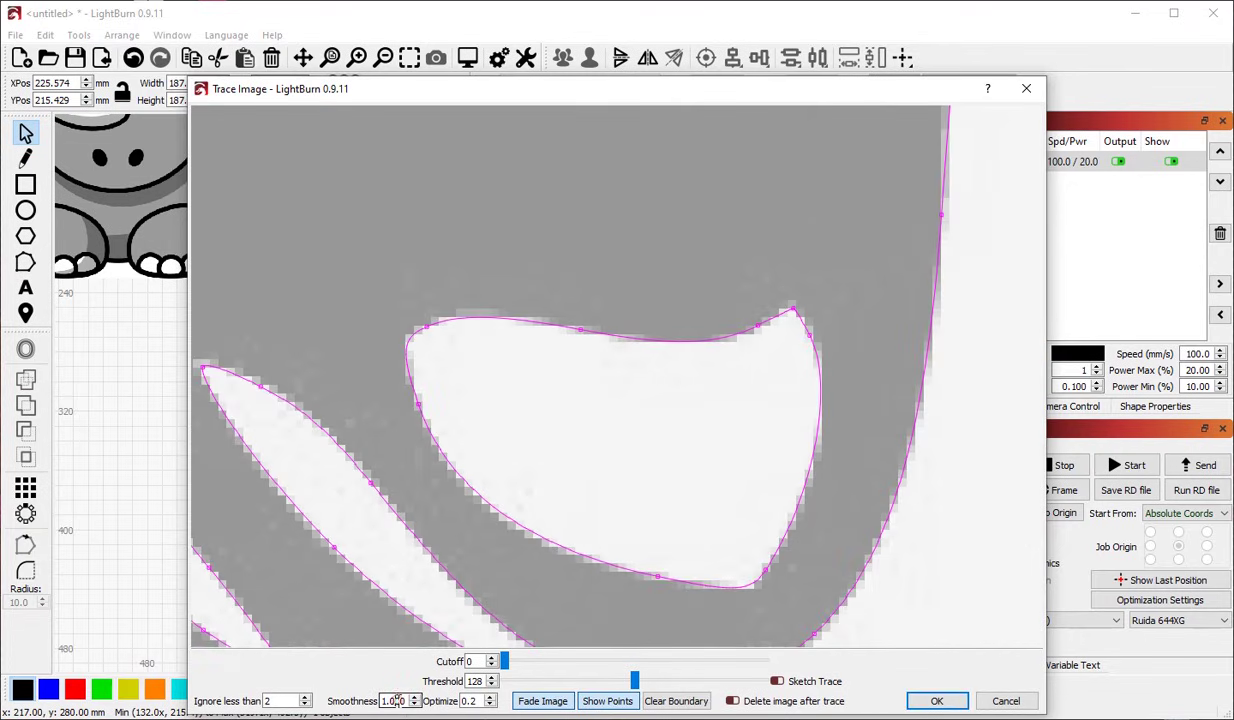
pyautogui.scroll(9, 393, 701)
pyautogui.scroll(-3, 504, 499)
pyautogui.scroll(4, 537, 229)
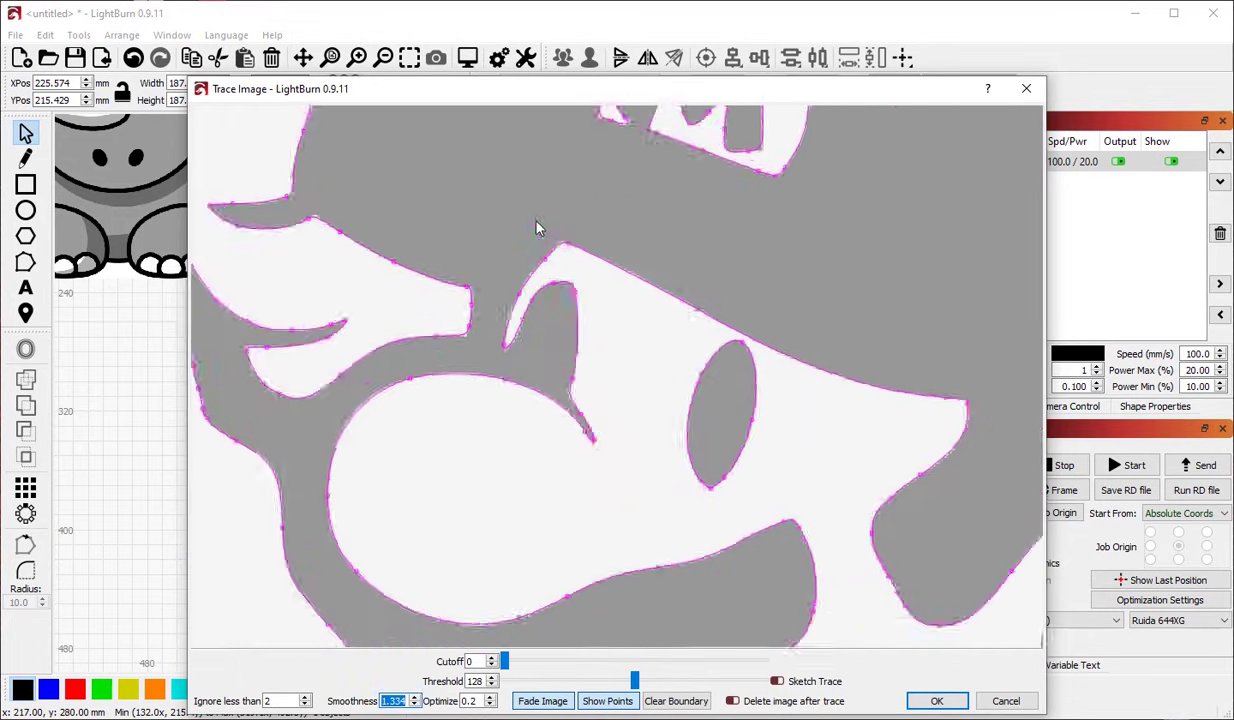
pyautogui.scroll(3, 580, 252)
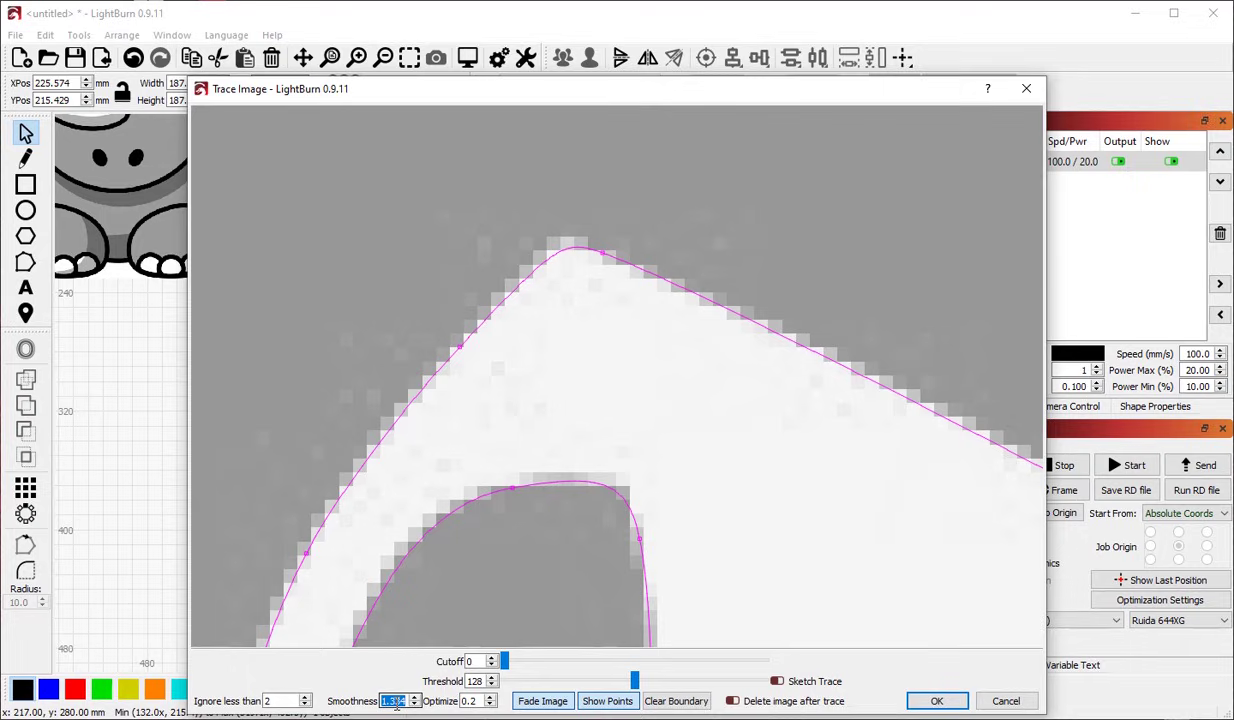
pyautogui.scroll(-2, 397, 705)
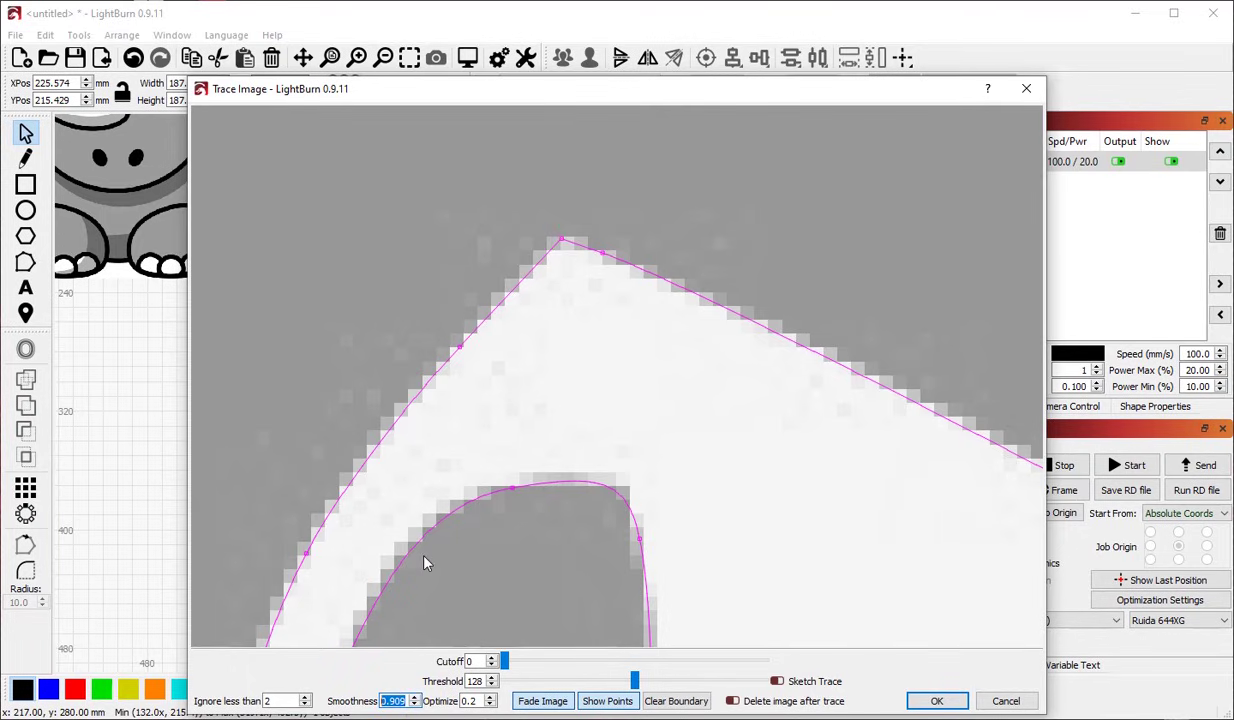
pyautogui.scroll(-2, 567, 242)
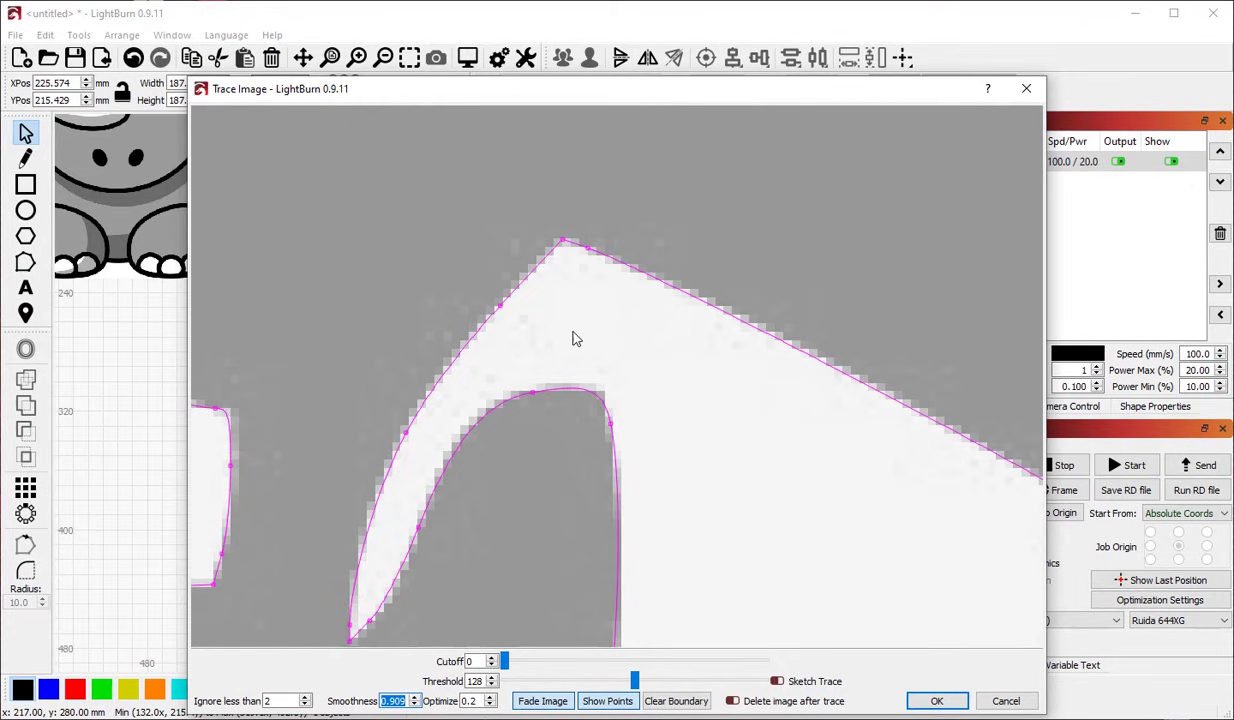
pyautogui.scroll(-2, 610, 272)
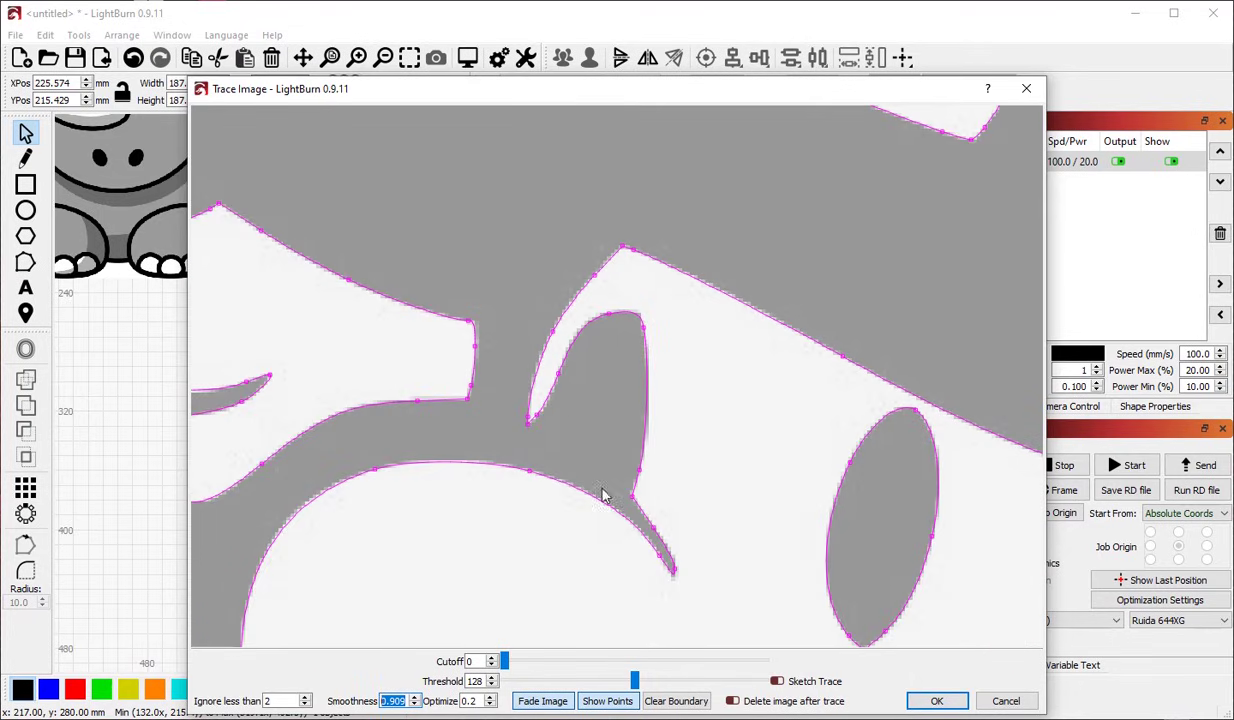
# Step: Raise Optimize above 0.2 and zoom in to see the outline re-fitted with fewer nodes
pyautogui.click(479, 701)
pyautogui.scroll(2, 620, 258)
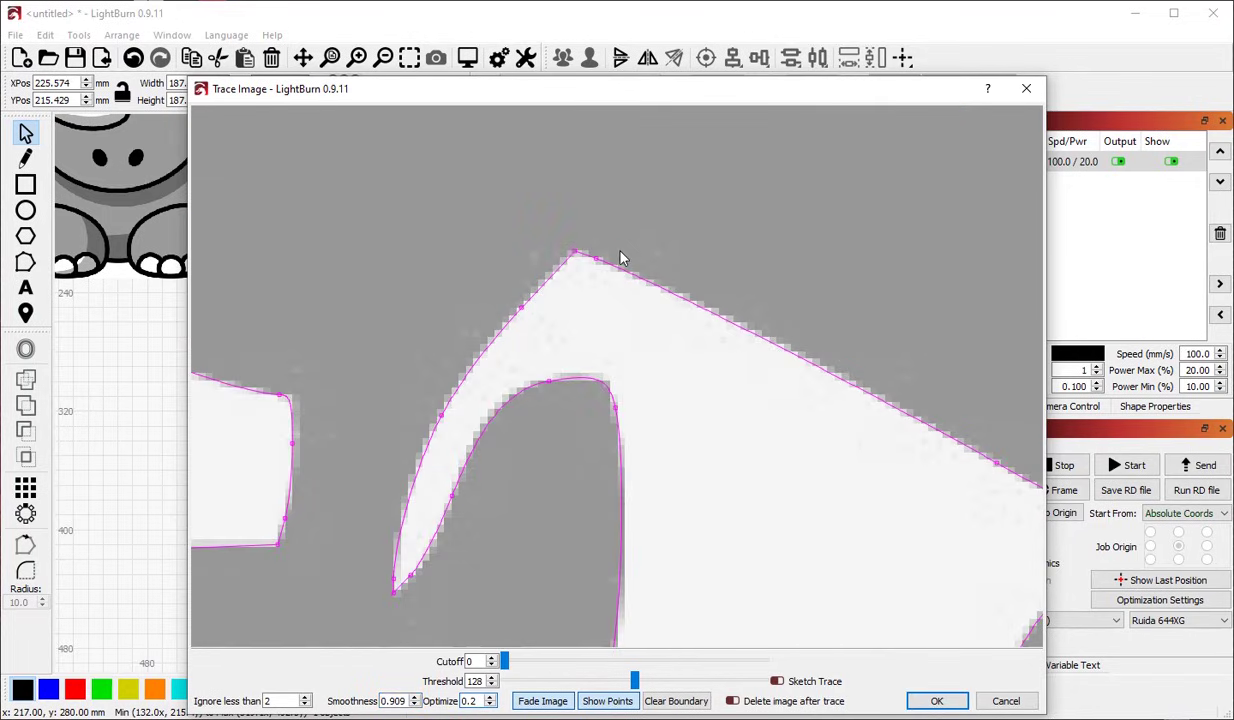
pyautogui.scroll(-2, 720, 345)
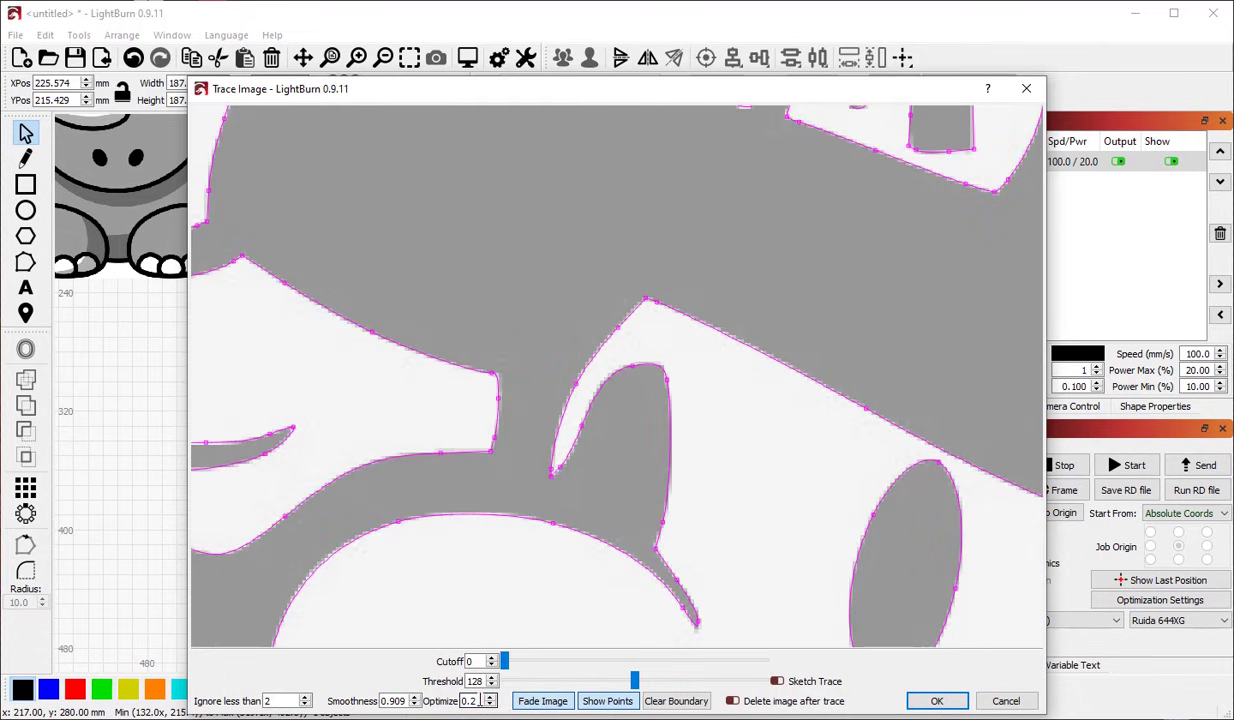
pyautogui.scroll(-2, 480, 701)
pyautogui.scroll(-1, 611, 427)
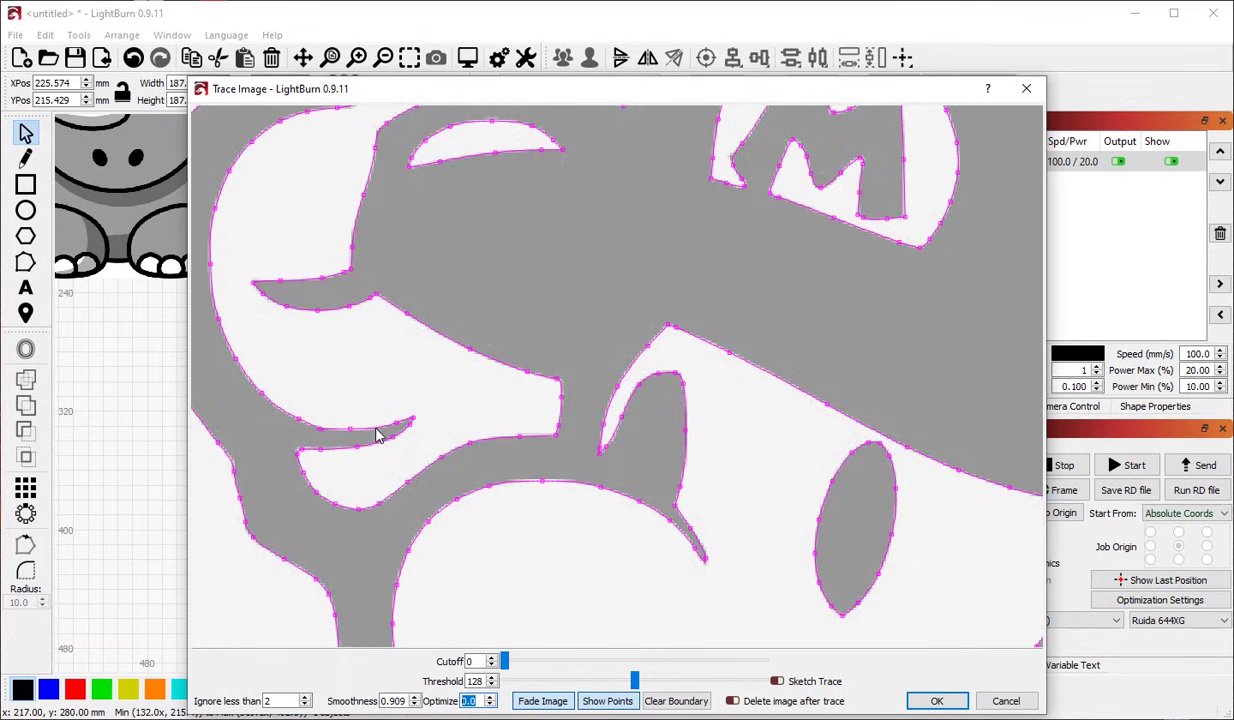
pyautogui.scroll(2, 504, 270)
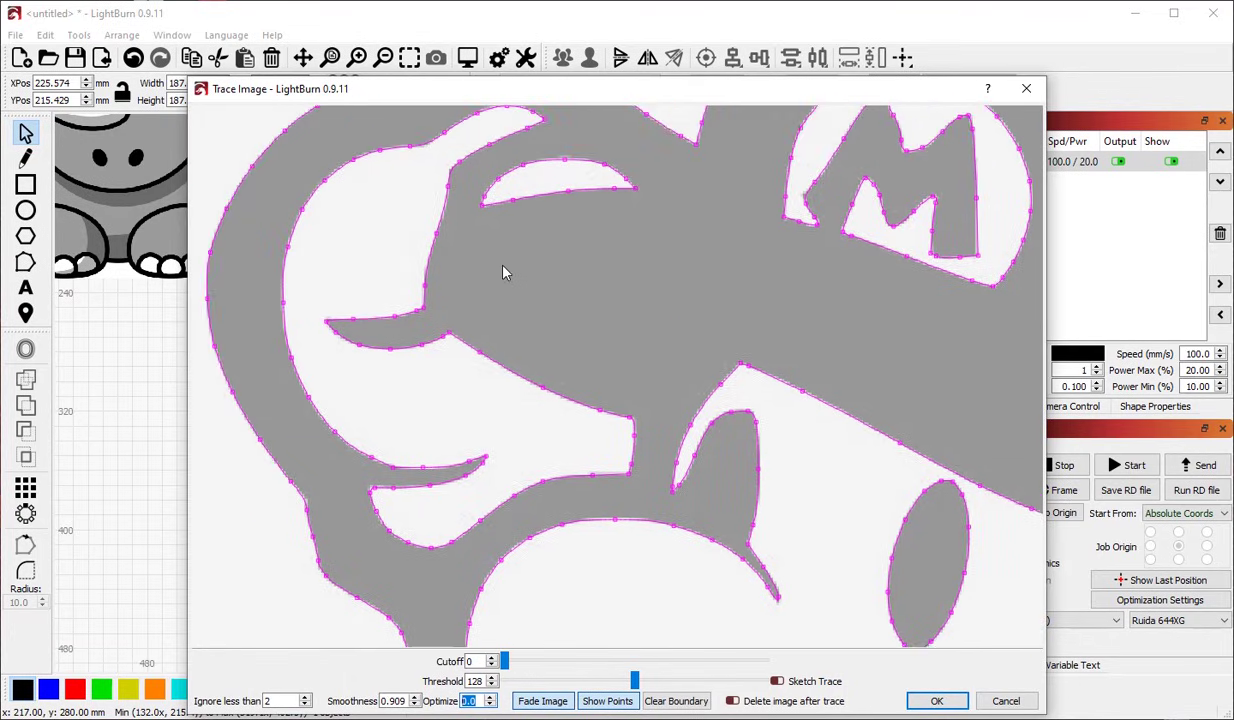
pyautogui.scroll(3, 435, 545)
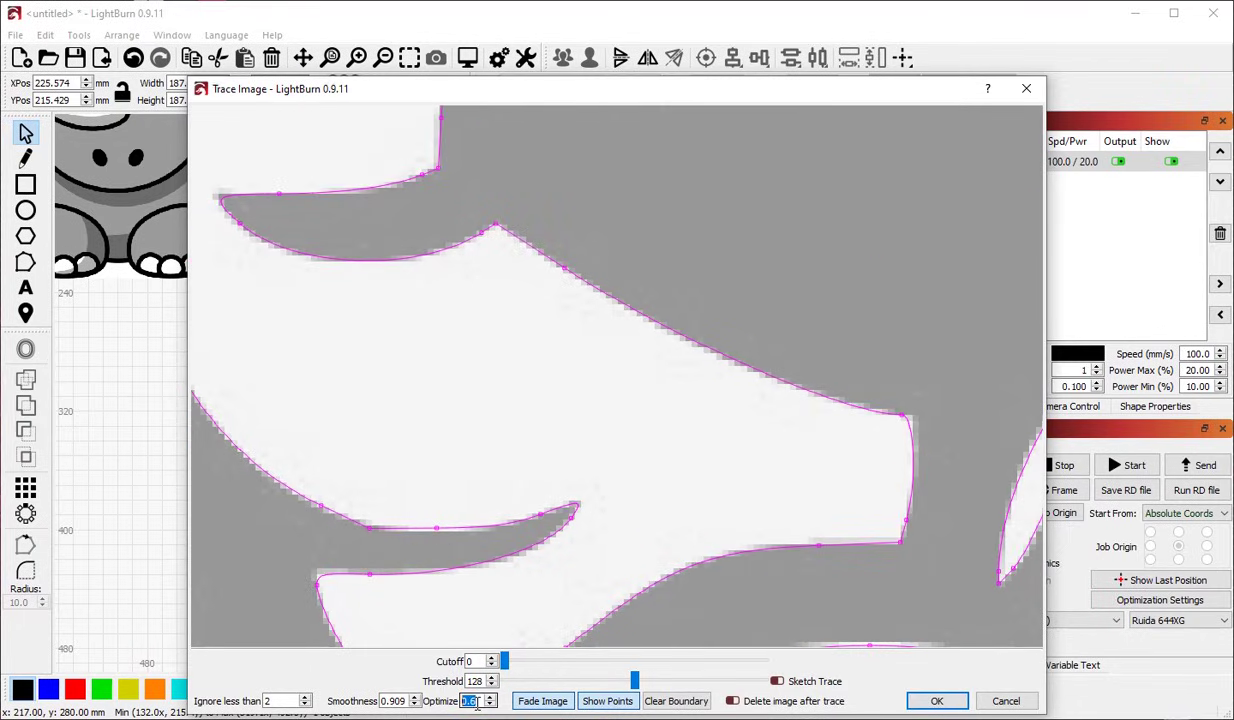
pyautogui.scroll(2, 478, 703)
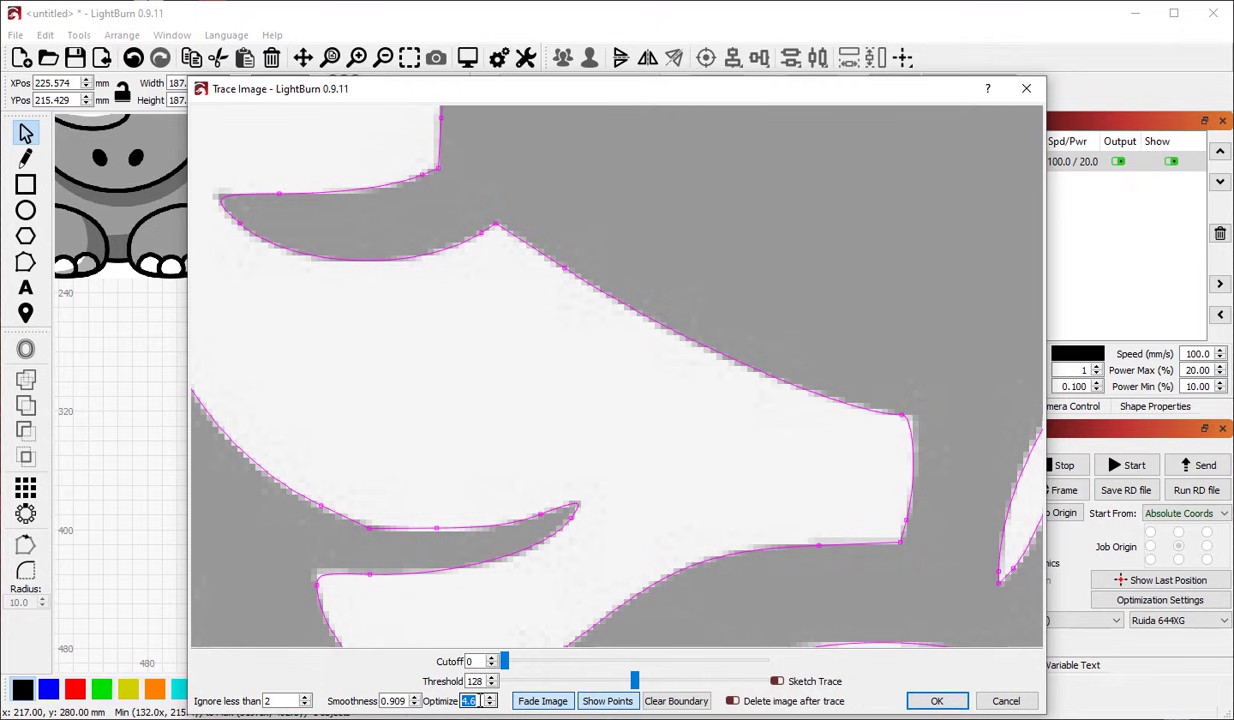
pyautogui.scroll(-2, 570, 369)
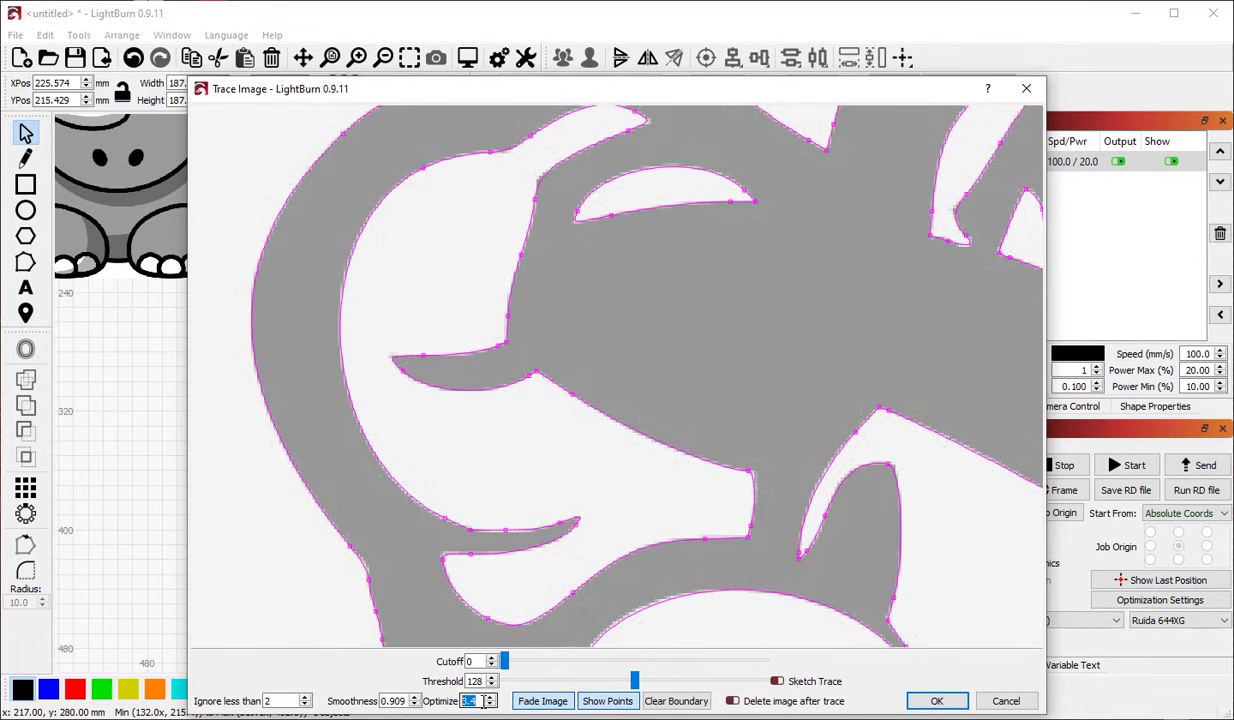
# Step: Try Optimize at 0.8, 2.2 and 13.2 comparing node counts, ending back at 0.2
pyautogui.scroll(-2, 482, 702)
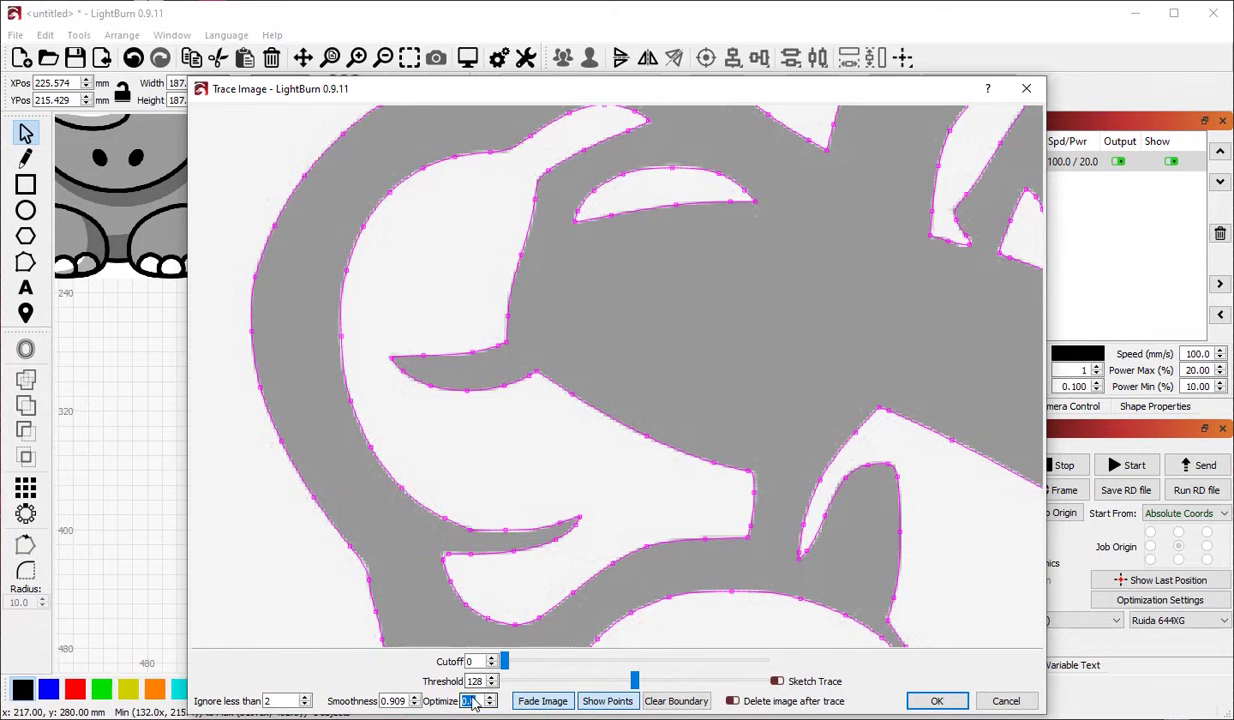
pyautogui.scroll(8, 470, 701)
pyautogui.scroll(6, 472, 701)
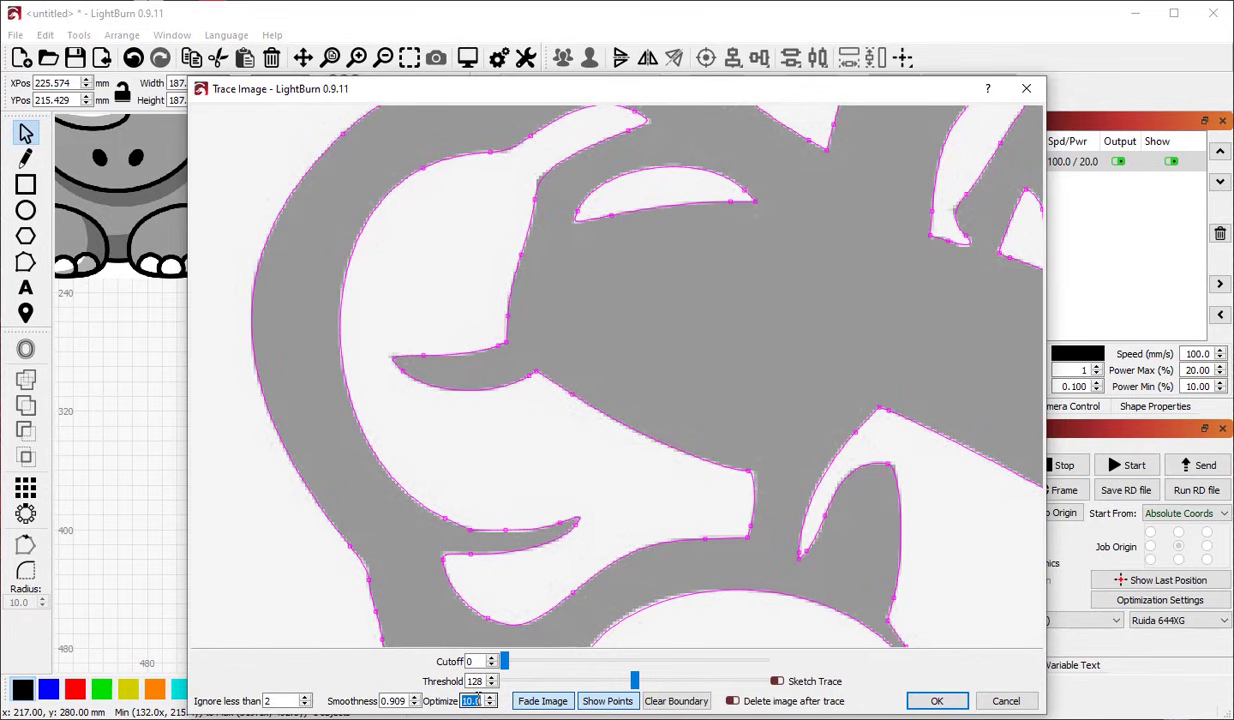
pyautogui.moveTo(633, 598)
pyautogui.mouseDown()
pyautogui.moveTo(578, 498)
pyautogui.moveTo(611, 485)
pyautogui.mouseUp()
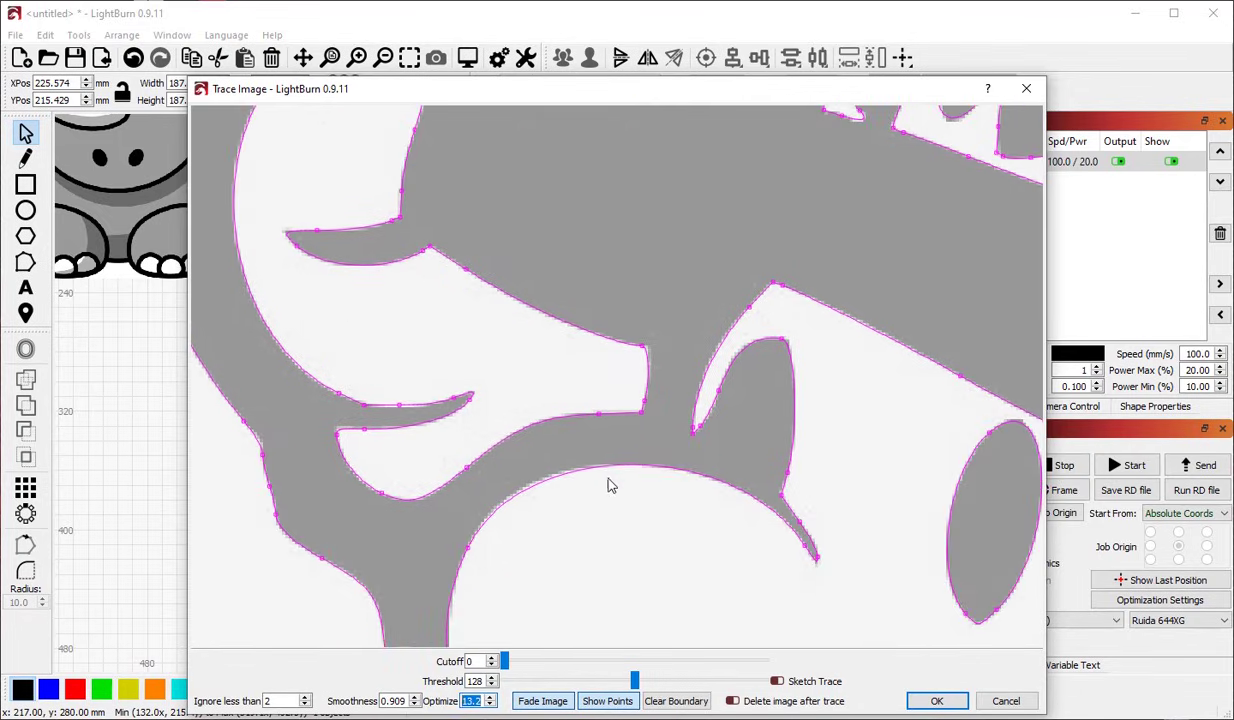
pyautogui.scroll(2, 520, 497)
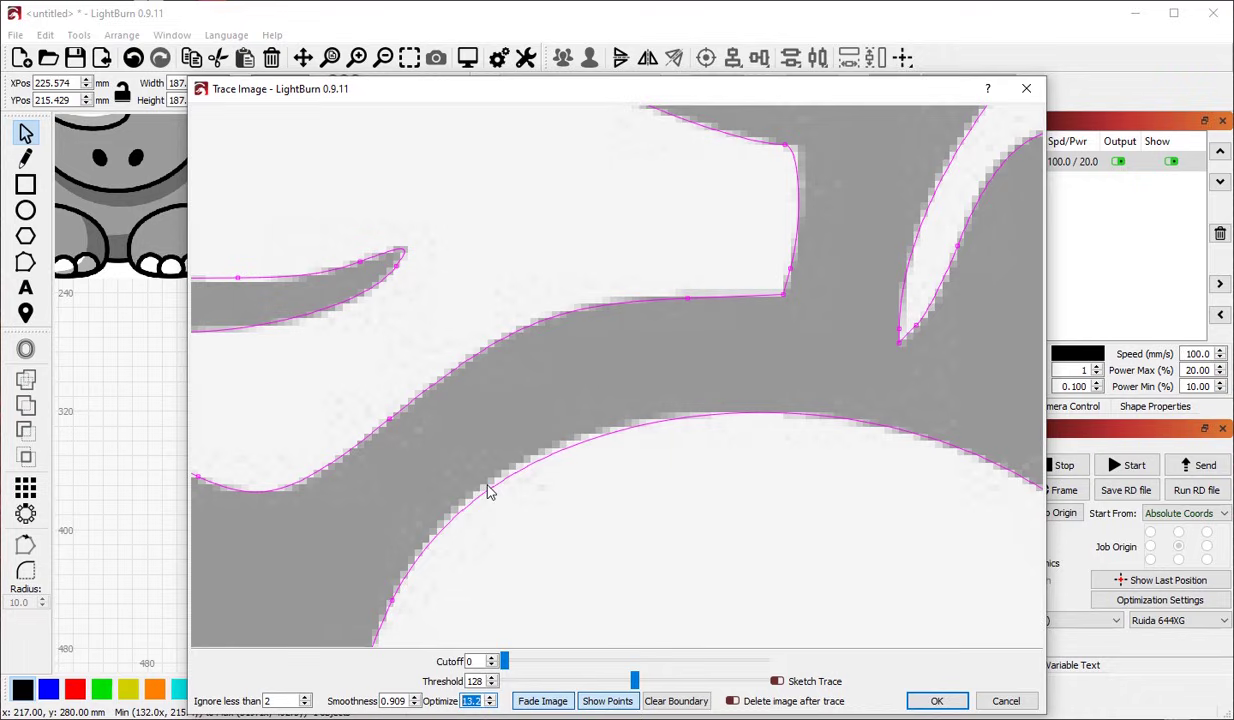
pyautogui.scroll(-2, 481, 703)
pyautogui.scroll(-1, 481, 703)
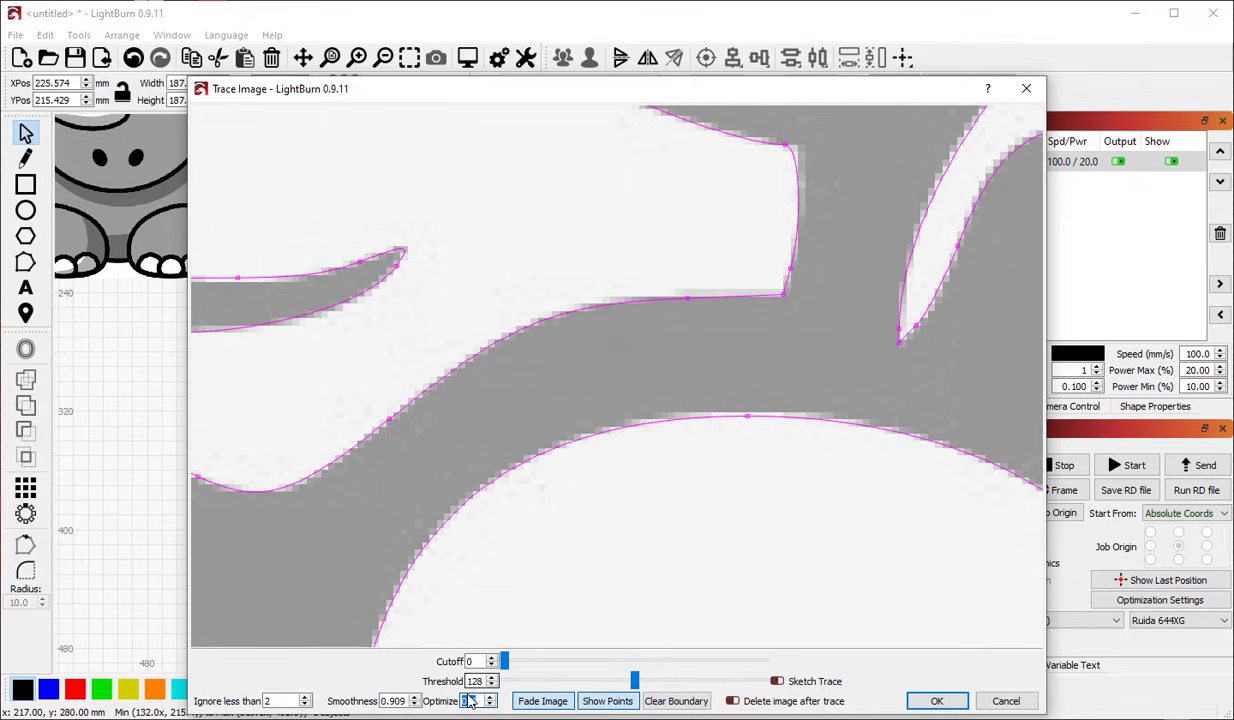
pyautogui.scroll(-1, 480, 703)
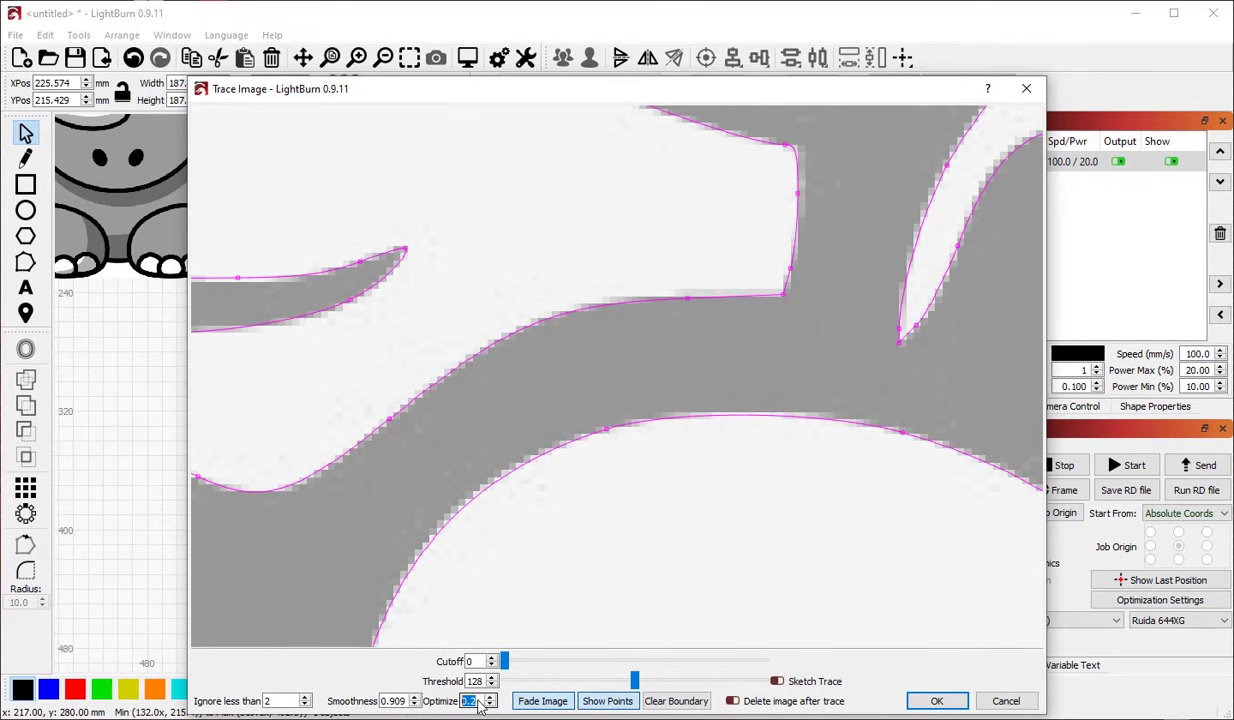
pyautogui.scroll(-2, 666, 318)
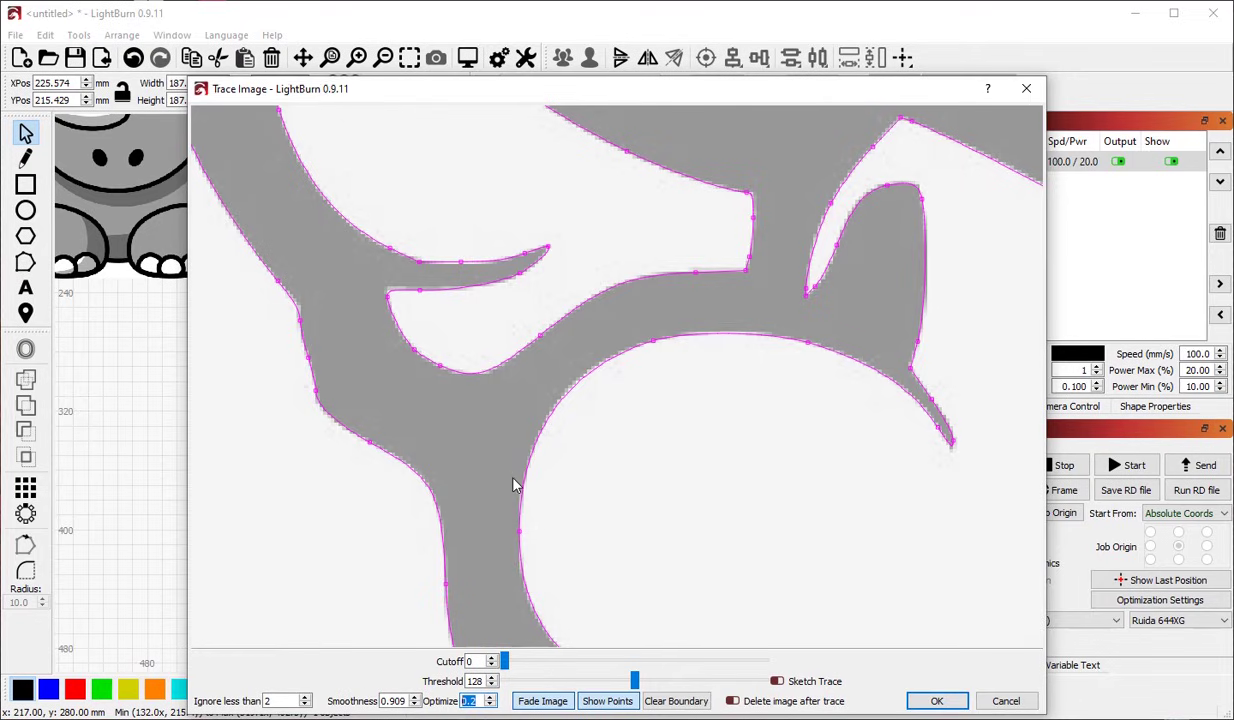
pyautogui.scroll(-1, 282, 328)
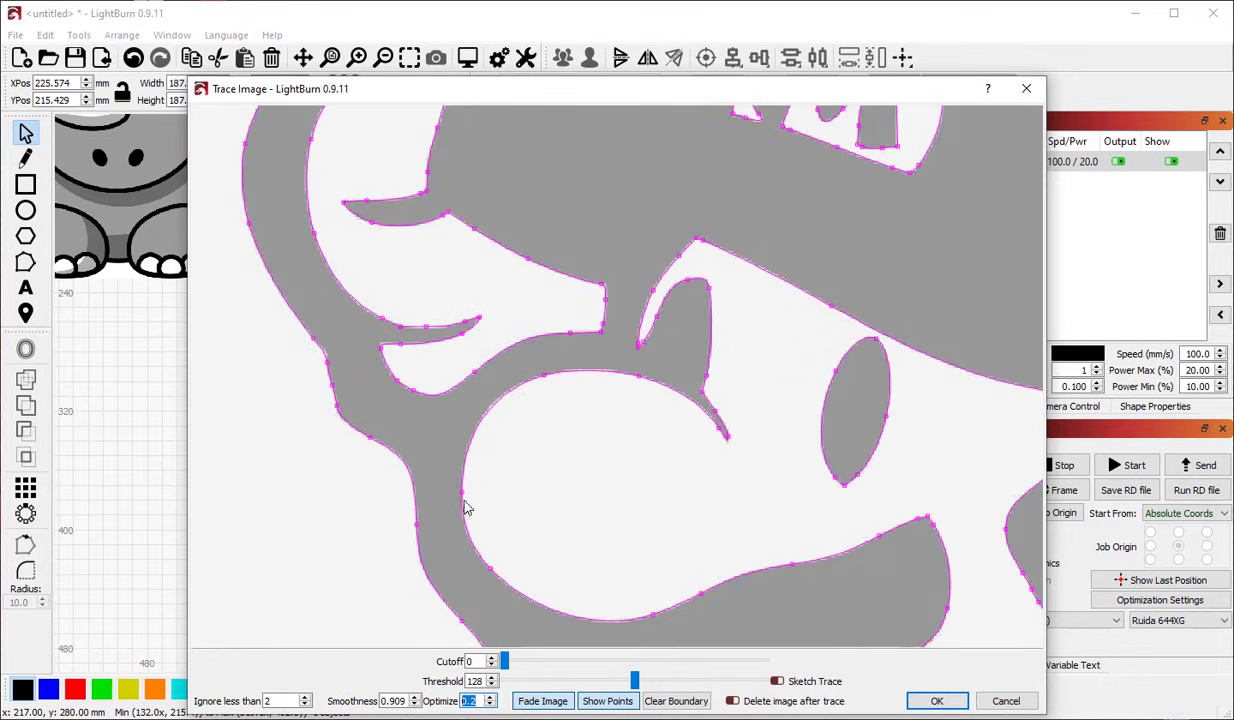
pyautogui.scroll(-1, 364, 476)
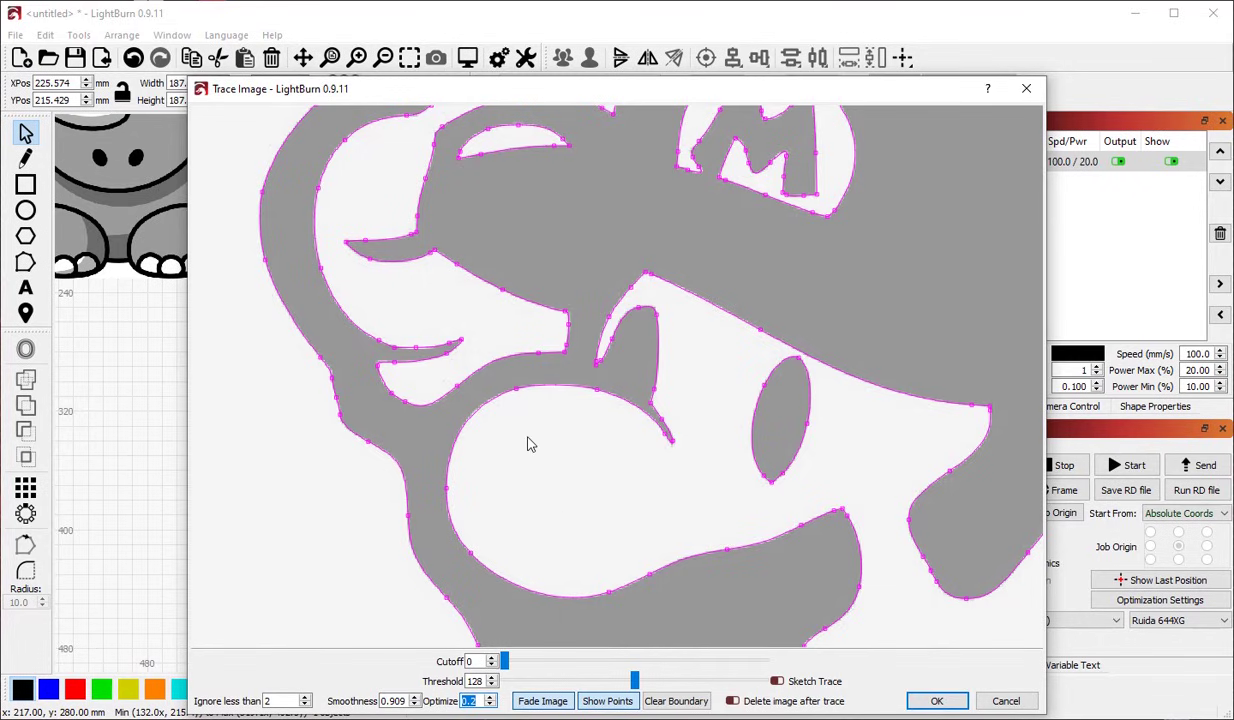
# Step: Close the trace dialog without tracing and nudge the Mario image slightly
pyautogui.scroll(-2, 501, 408)
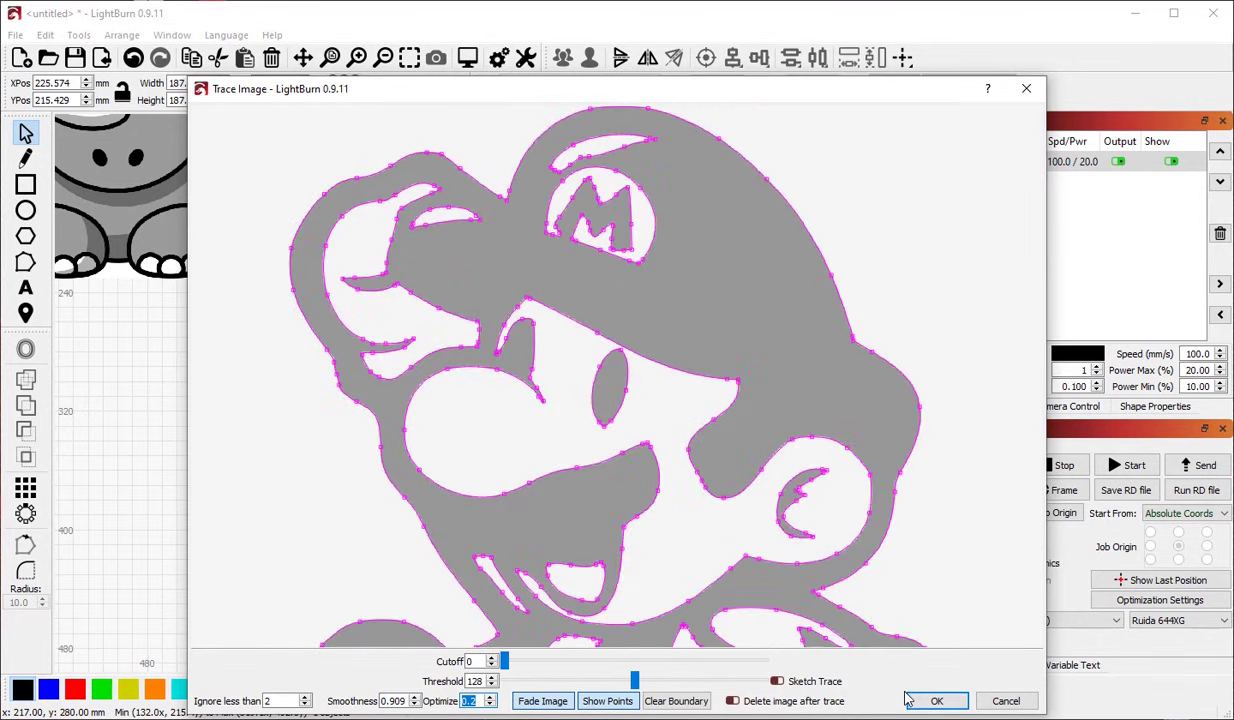
pyautogui.click(1005, 701)
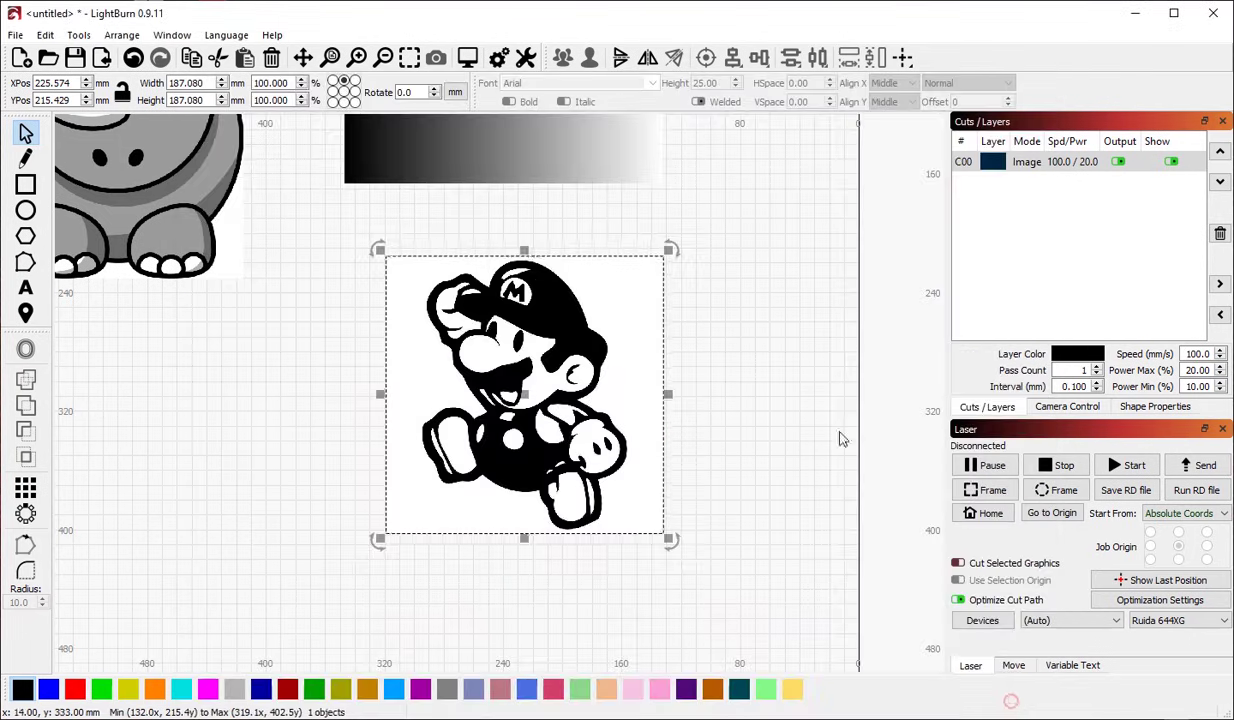
pyautogui.moveTo(584, 396)
pyautogui.mouseDown()
pyautogui.moveTo(729, 483)
pyautogui.moveTo(566, 408)
pyautogui.mouseUp()
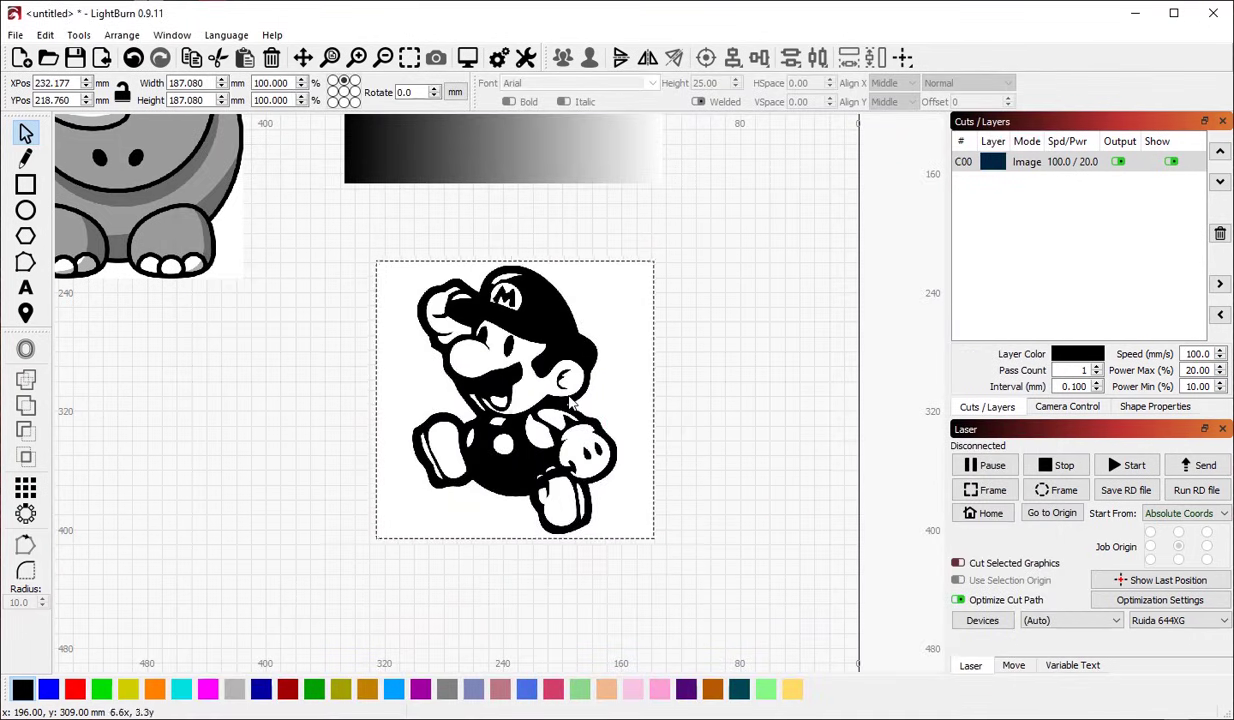
# Step: Trace the Mario image with default settings, delete the original, then undo the deletion
pyautogui.rightClick(563, 408)
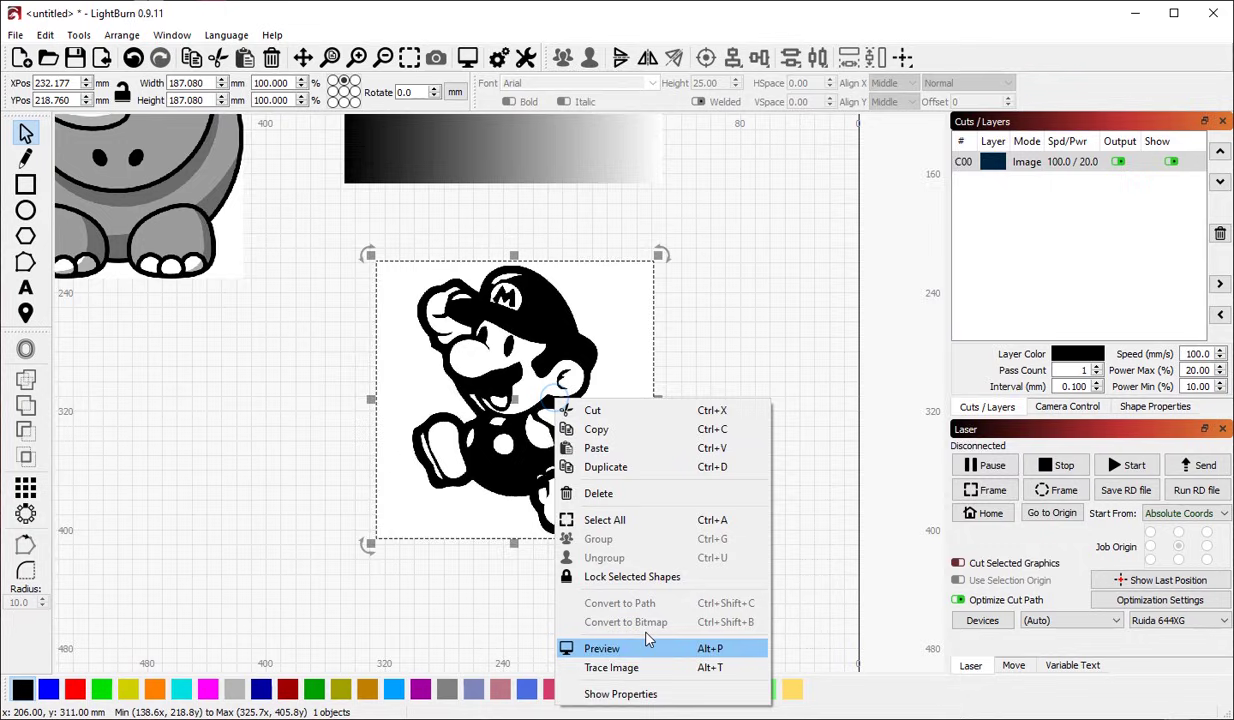
pyautogui.click(638, 667)
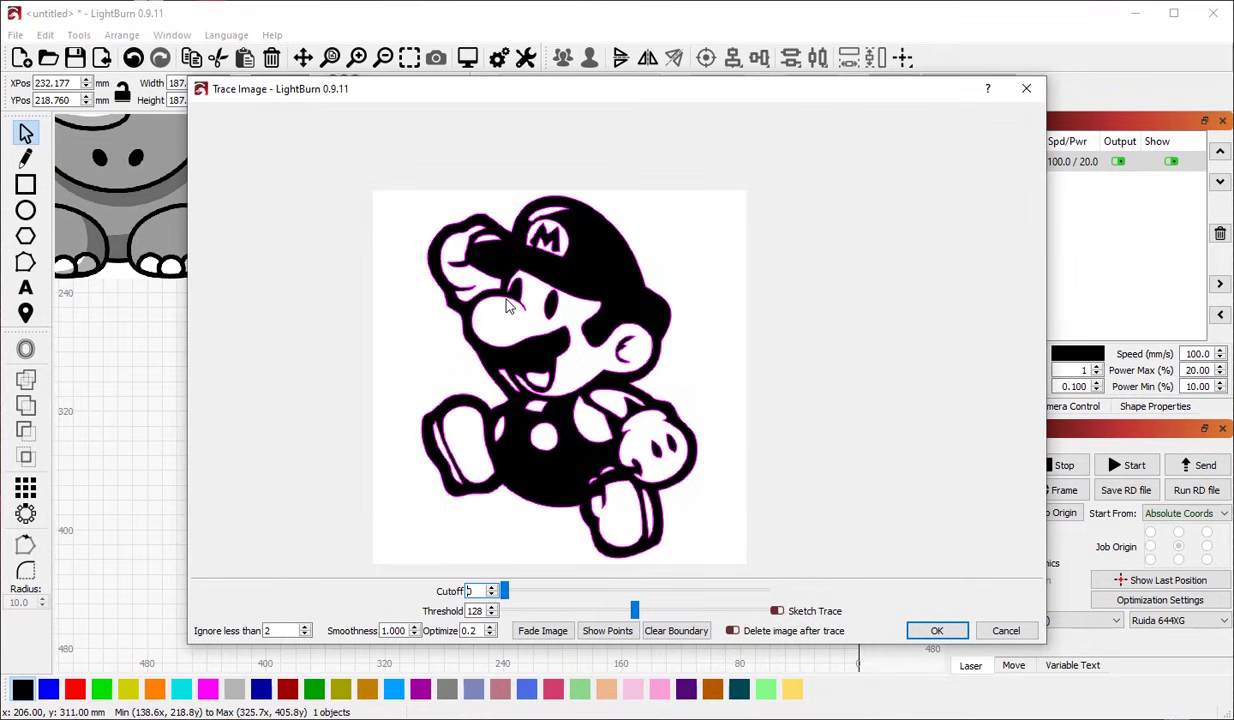
pyautogui.click(937, 630)
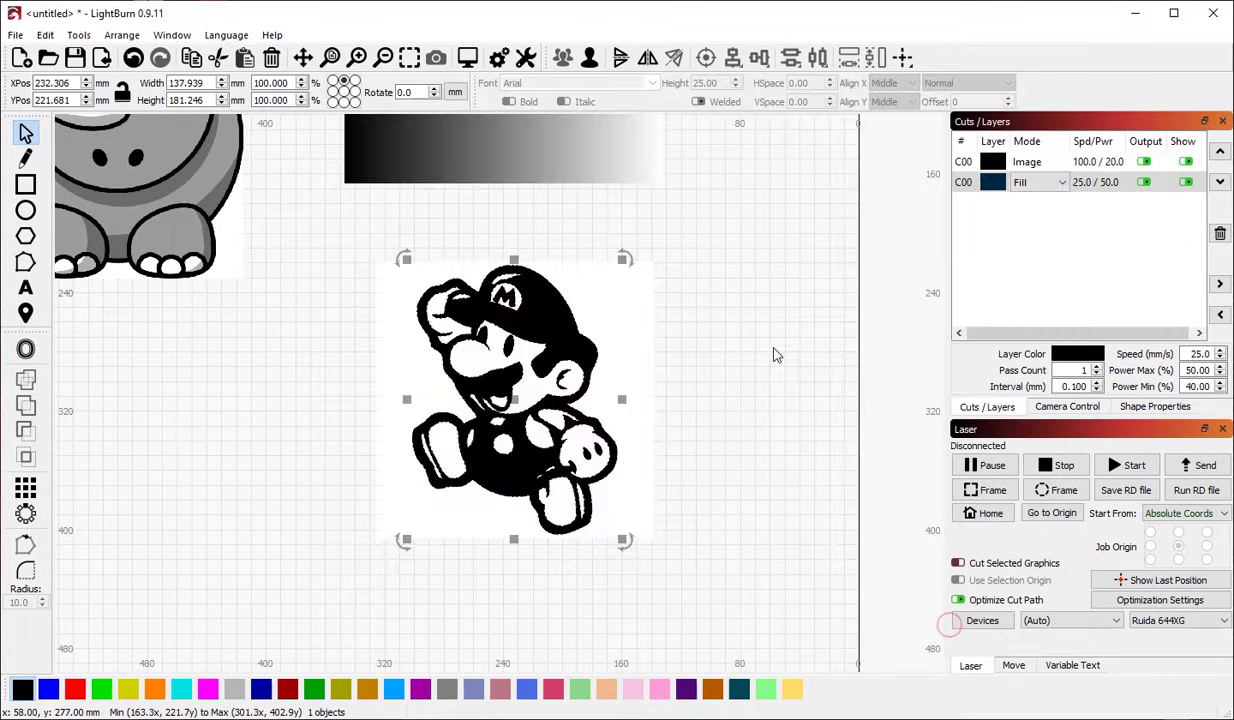
pyautogui.moveTo(622, 336); pyautogui.dragTo(830, 336)
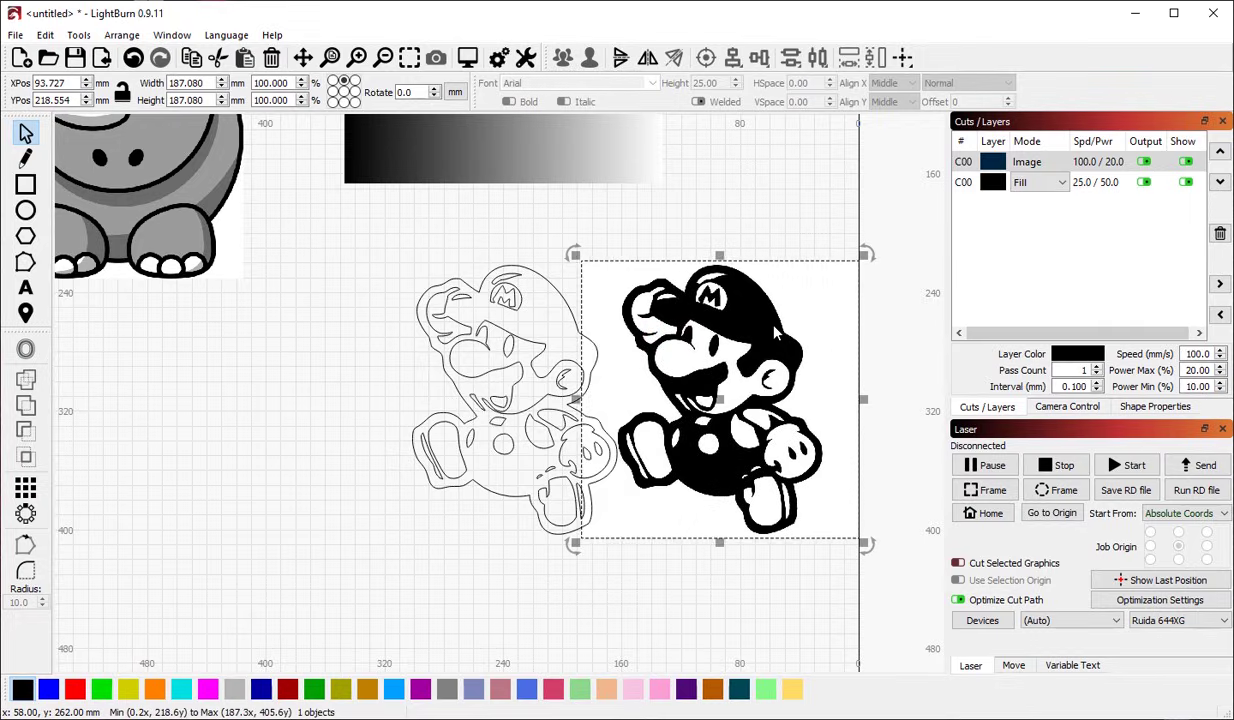
pyautogui.press('Delete')
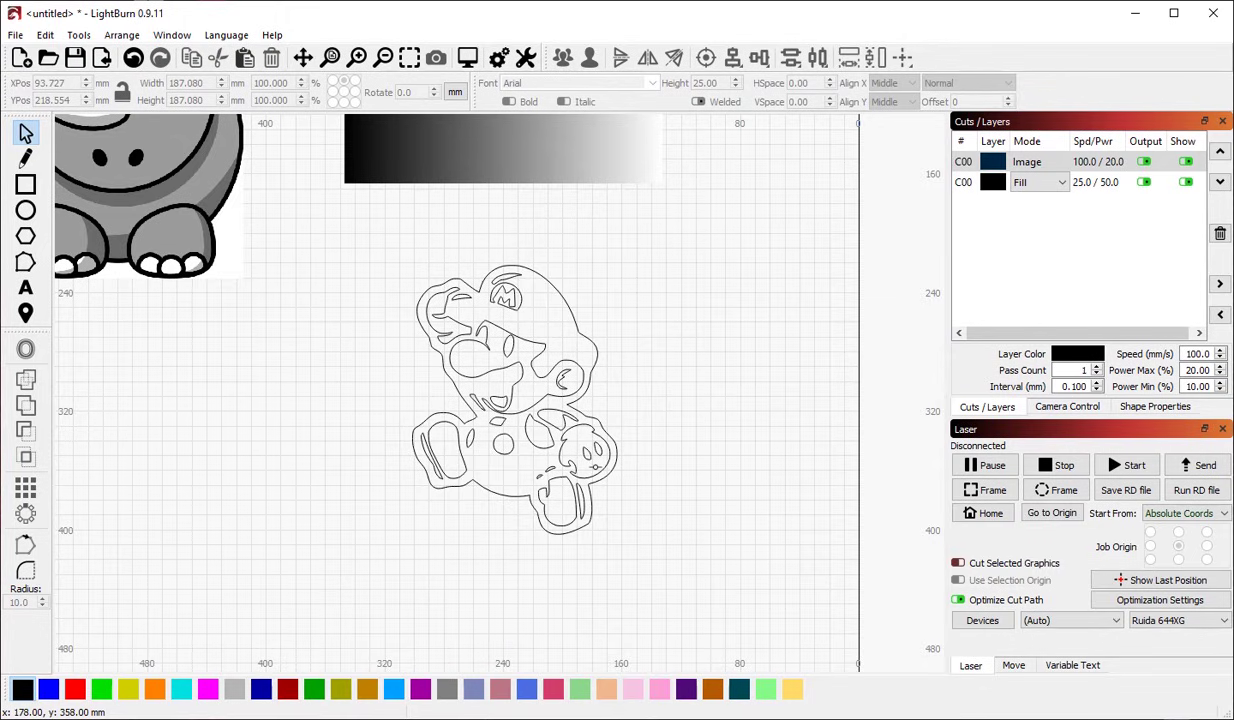
pyautogui.hotkey('ctrl', 'z')
pyautogui.hotkey('ctrl', 'z')
pyautogui.hotkey('ctrl', 'z')
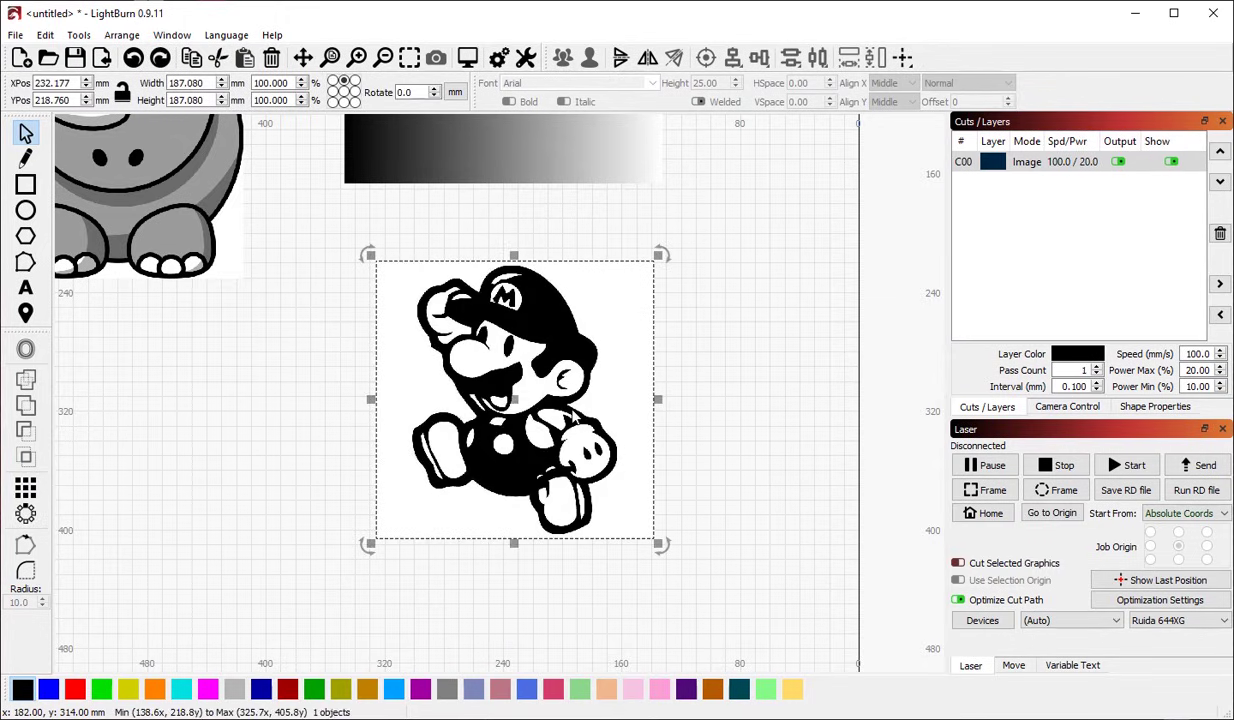
# Step: Trace the Mario image with 'Delete image after trace' enabled
pyautogui.rightClick(605, 394)
pyautogui.click(662, 660)
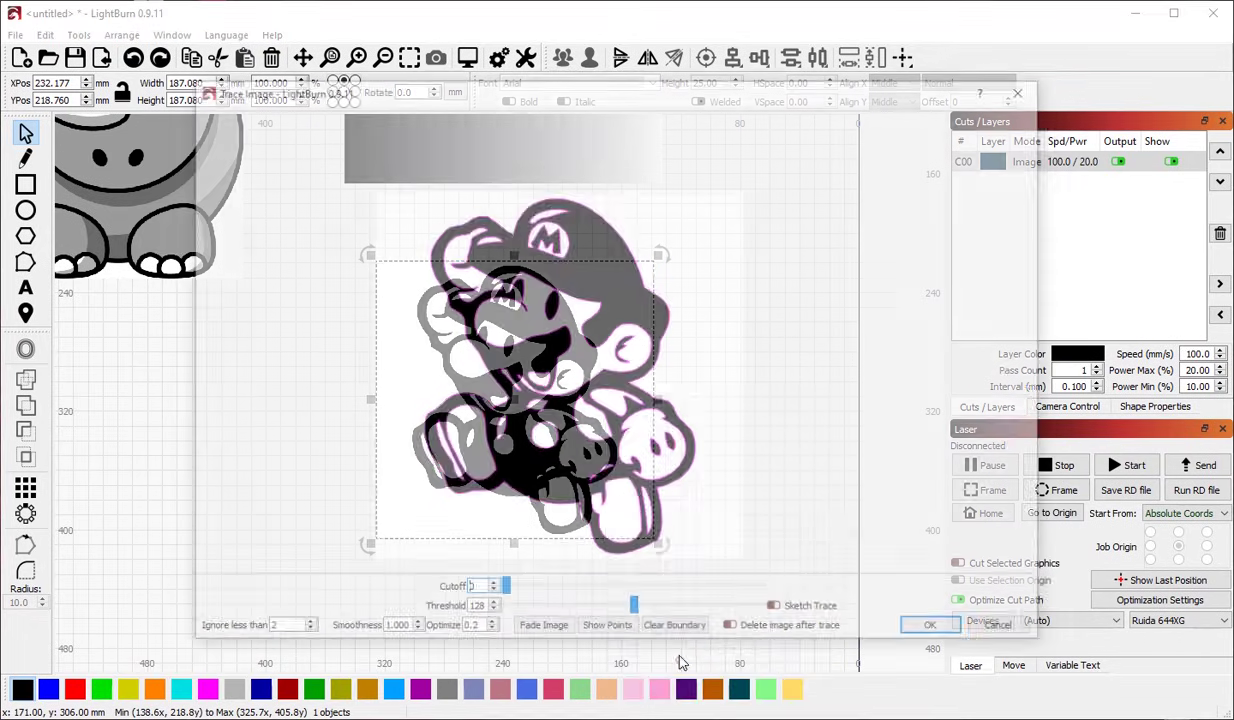
pyautogui.click(733, 630)
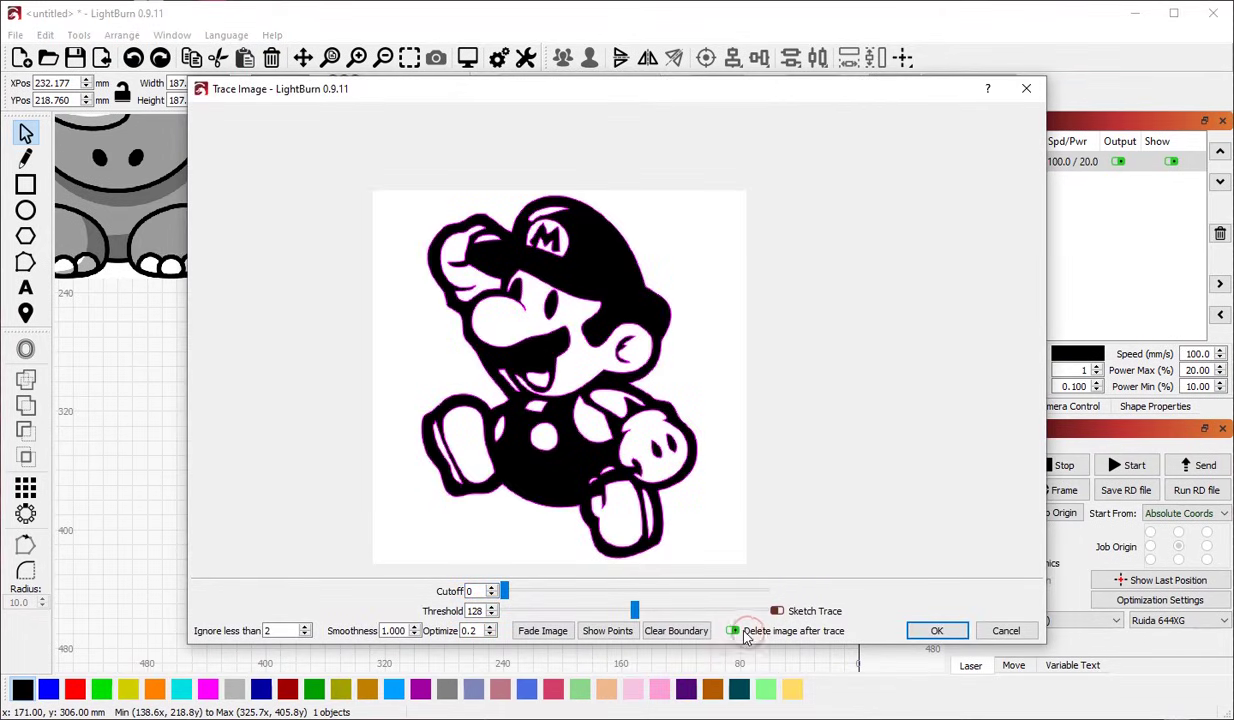
pyautogui.click(950, 632)
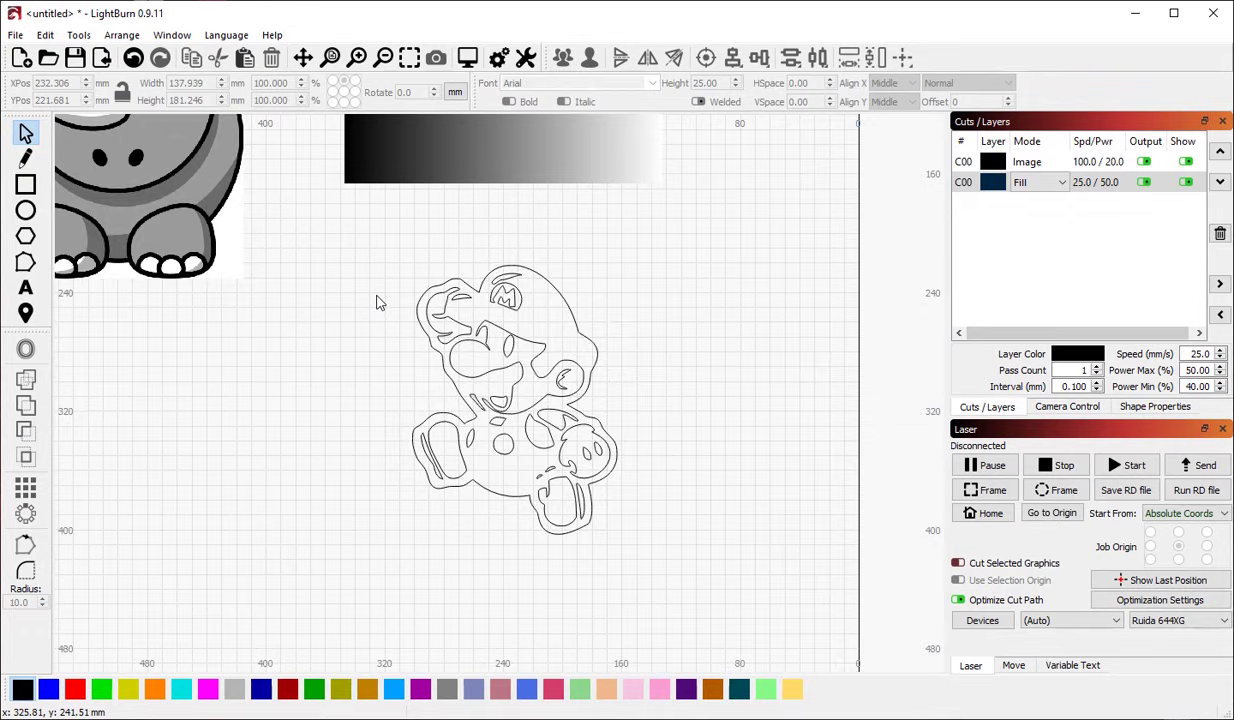
# Step: Select the gradient image on the canvas
pyautogui.scroll(-2, 775, 585)
pyautogui.scroll(1, 772, 323)
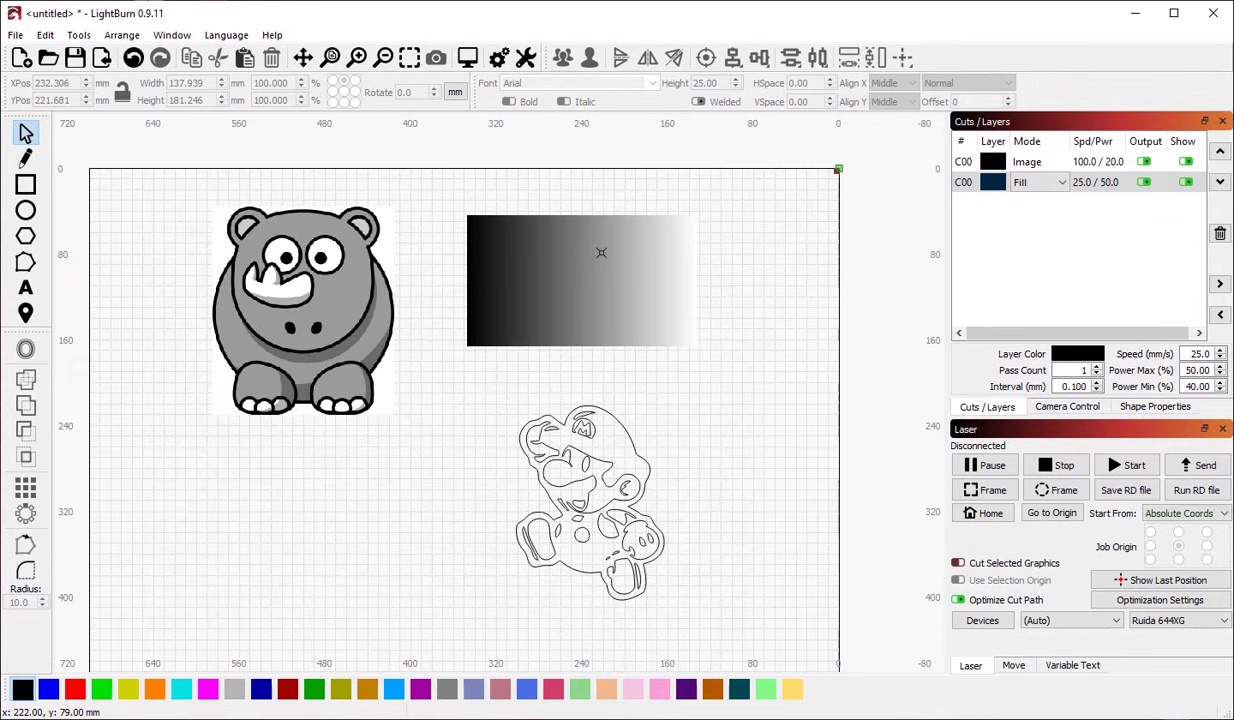
pyautogui.click(590, 255)
# Step: Trace the gradient image after trying Threshold values of 18 and 255, settling on 130
pyautogui.rightClick(603, 270)
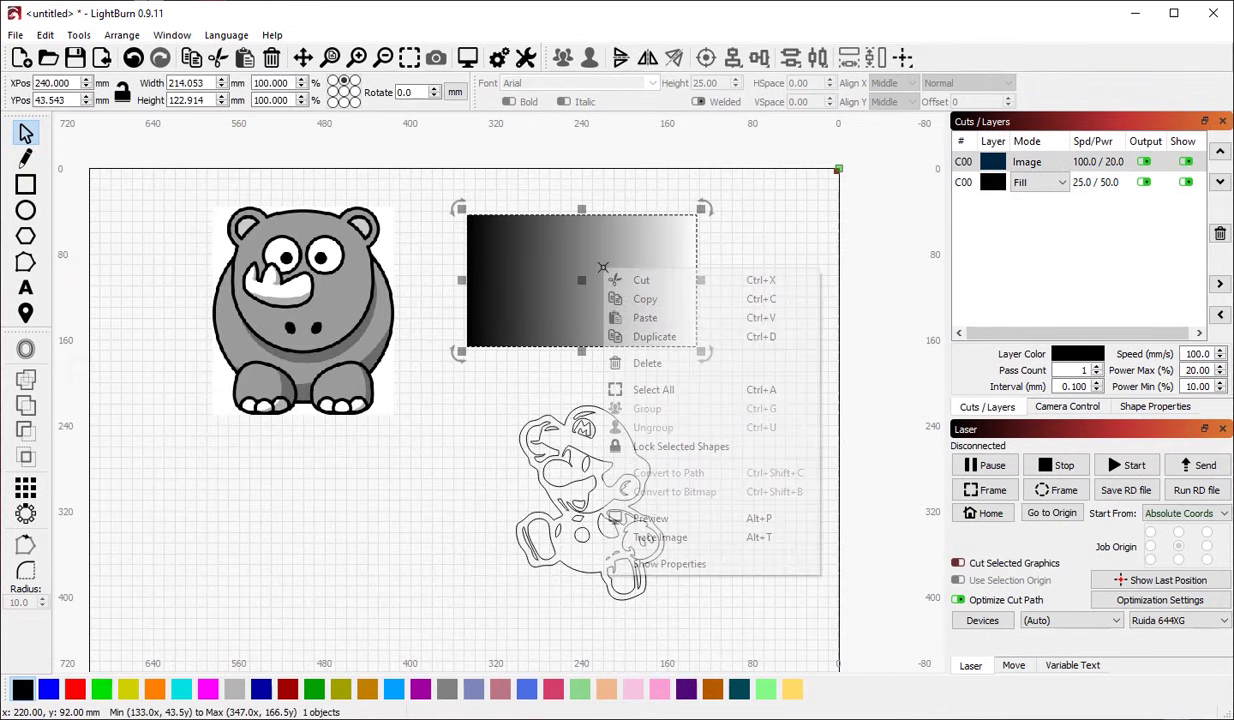
pyautogui.click(662, 538)
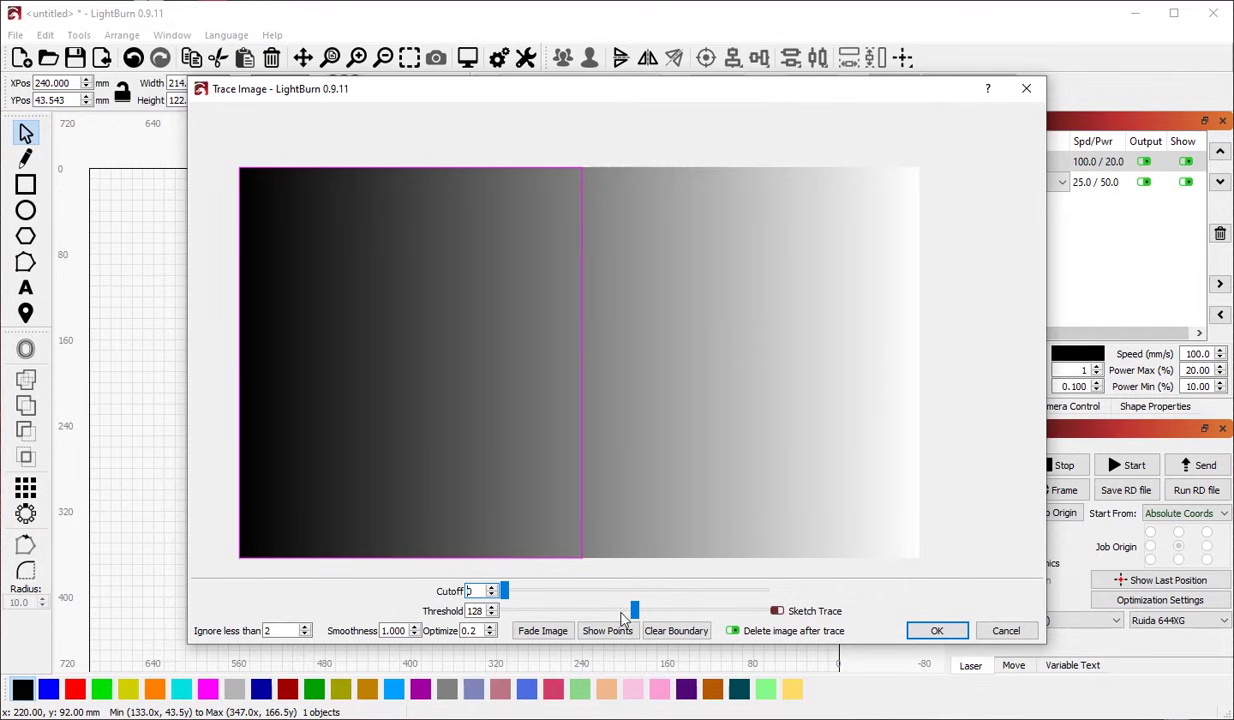
pyautogui.moveTo(634, 610)
pyautogui.mouseDown()
pyautogui.moveTo(515, 612)
pyautogui.moveTo(525, 618)
pyautogui.mouseUp()
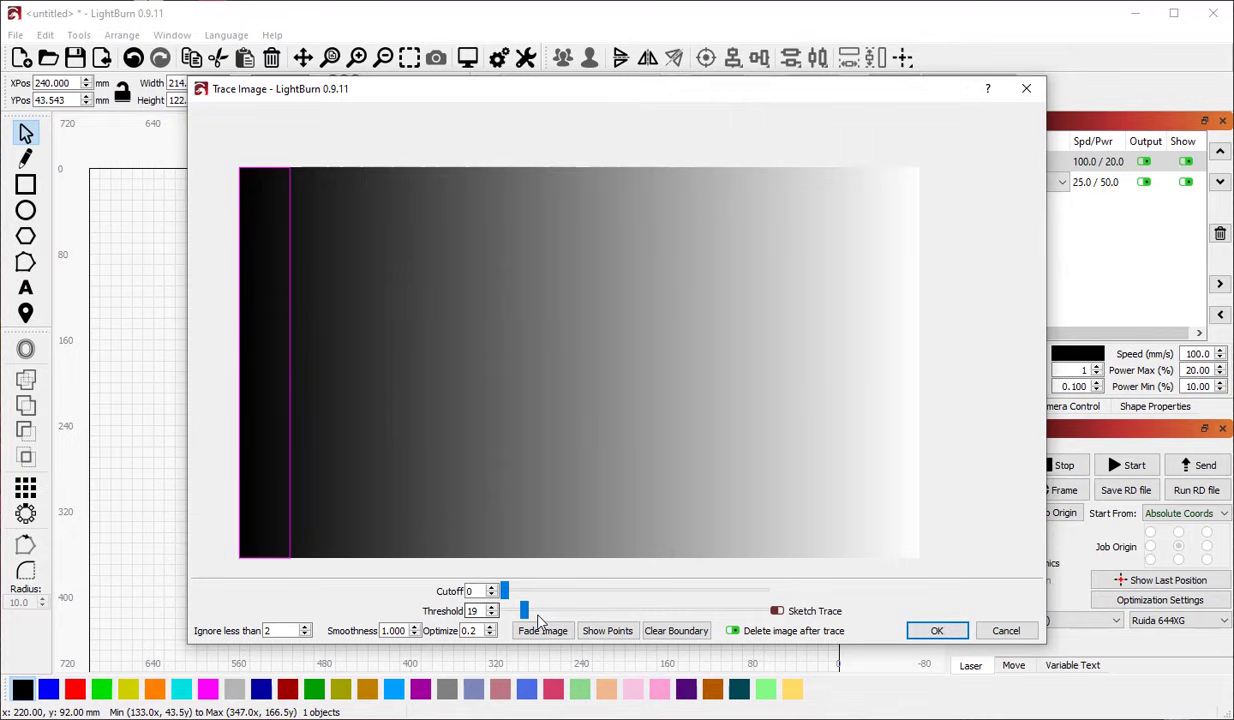
pyautogui.moveTo(523, 610)
pyautogui.mouseDown()
pyautogui.moveTo(735, 606)
pyautogui.moveTo(718, 611)
pyautogui.mouseUp()
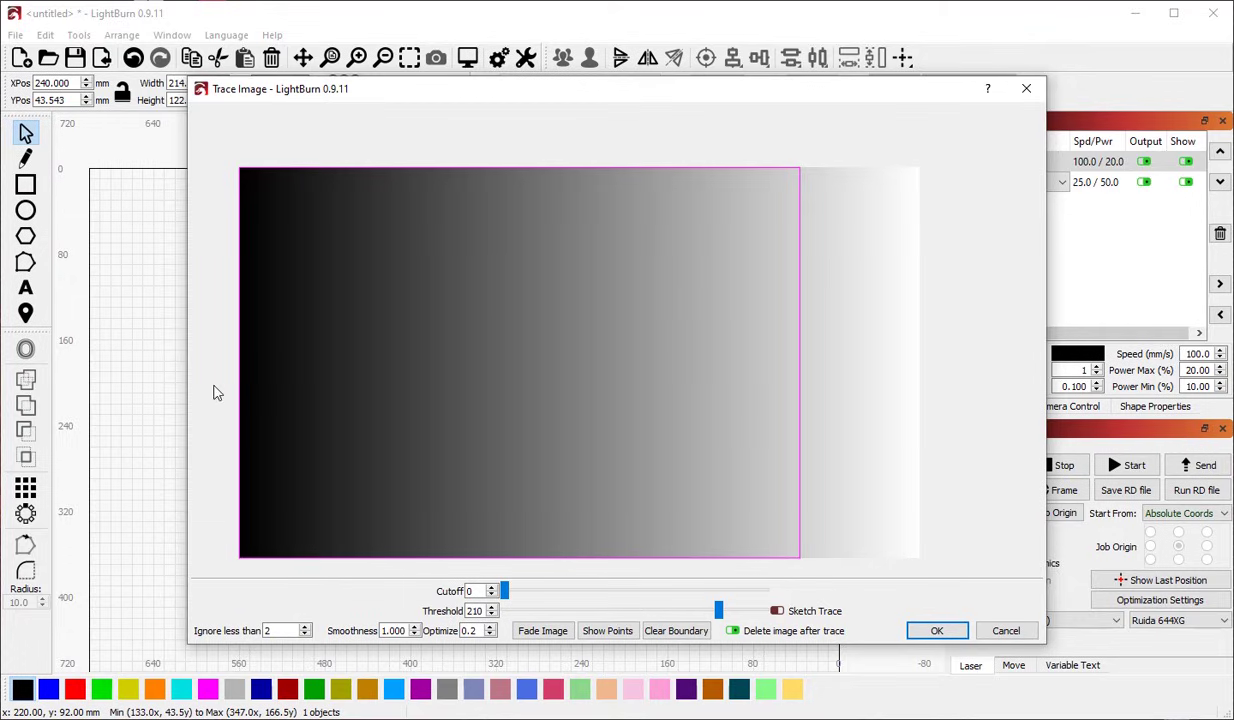
pyautogui.moveTo(717, 610)
pyautogui.mouseDown()
pyautogui.moveTo(777, 611)
pyautogui.moveTo(635, 611)
pyautogui.mouseUp()
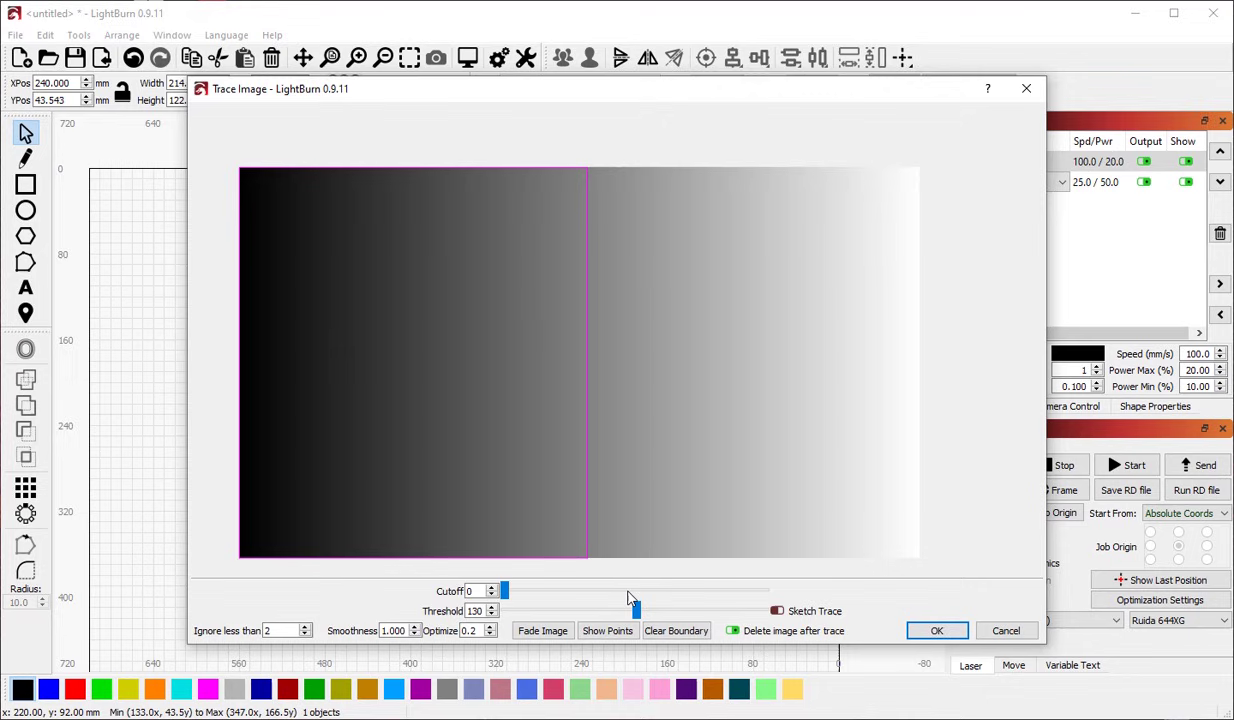
pyautogui.click(936, 630)
# Step: Select the rhino image and zoom in and out to inspect its outline edges
pyautogui.scroll(4, 323, 293)
pyautogui.click(323, 293)
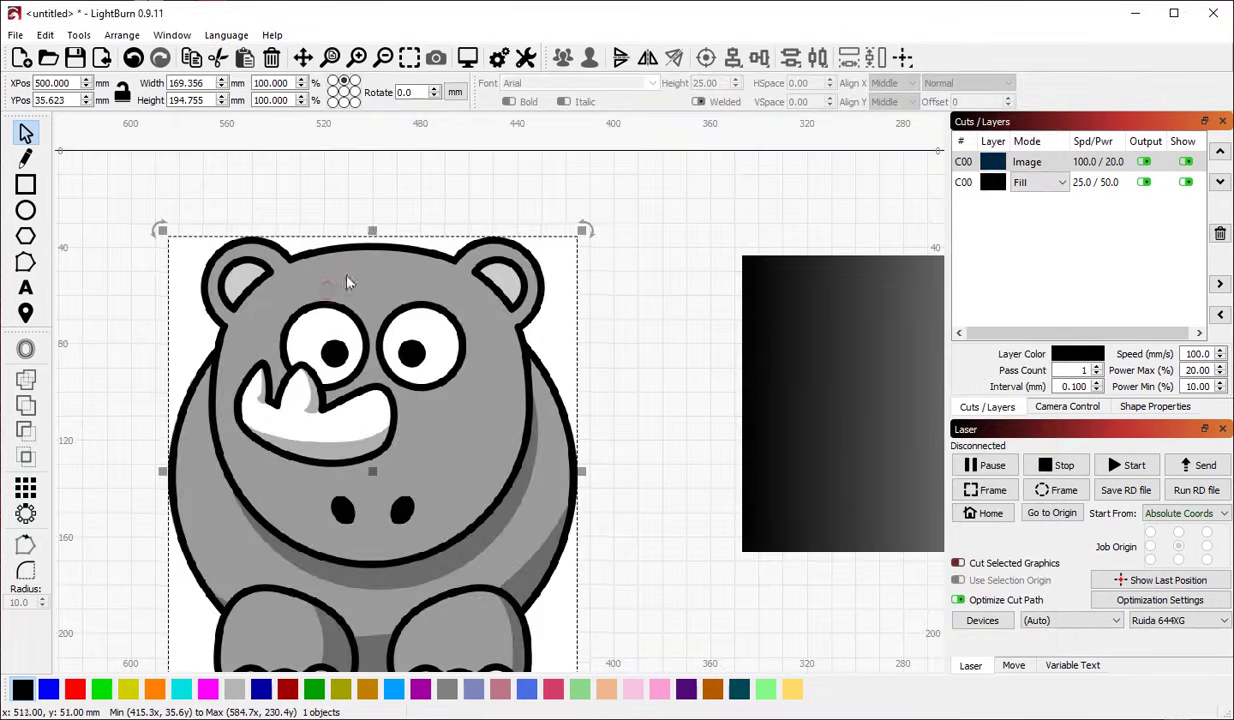
pyautogui.scroll(6, 257, 248)
pyautogui.scroll(3, 400, 238)
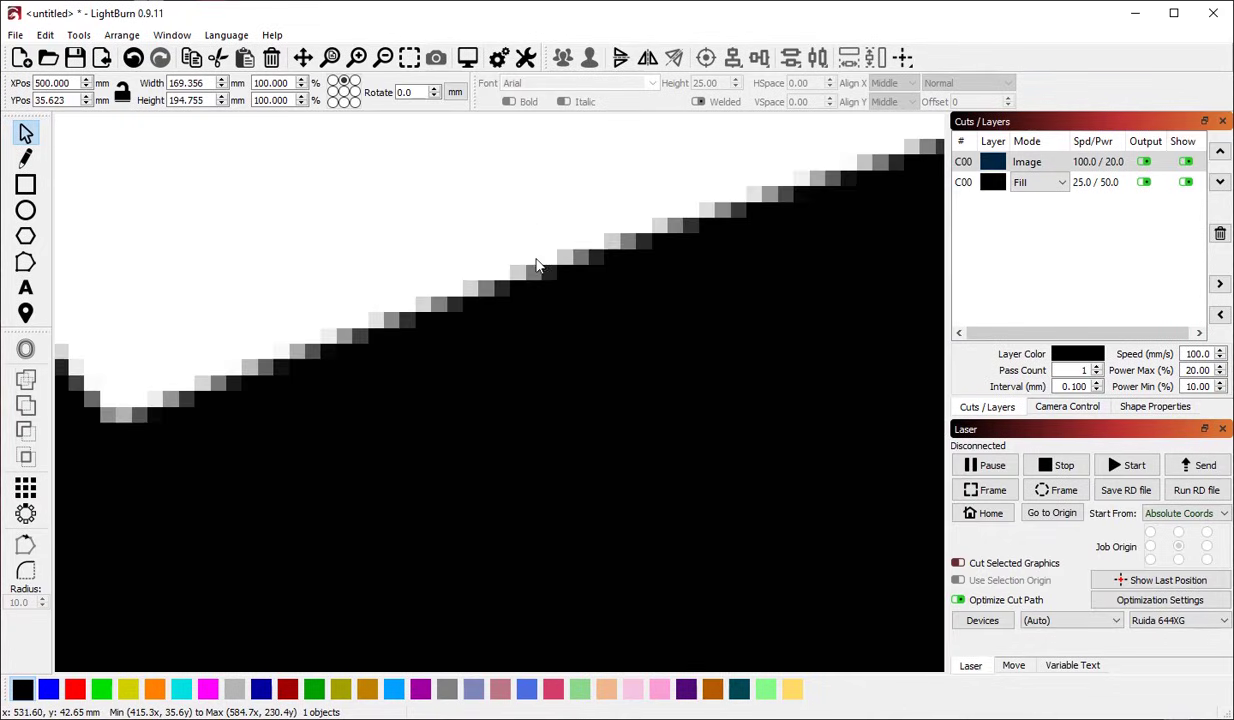
pyautogui.scroll(-3, 273, 267)
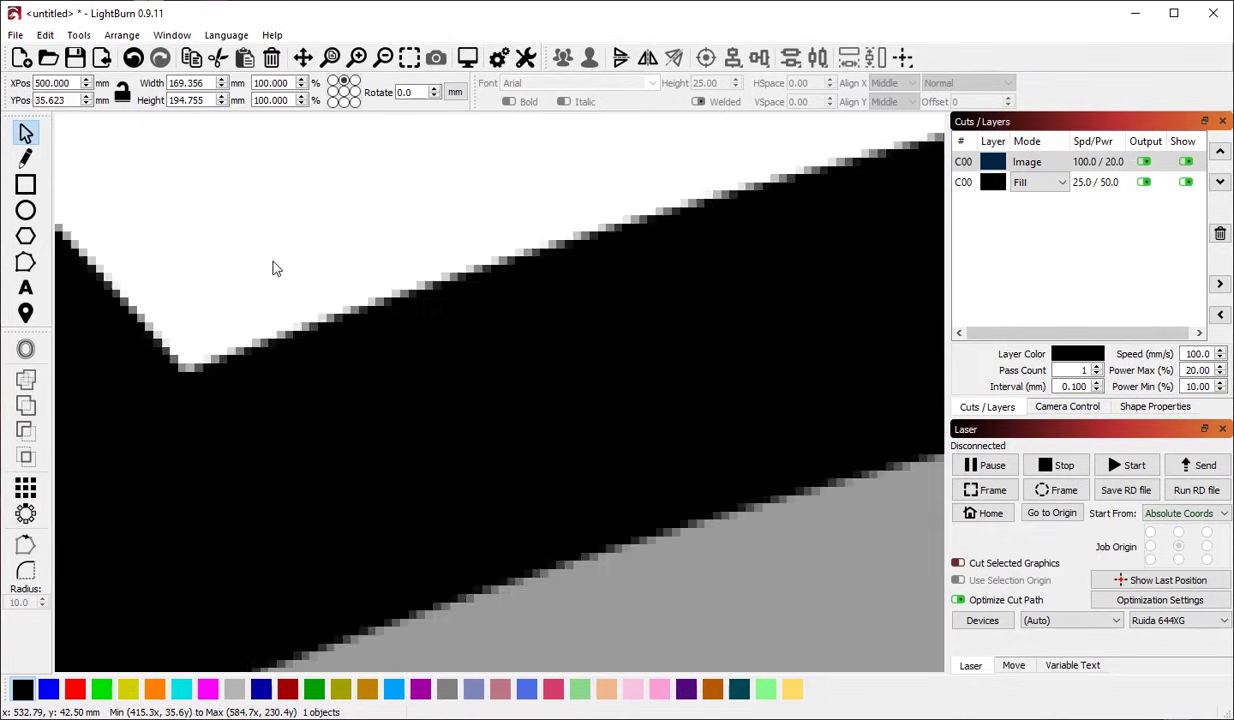
pyautogui.scroll(4, 375, 395)
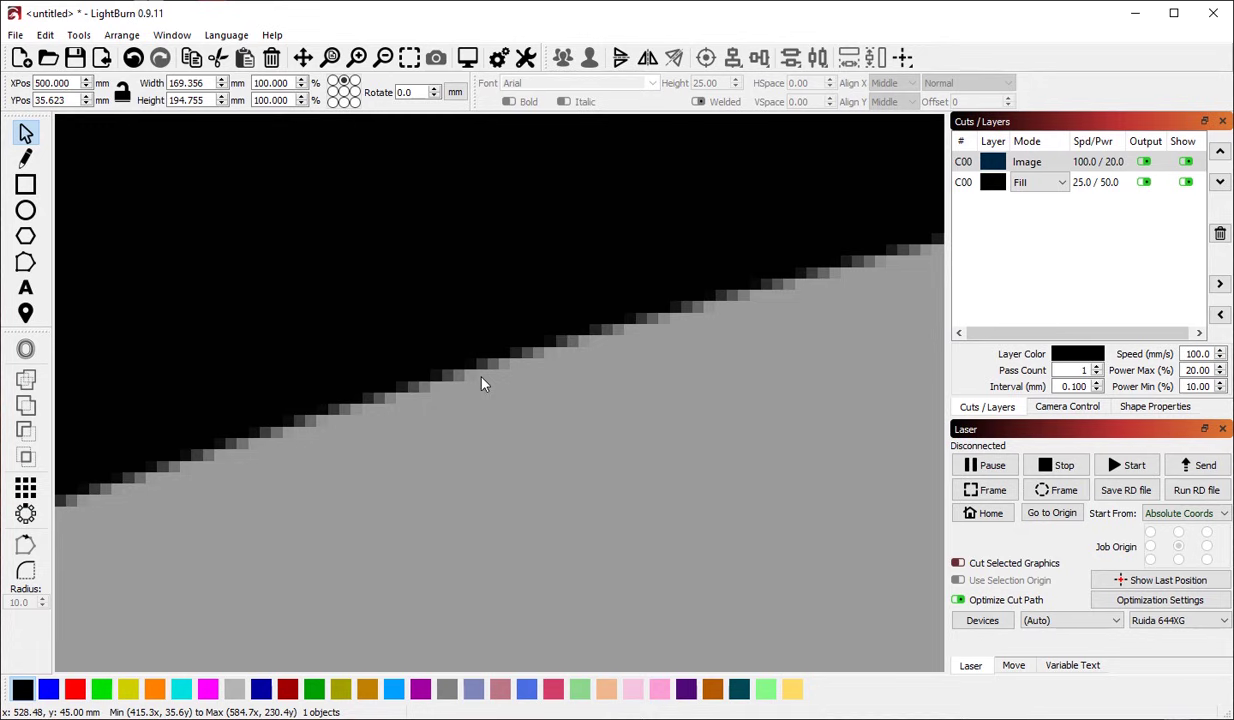
pyautogui.scroll(-10, 590, 375)
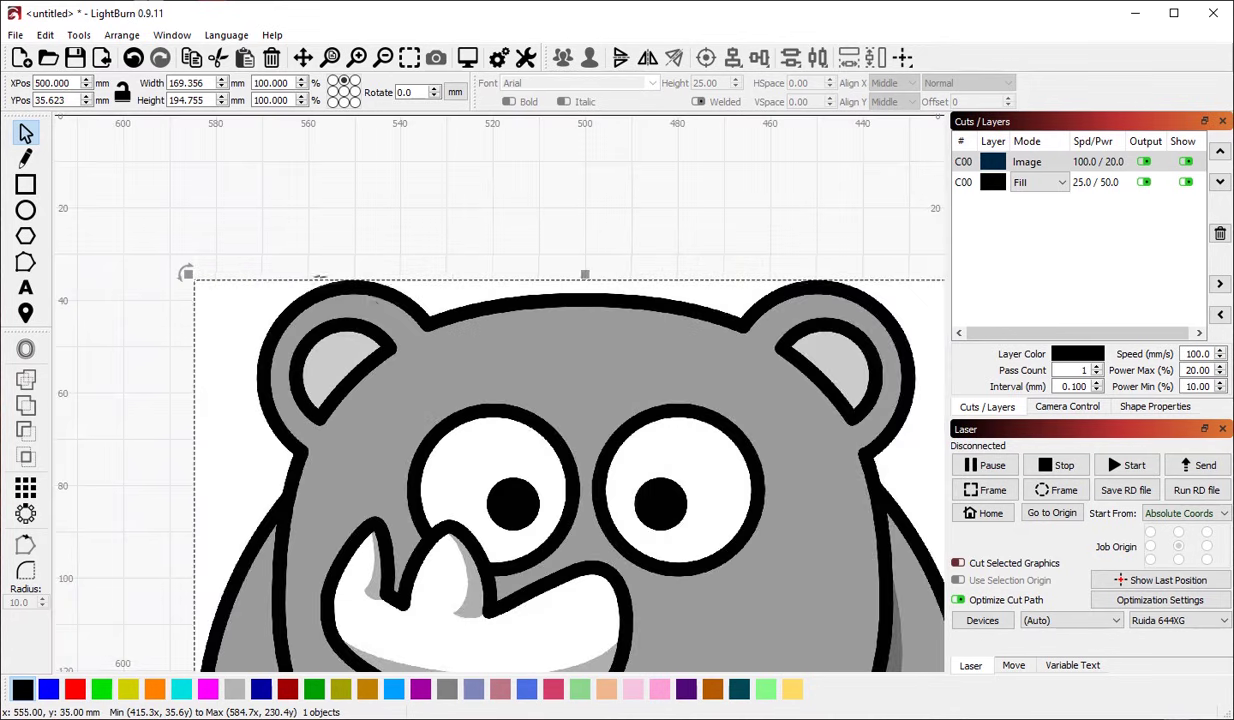
pyautogui.scroll(-5, 392, 303)
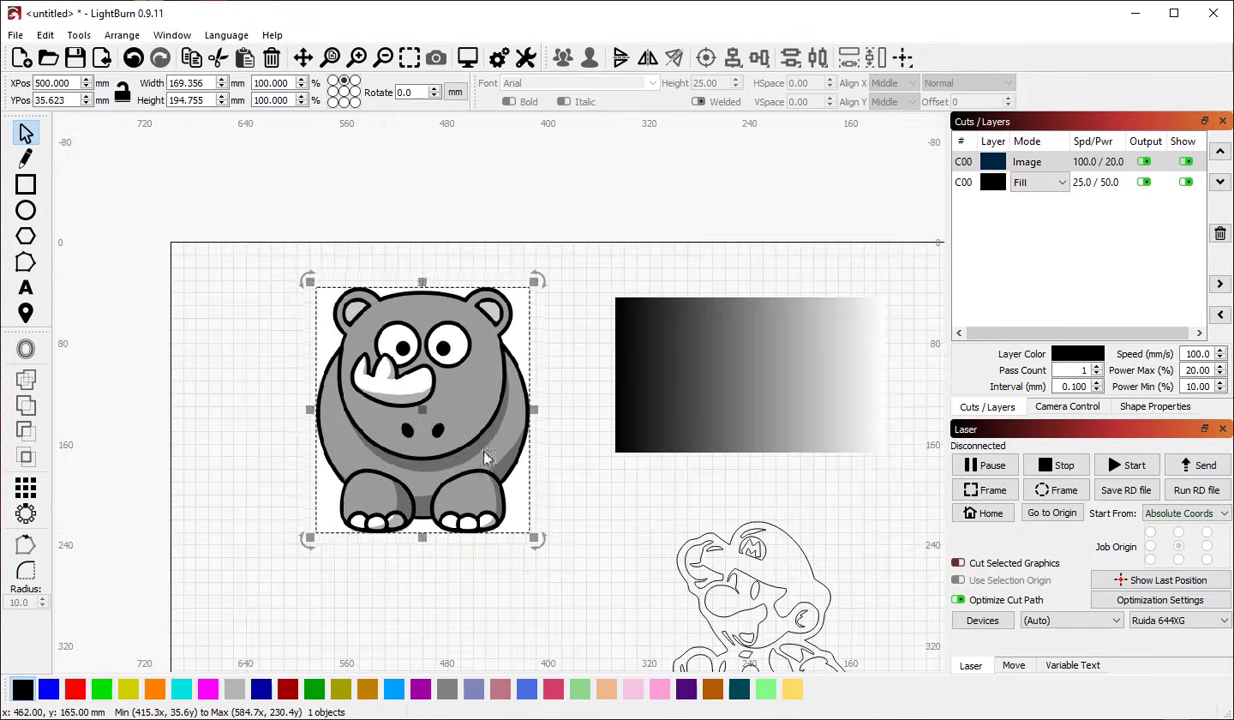
pyautogui.scroll(15, 394, 280)
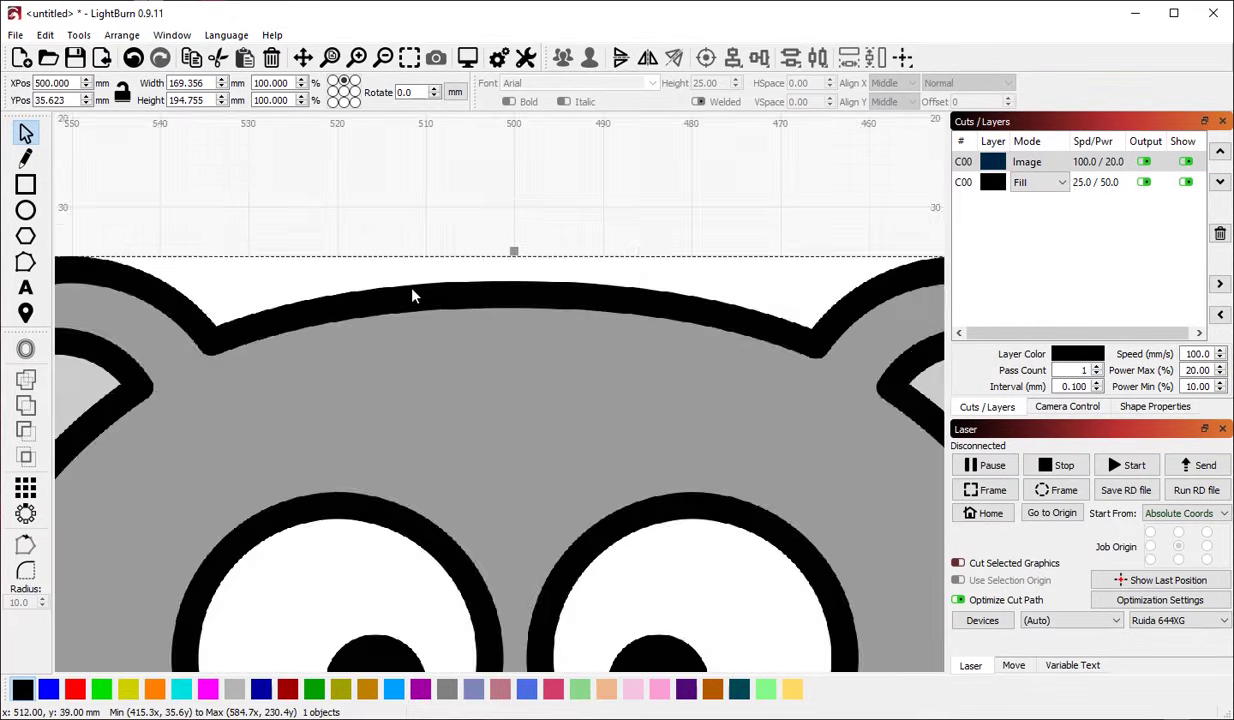
pyautogui.scroll(-10, 415, 284)
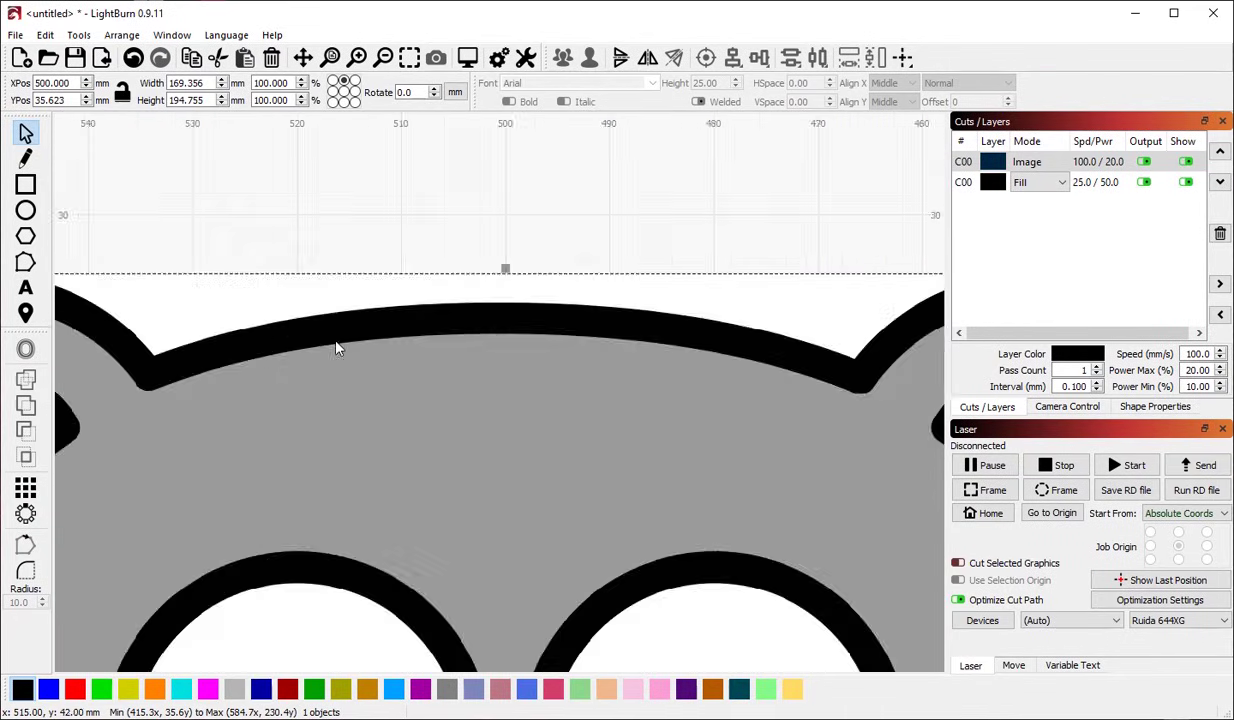
pyautogui.scroll(-5, 600, 390)
pyautogui.click(611, 402)
pyautogui.rightClick(645, 386)
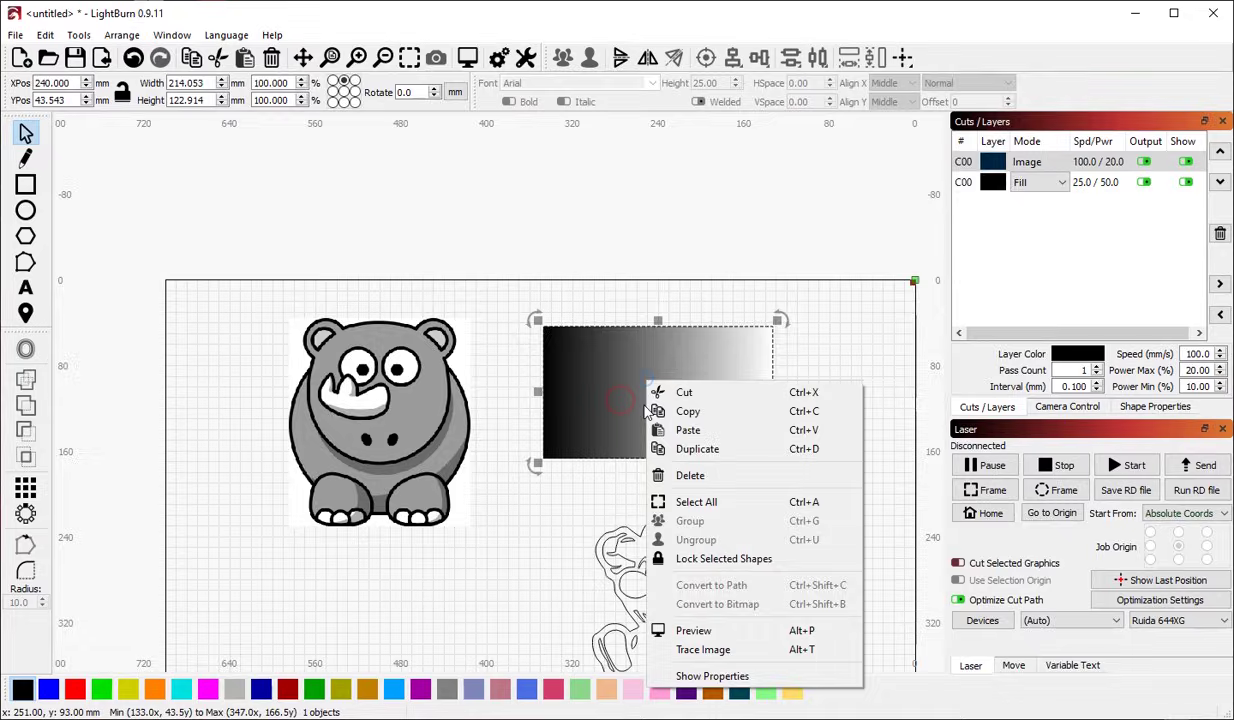
pyautogui.click(737, 649)
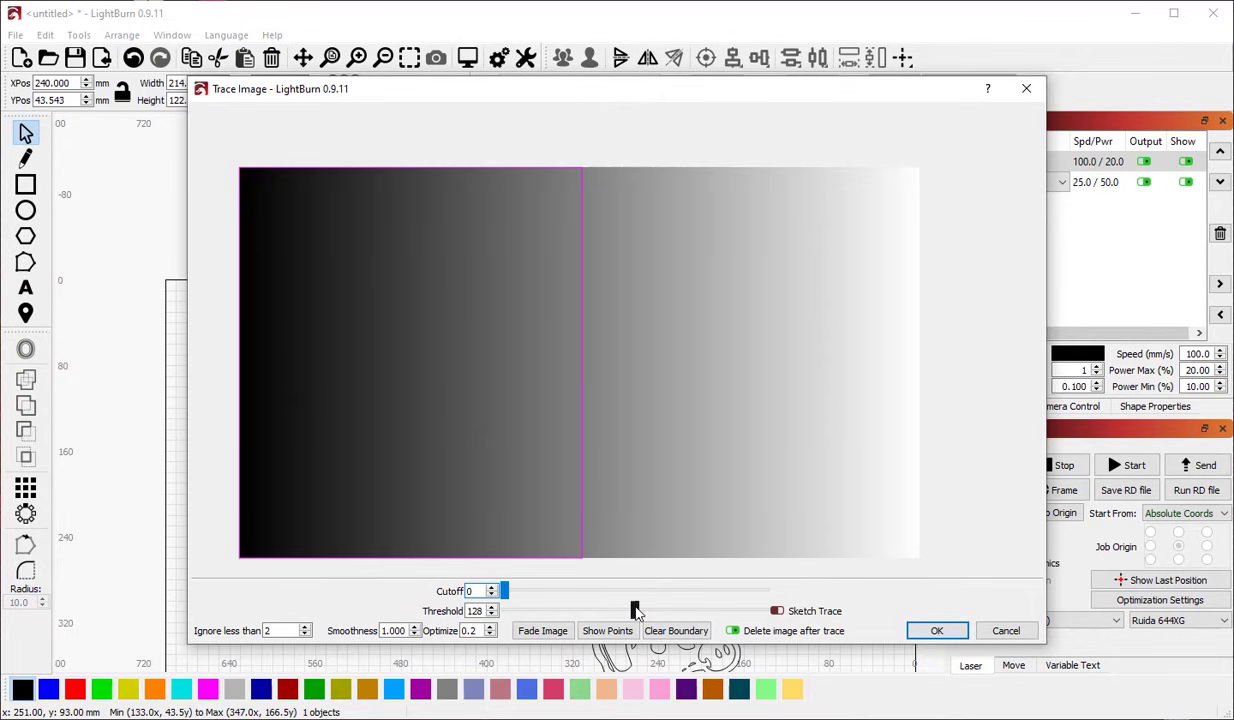
pyautogui.moveTo(634, 610); pyautogui.dragTo(708, 612)
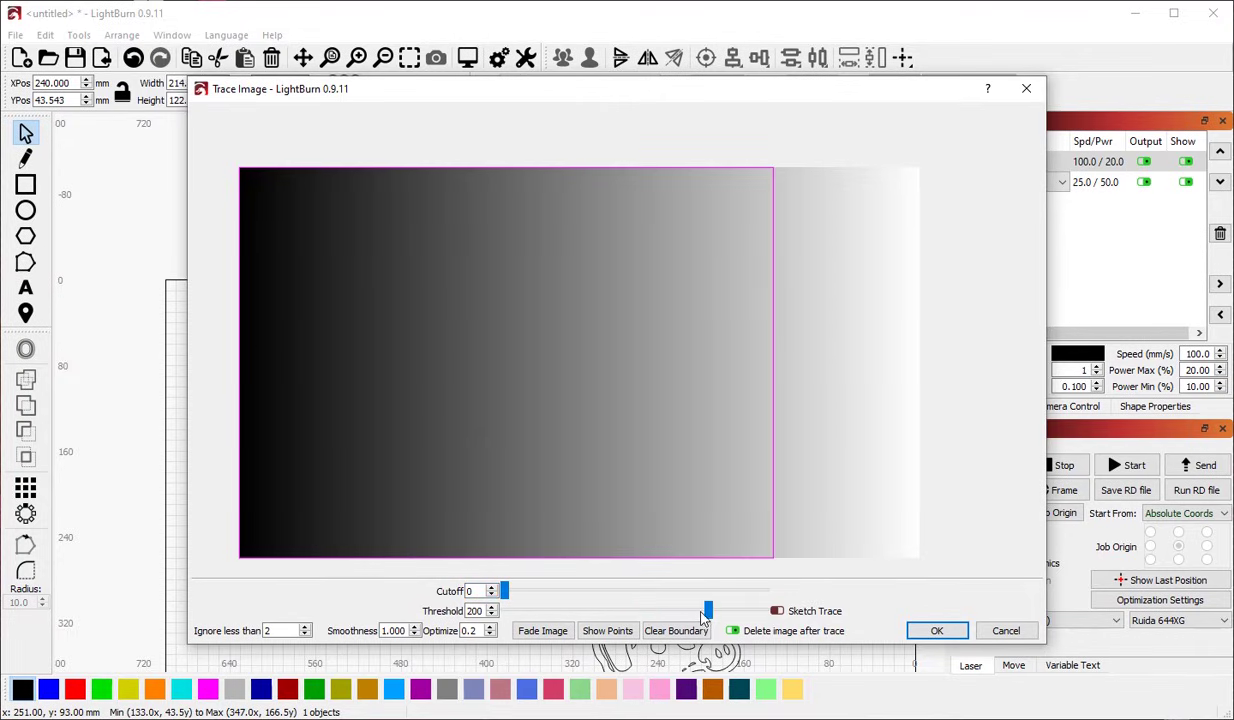
pyautogui.moveTo(504, 592)
pyautogui.mouseDown()
pyautogui.moveTo(647, 592)
pyautogui.moveTo(766, 612)
pyautogui.mouseUp()
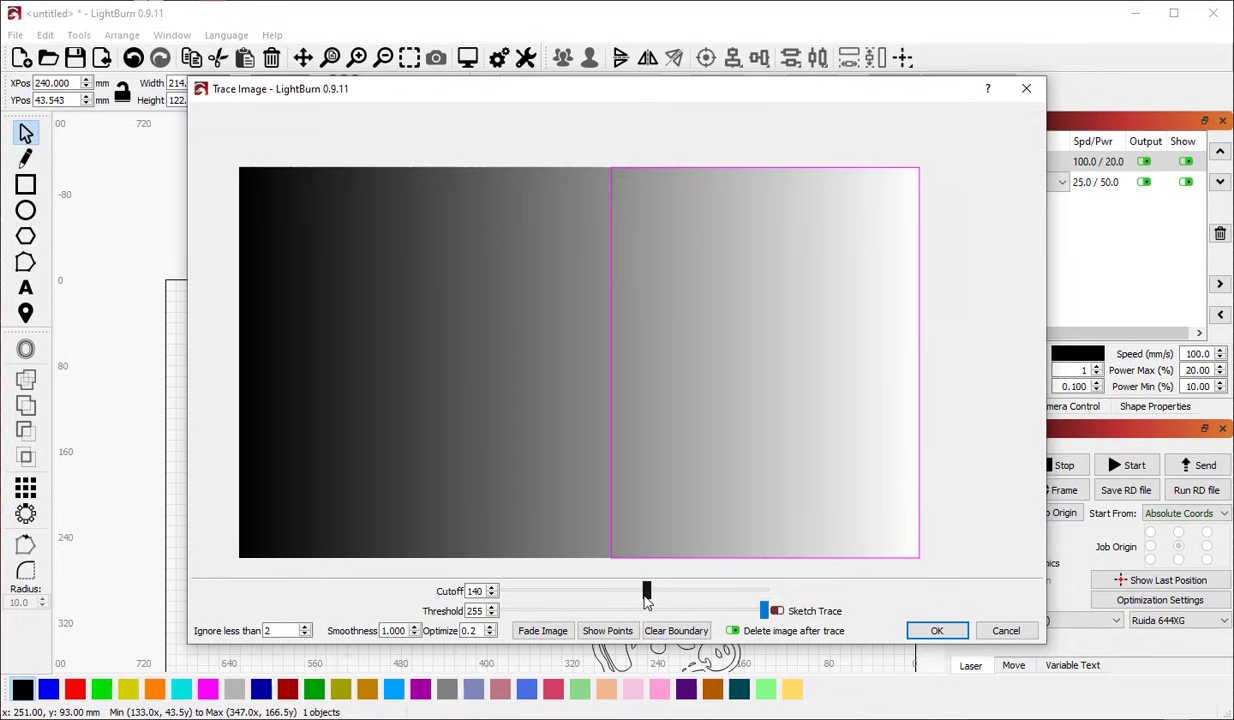
pyautogui.moveTo(645, 592); pyautogui.dragTo(627, 598)
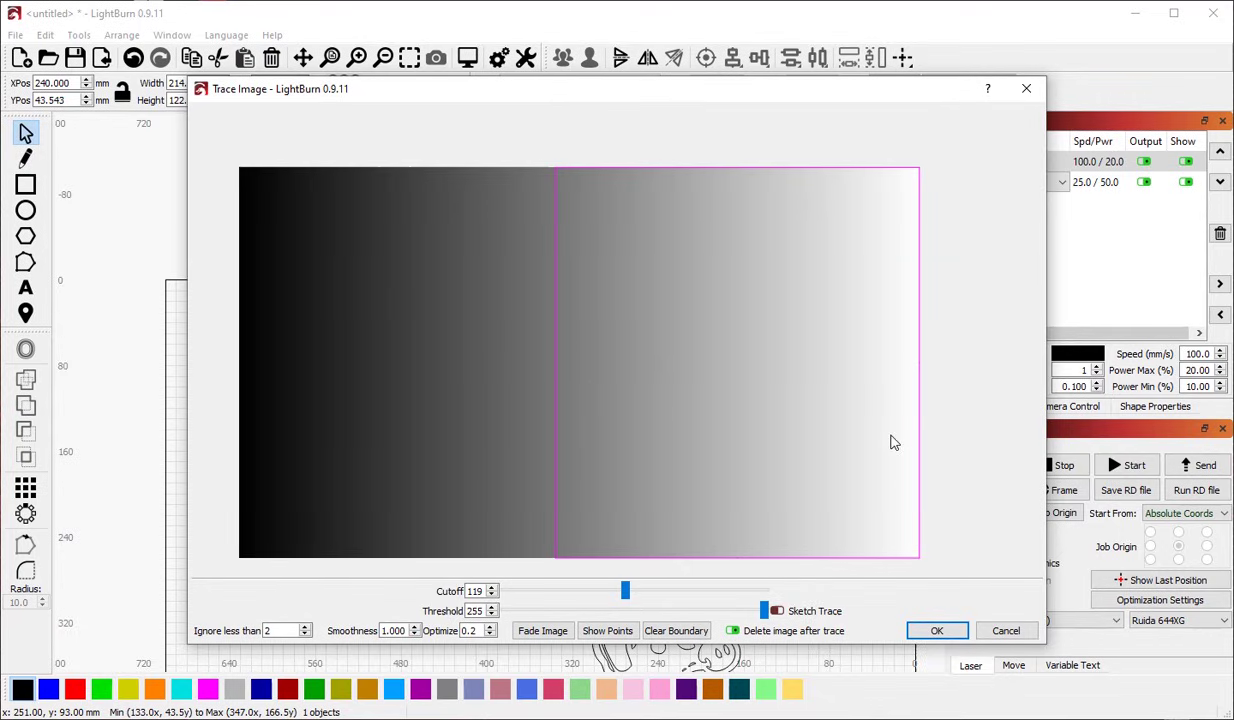
pyautogui.moveTo(764, 610)
pyautogui.mouseDown()
pyautogui.moveTo(660, 620)
pyautogui.moveTo(622, 589)
pyautogui.moveTo(595, 591)
pyautogui.mouseUp()
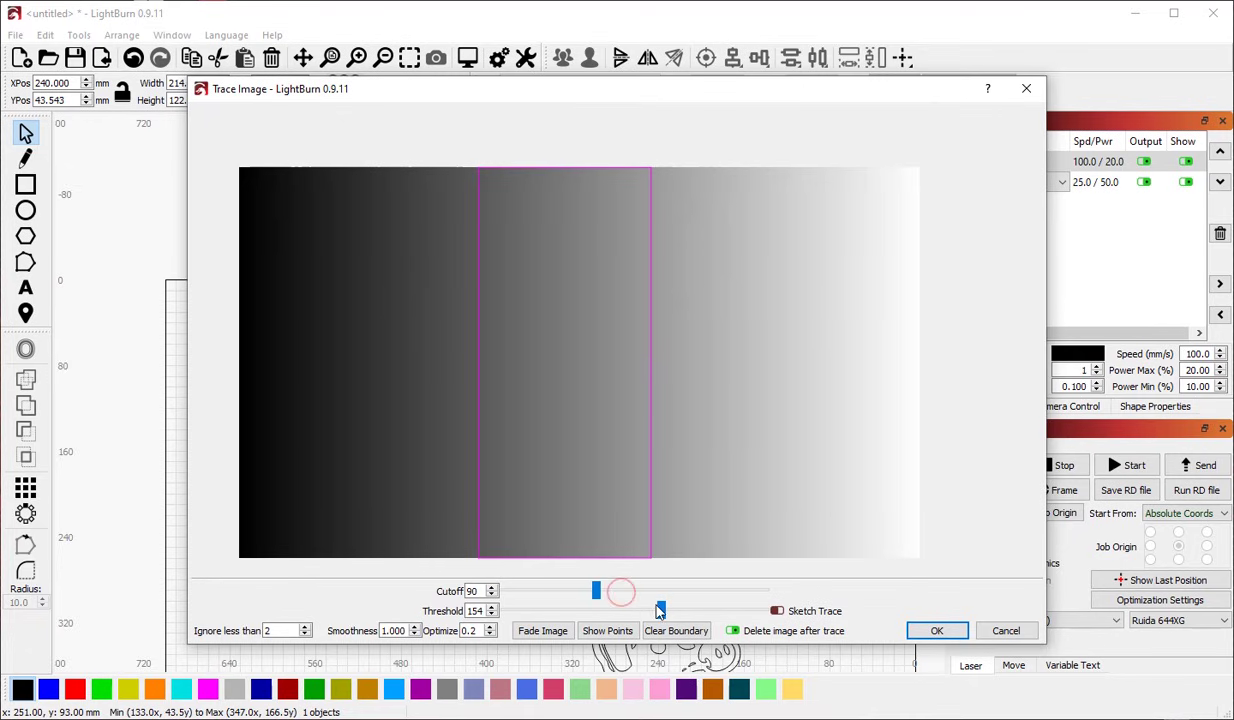
pyautogui.click(1006, 630)
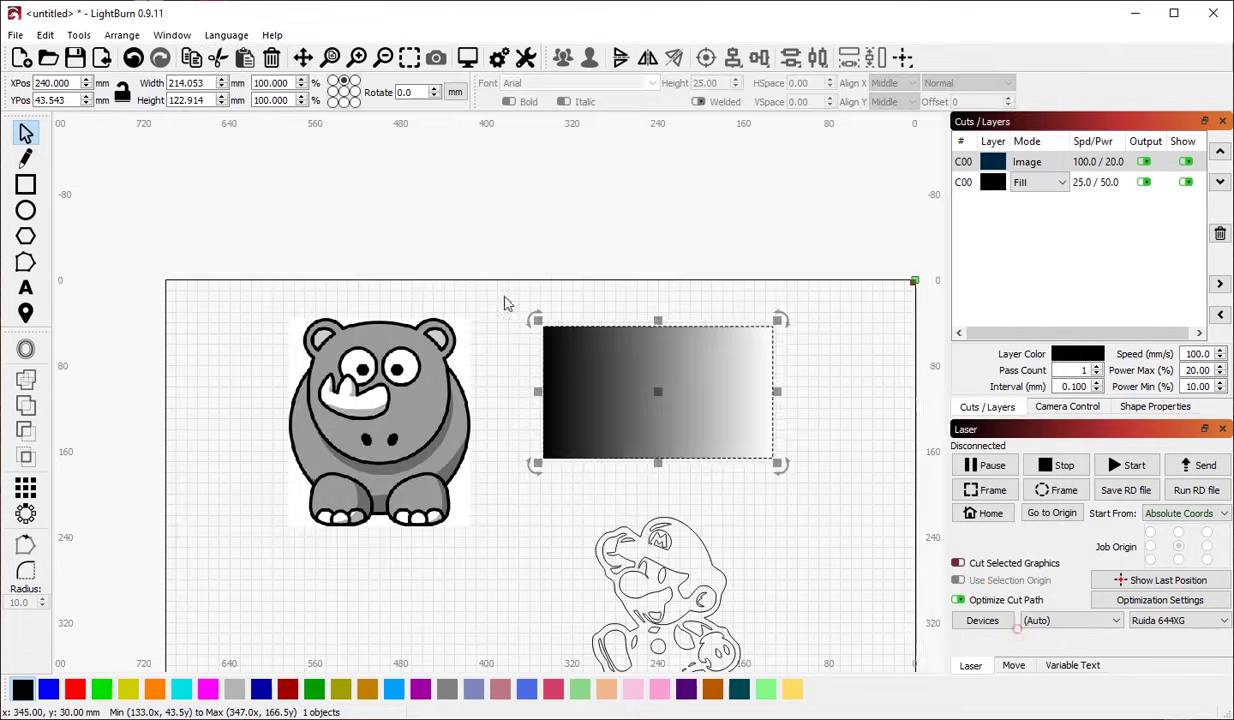
# Step: Deselect the gradient and start Trace Image on the rhino picture
pyautogui.click(206, 363)
pyautogui.scroll(3, 362, 394)
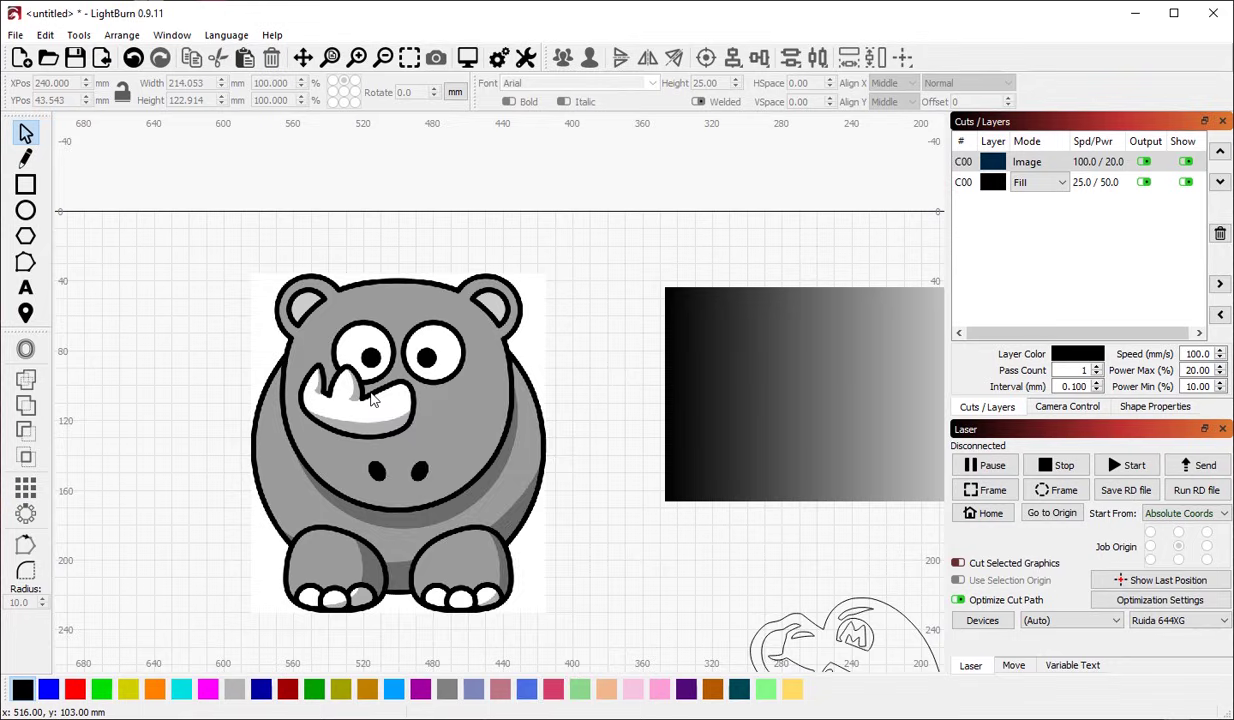
pyautogui.rightClick(372, 398)
pyautogui.click(410, 656)
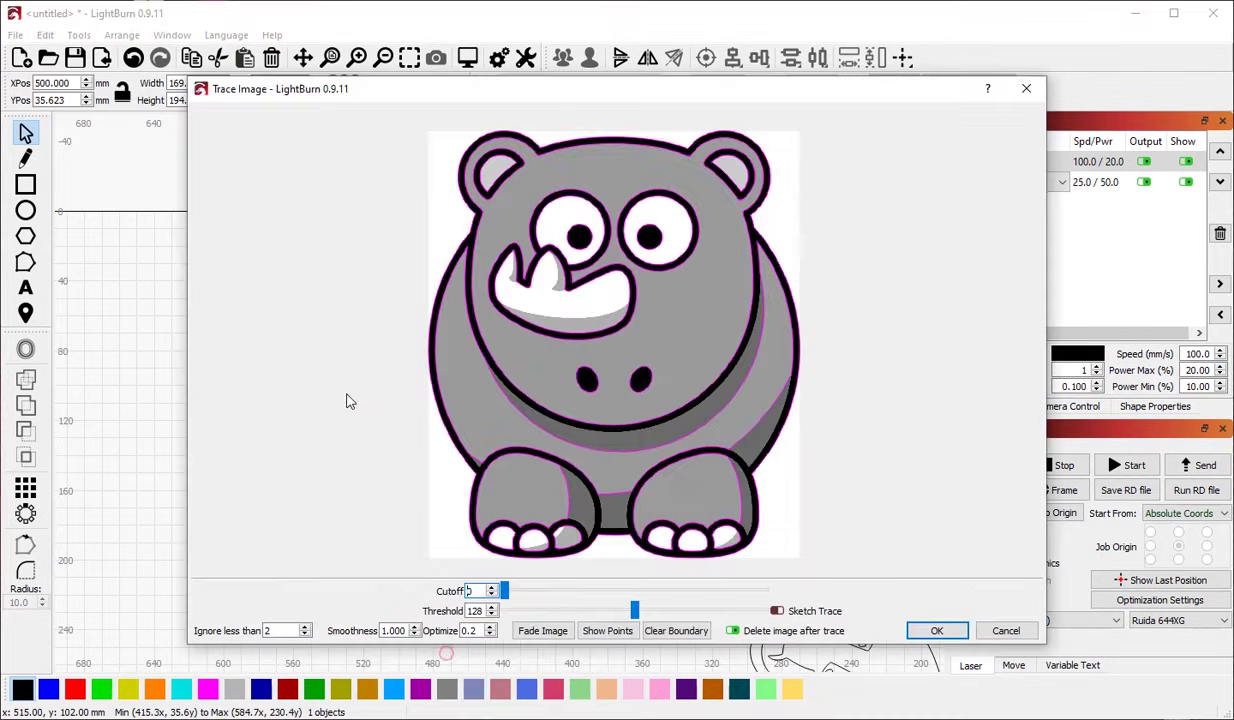
# Step: Raise the trace Threshold to 143 and fade the rhino image behind the outlines
pyautogui.scroll(6, 628, 509)
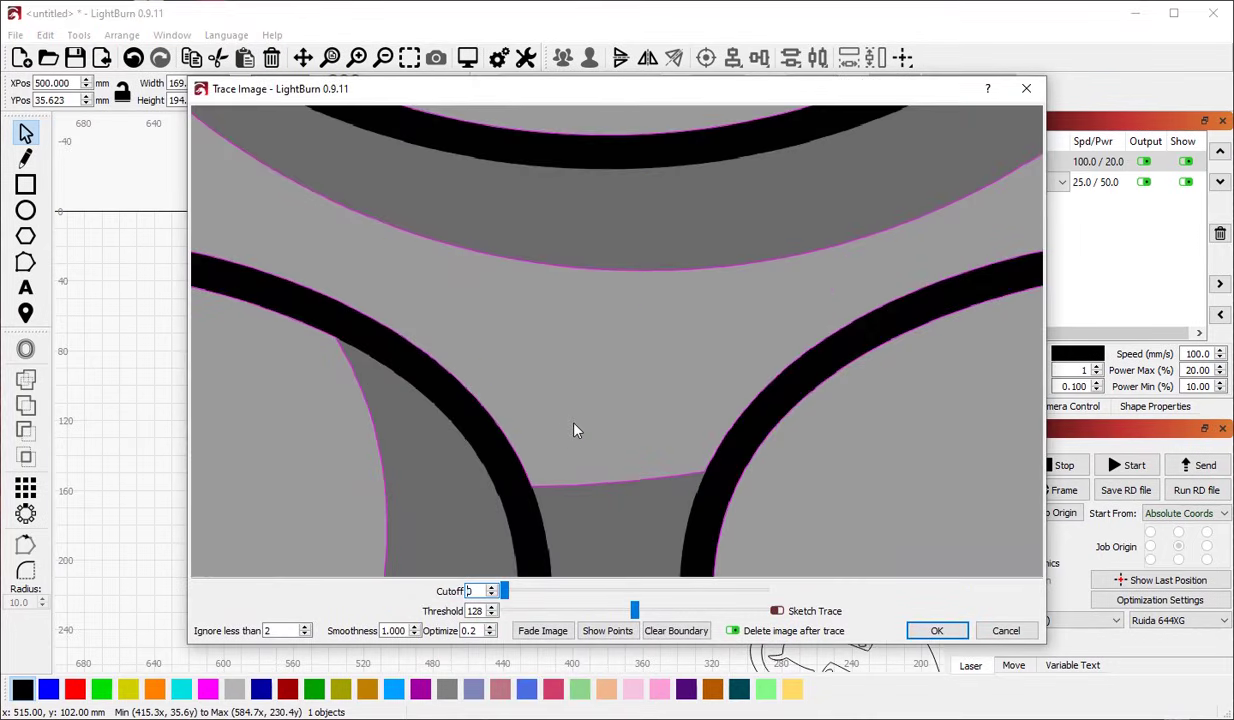
pyautogui.scroll(-3, 572, 342)
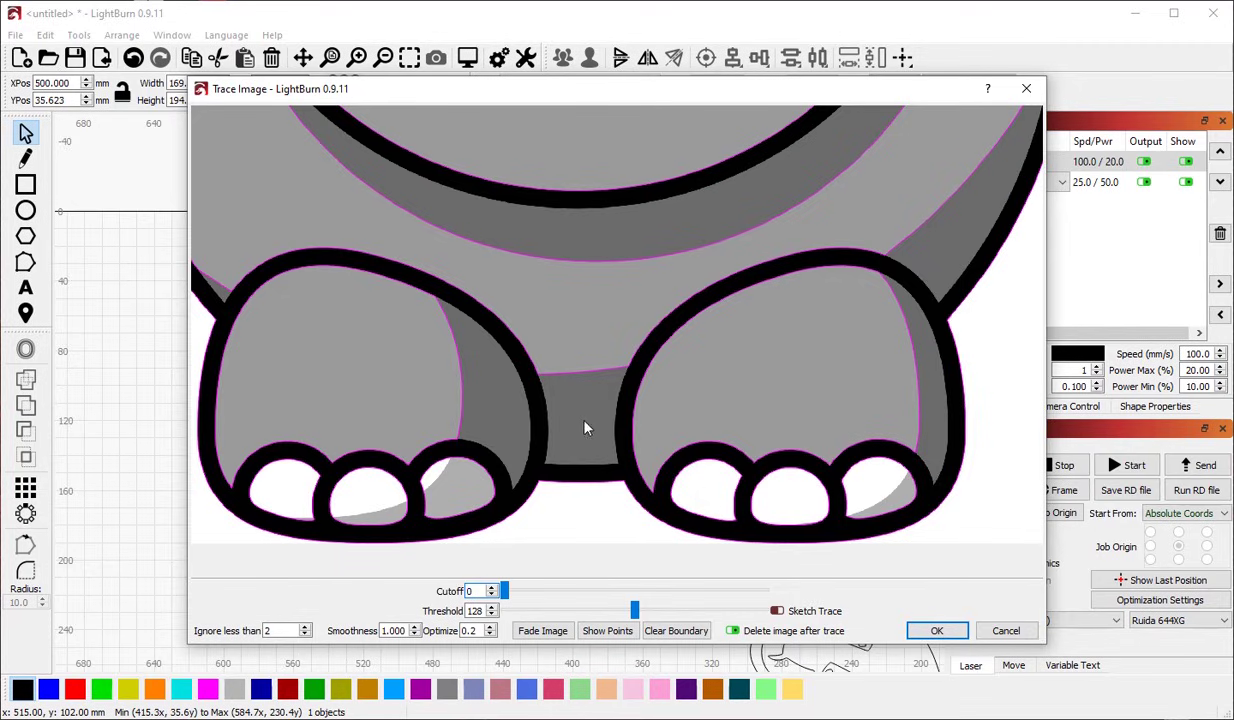
pyautogui.scroll(-2, 558, 537)
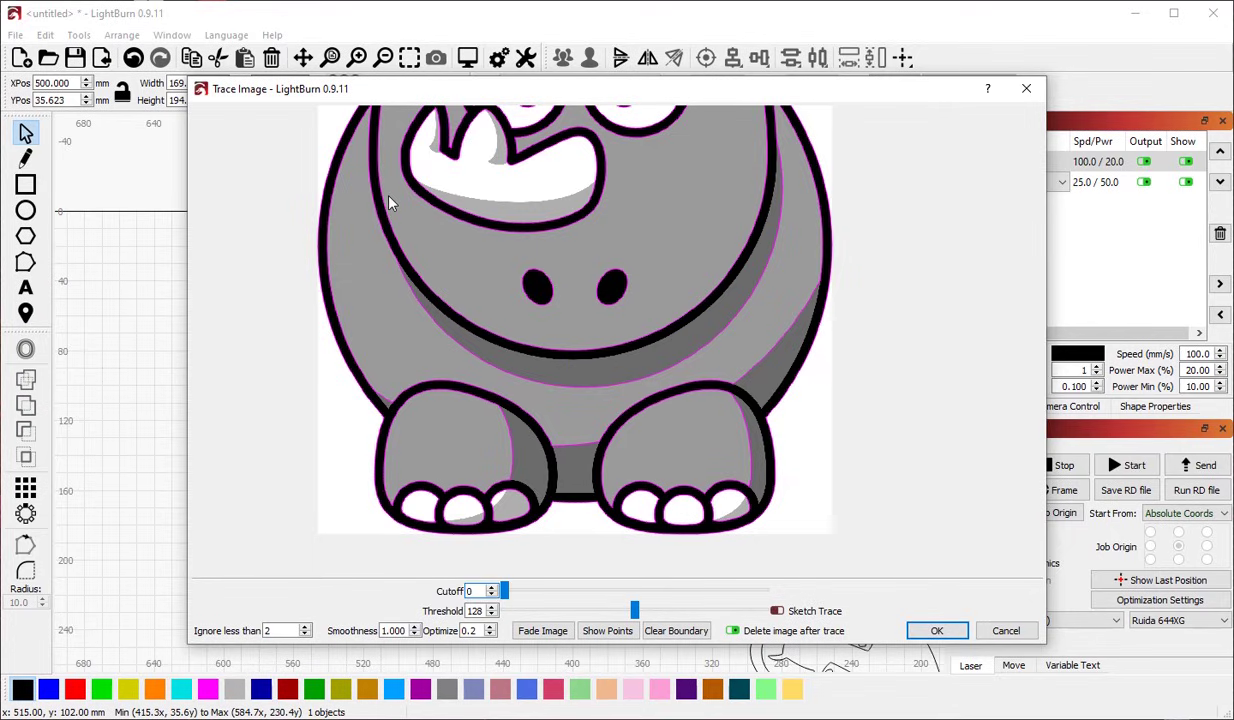
pyautogui.scroll(-2, 437, 355)
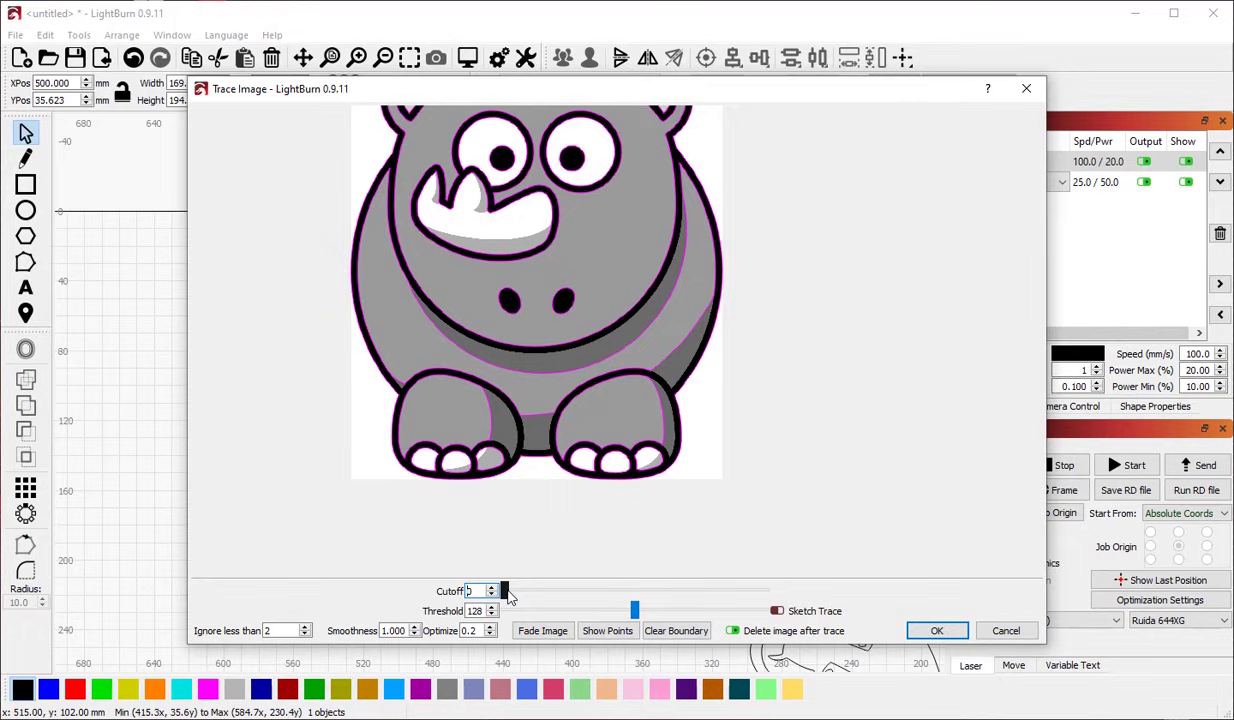
pyautogui.scroll(2, 603, 418)
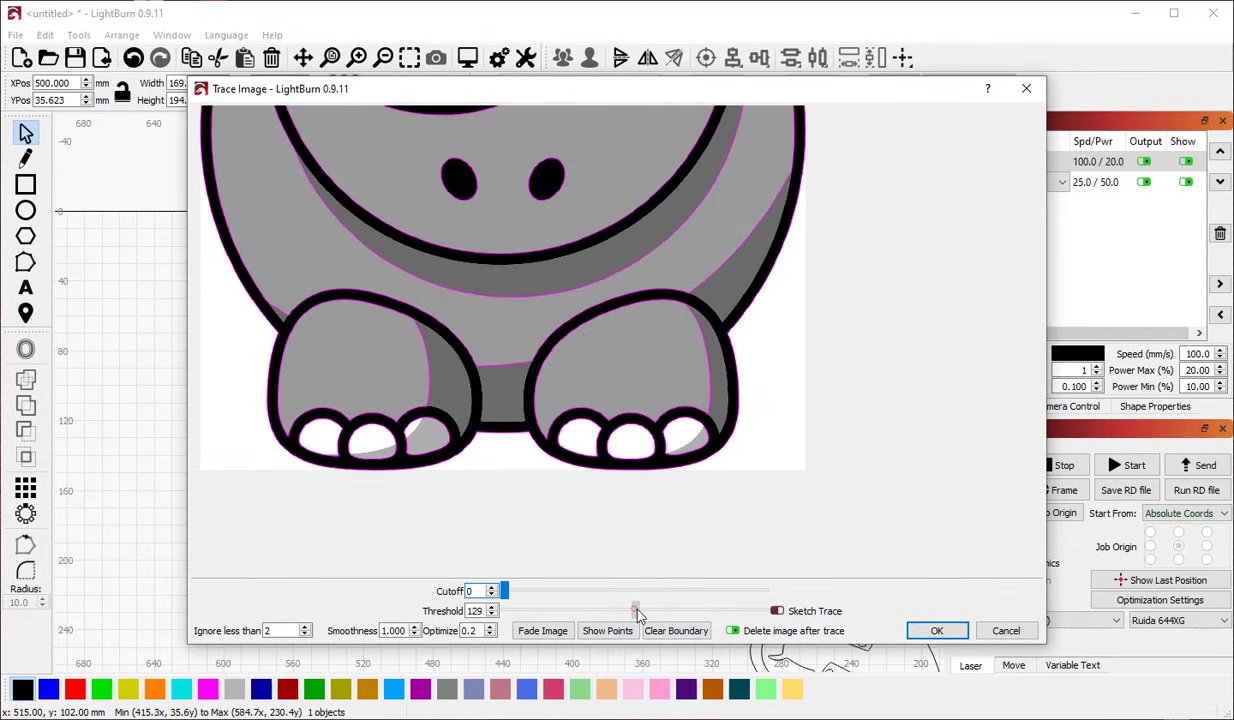
pyautogui.moveTo(633, 611)
pyautogui.mouseDown()
pyautogui.moveTo(610, 612)
pyautogui.moveTo(650, 611)
pyautogui.mouseUp()
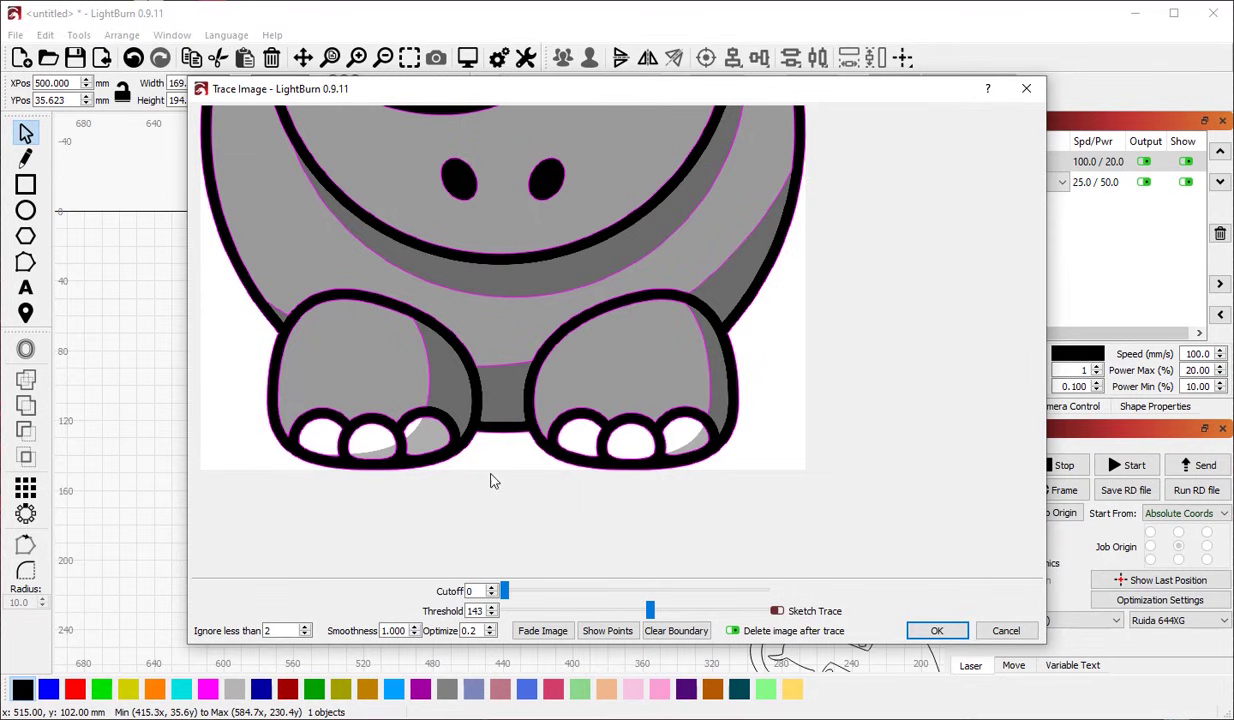
pyautogui.click(543, 630)
# Step: Adjust the rhino Threshold through 137, 114 and 103, toggling Fade Image, ending at 121
pyautogui.scroll(-1, 515, 470)
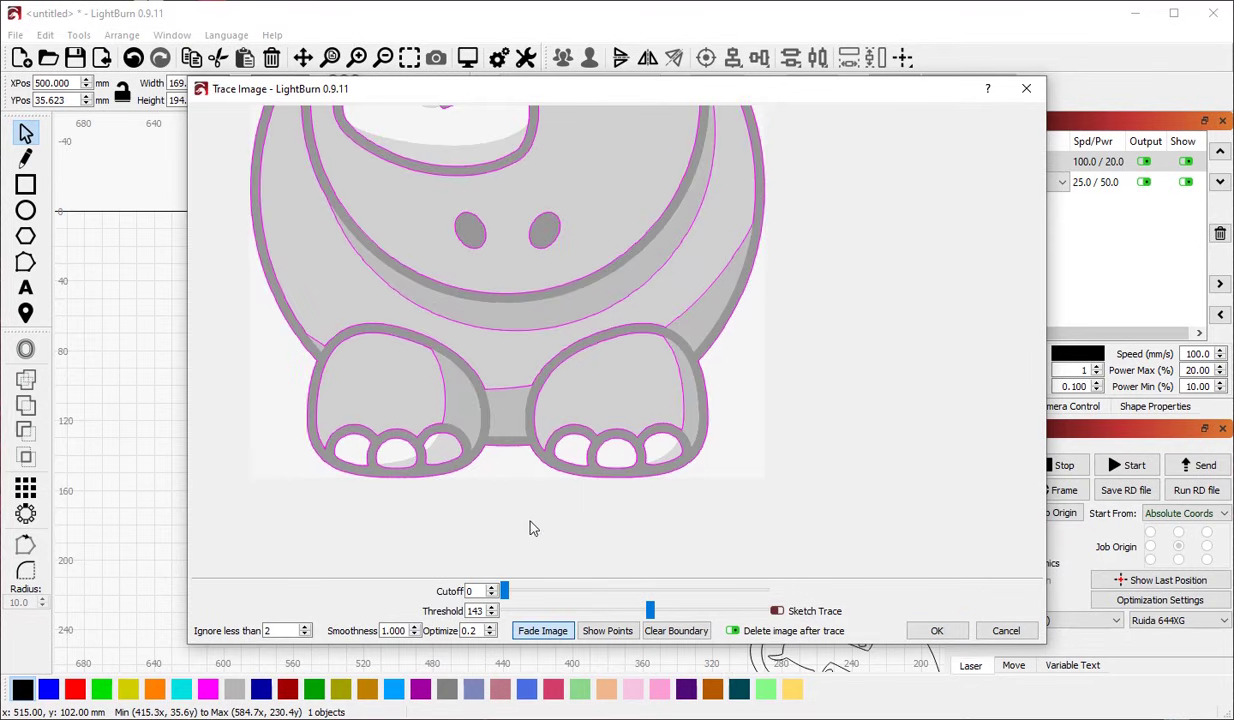
pyautogui.scroll(4, 504, 454)
pyautogui.scroll(-3, 515, 360)
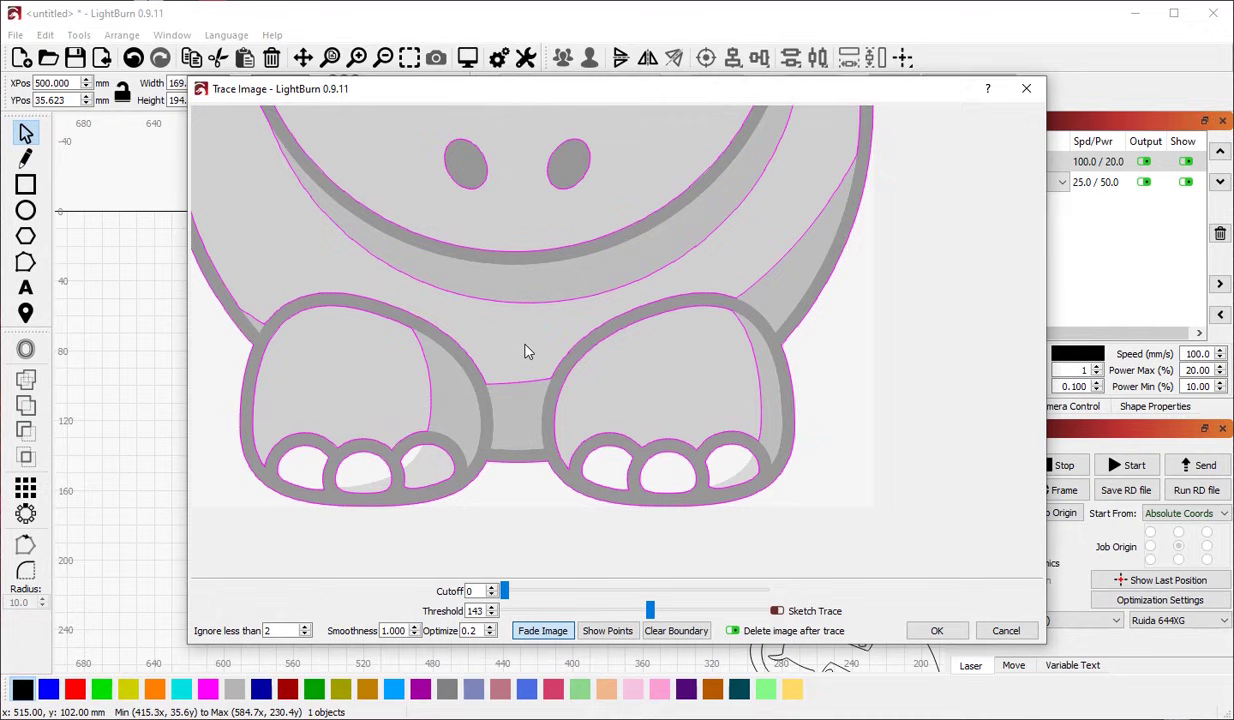
pyautogui.scroll(-1, 588, 455)
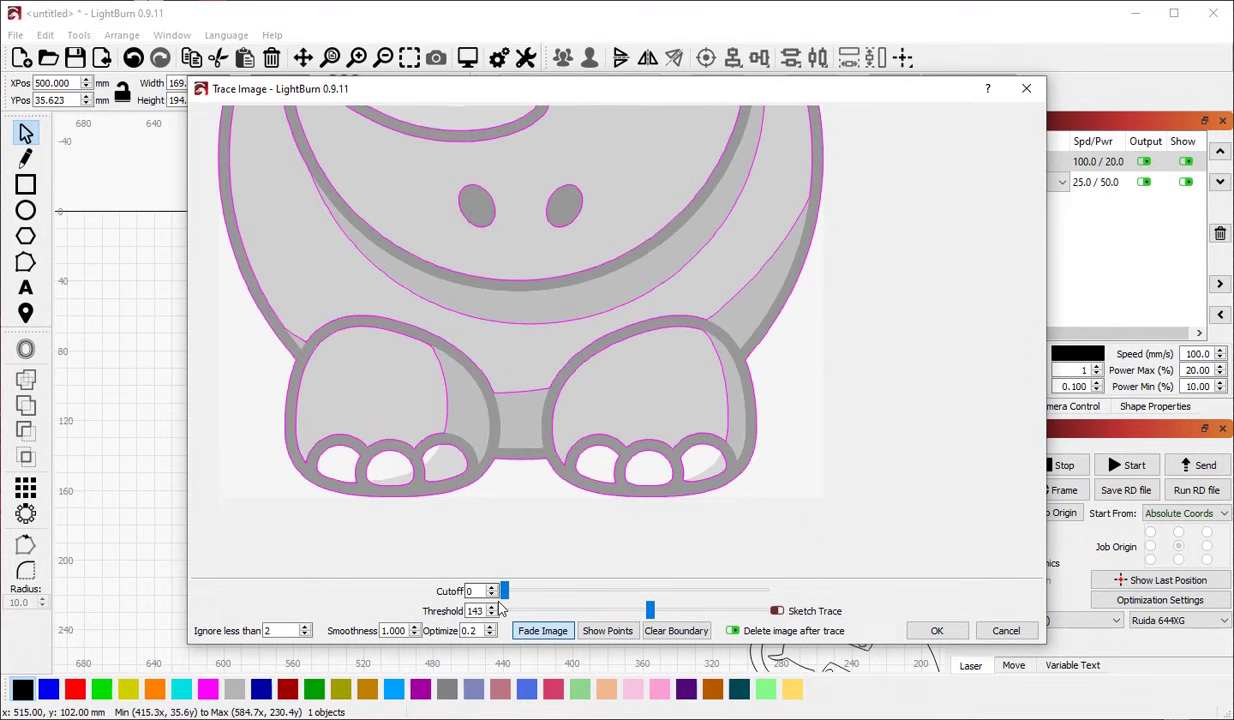
pyautogui.moveTo(652, 617)
pyautogui.mouseDown()
pyautogui.moveTo(587, 611)
pyautogui.moveTo(628, 617)
pyautogui.moveTo(608, 611)
pyautogui.mouseUp()
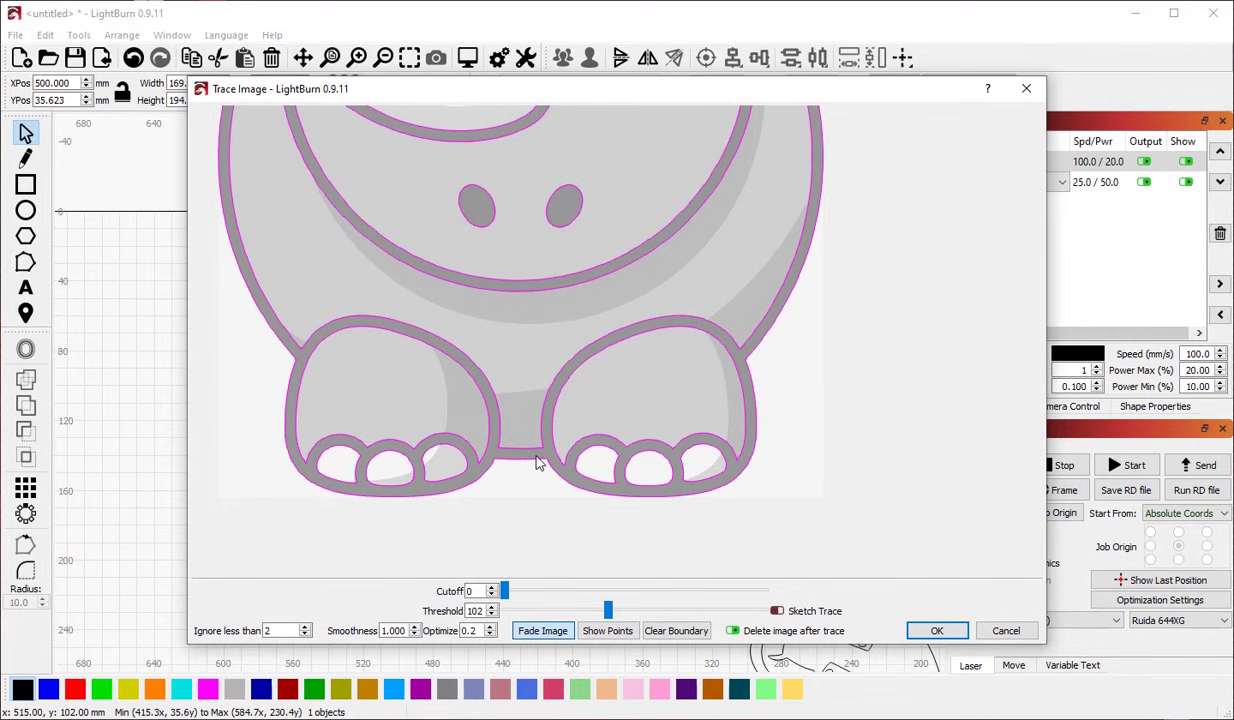
pyautogui.moveTo(608, 611); pyautogui.dragTo(620, 611)
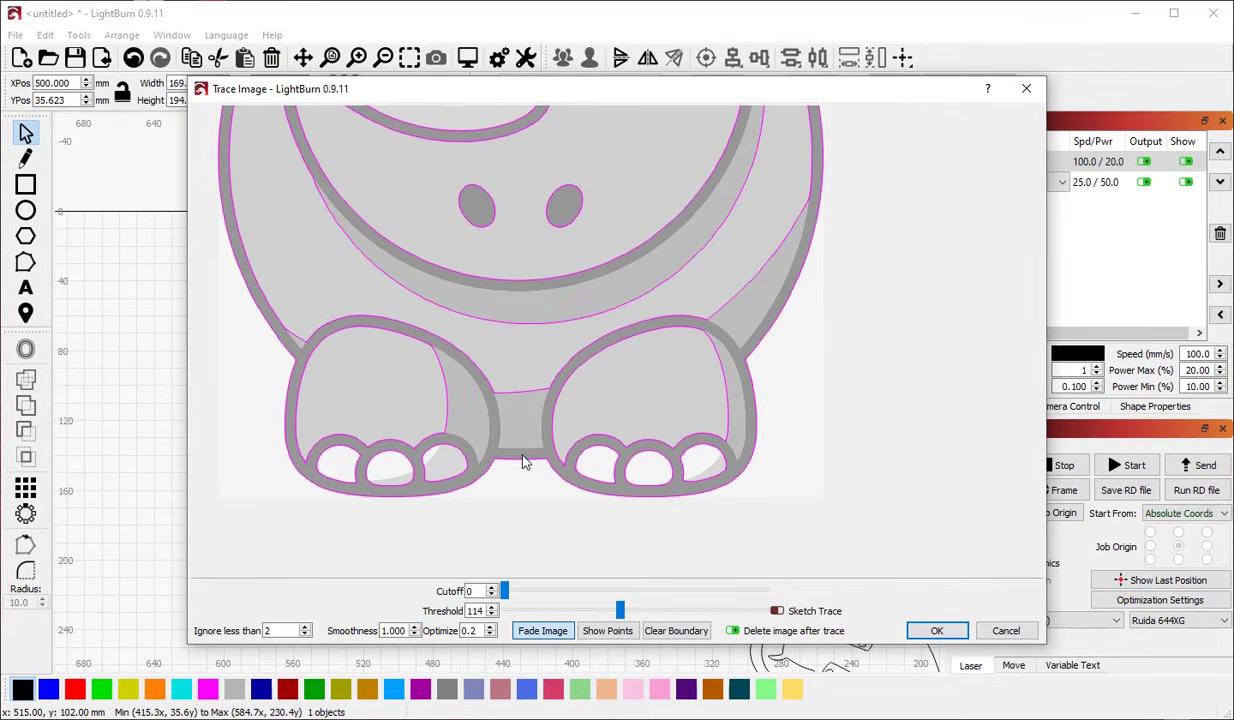
pyautogui.click(538, 629)
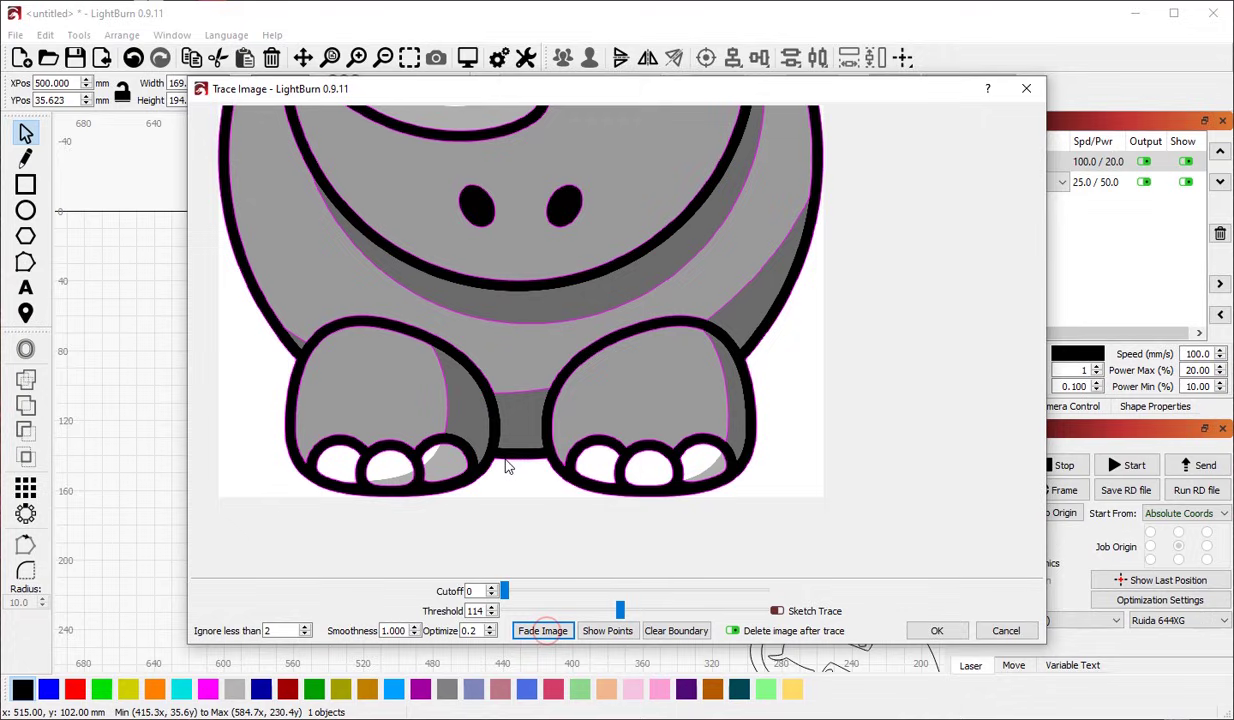
pyautogui.click(542, 630)
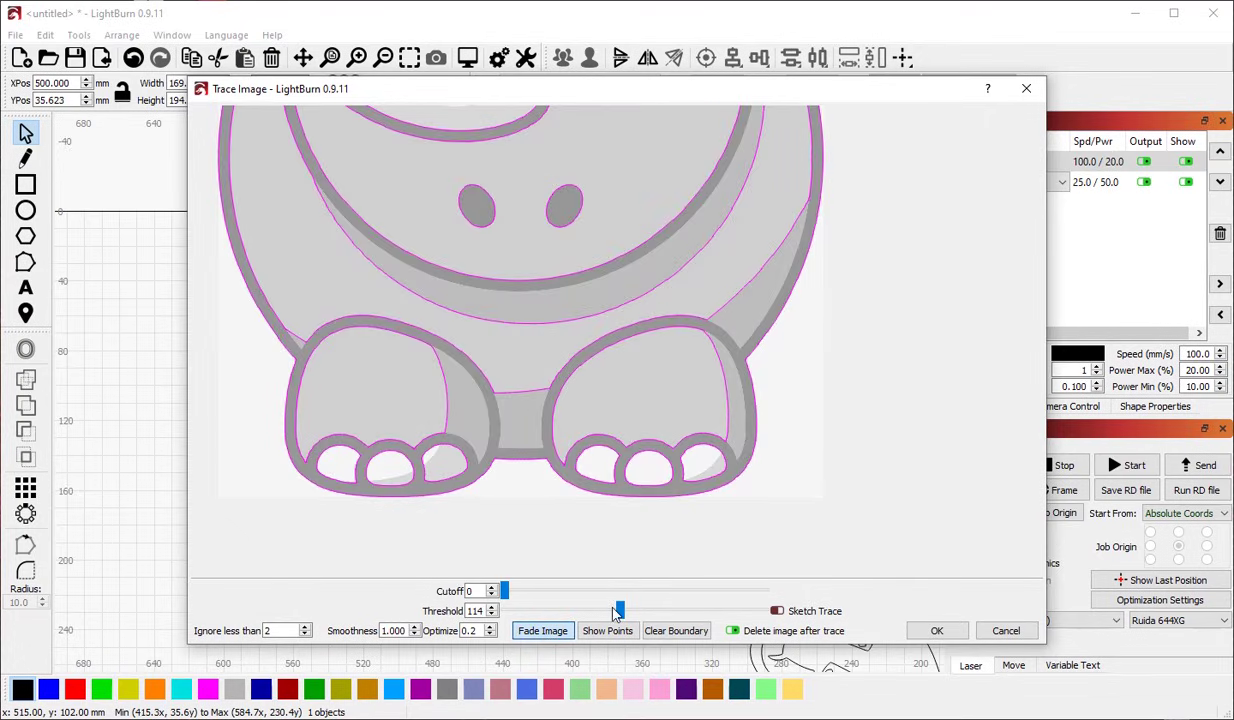
pyautogui.moveTo(620, 609)
pyautogui.mouseDown()
pyautogui.moveTo(606, 617)
pyautogui.moveTo(628, 611)
pyautogui.mouseUp()
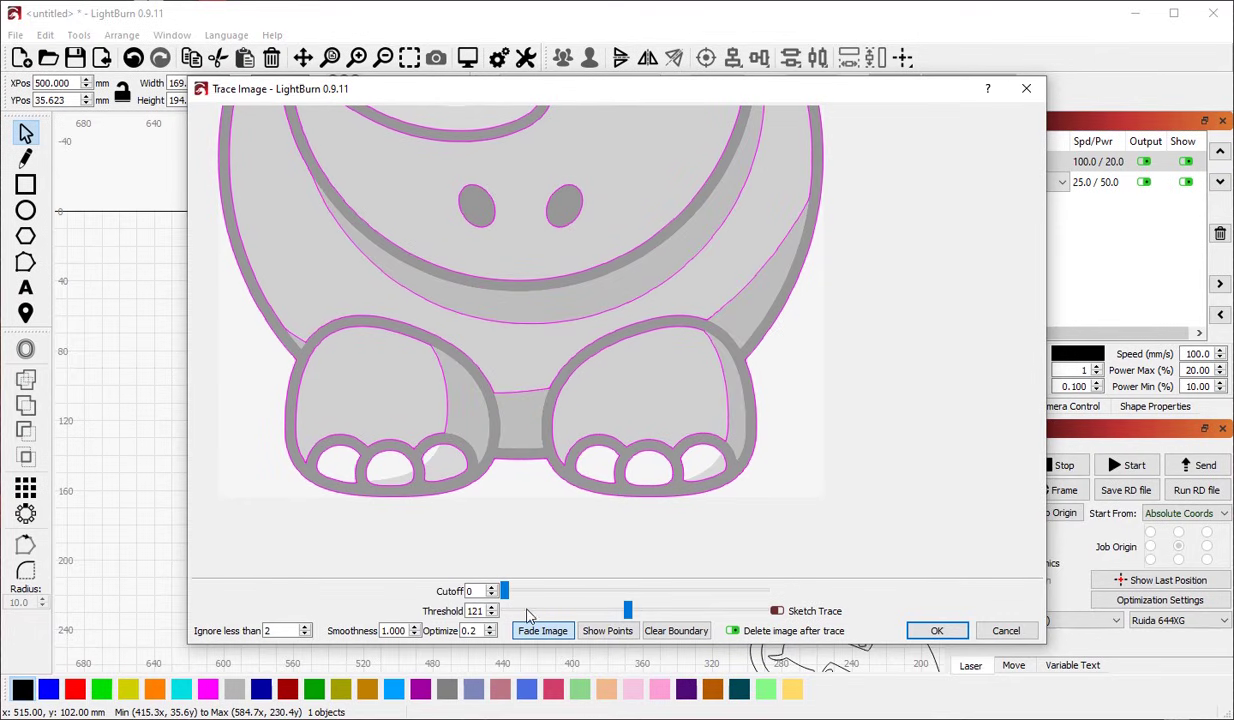
pyautogui.moveTo(504, 590); pyautogui.dragTo(579, 592)
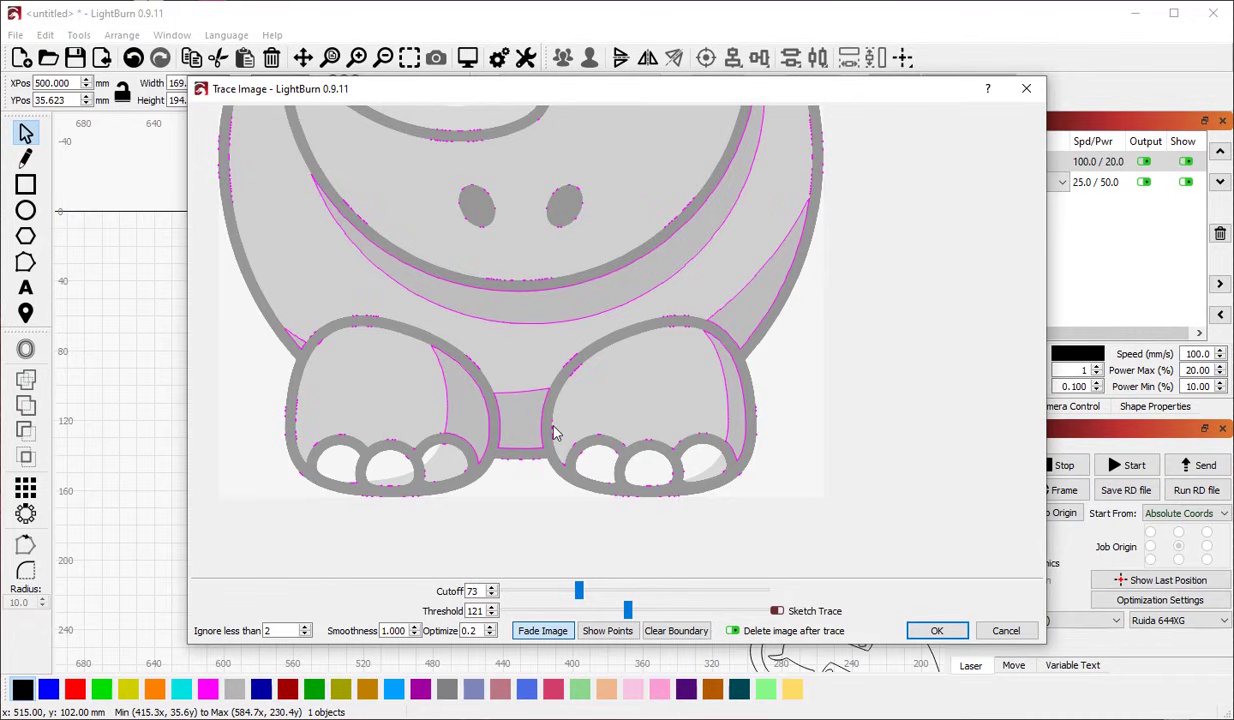
# Step: Turn off Fade Image and zoom the trace preview to check the rhino's edges
pyautogui.scroll(4, 410, 360)
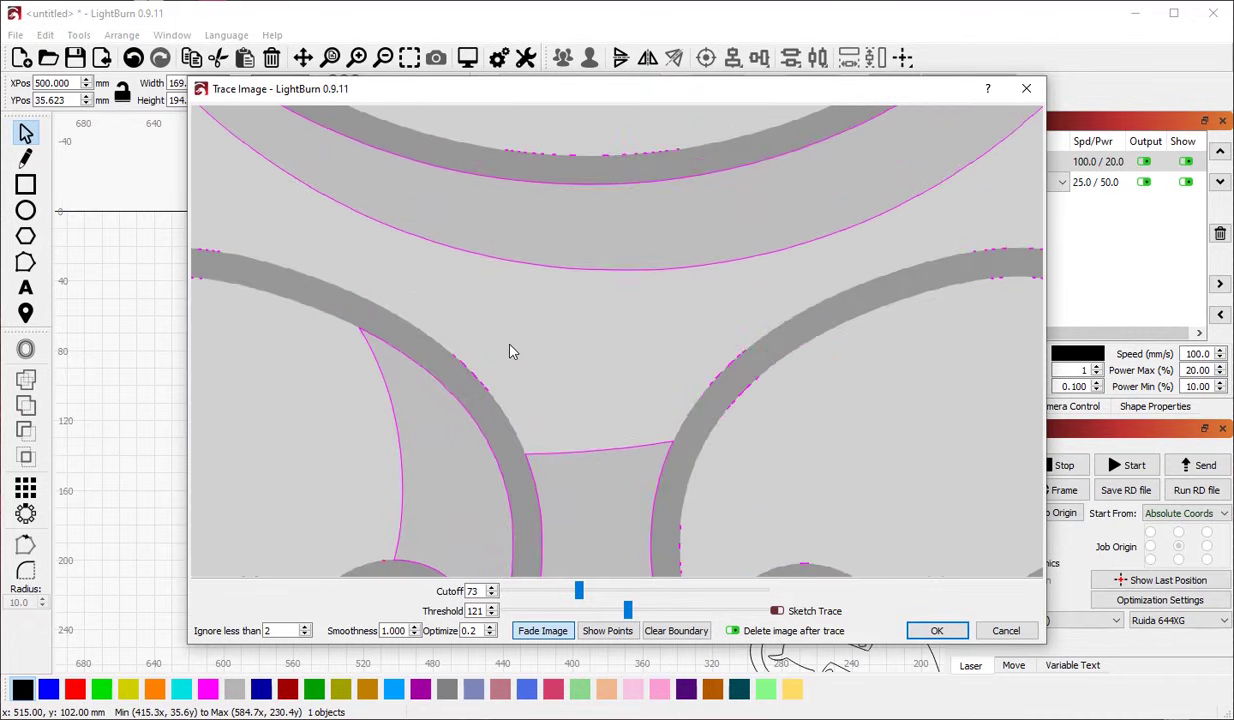
pyautogui.scroll(3, 476, 320)
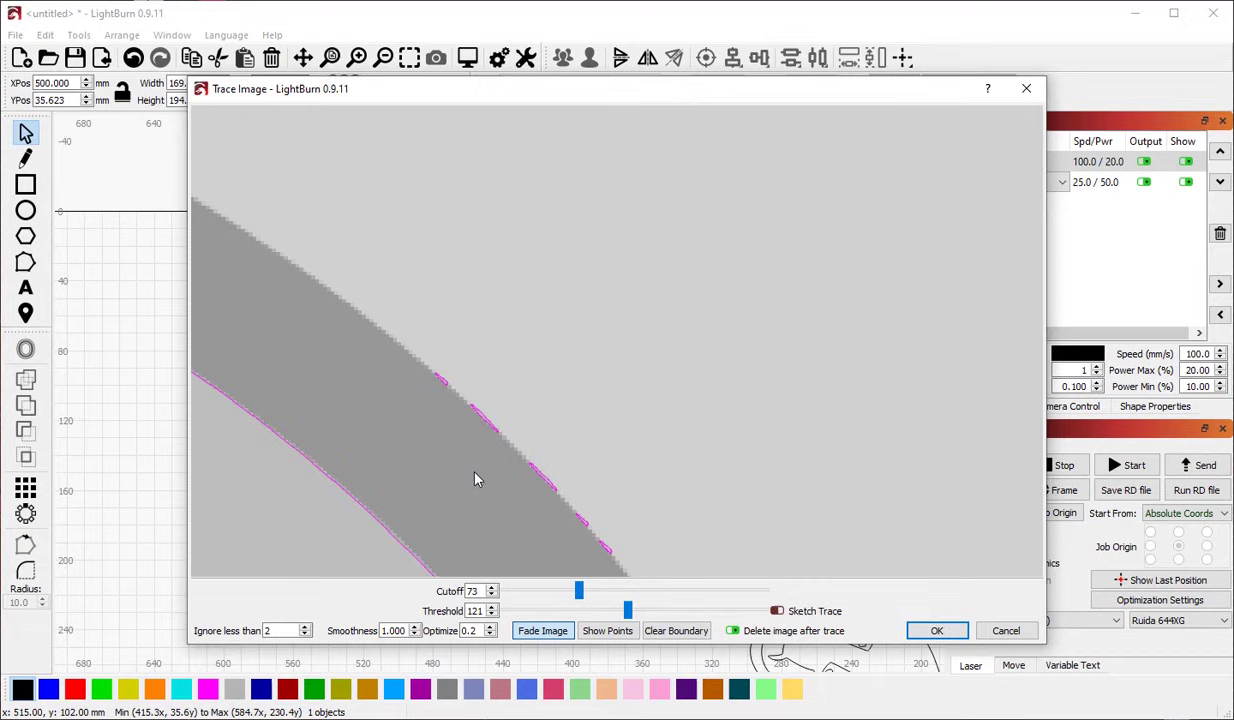
pyautogui.click(540, 631)
pyautogui.scroll(2, 455, 393)
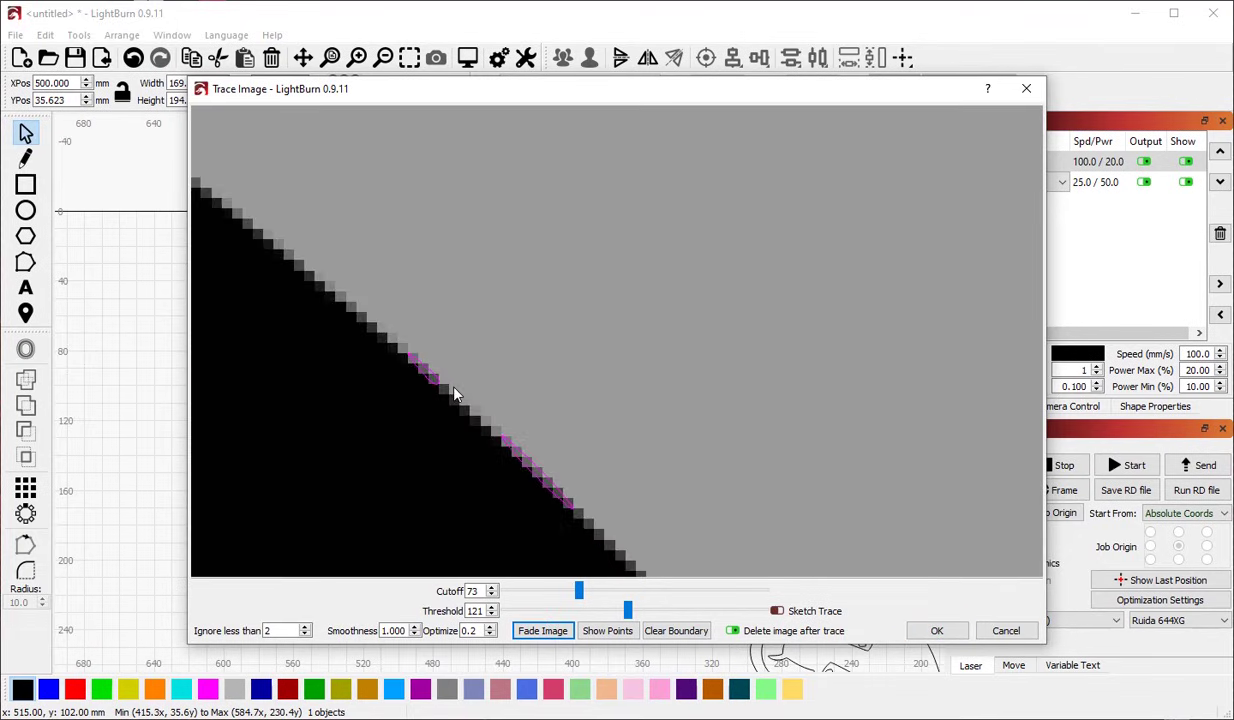
pyautogui.scroll(3, 413, 352)
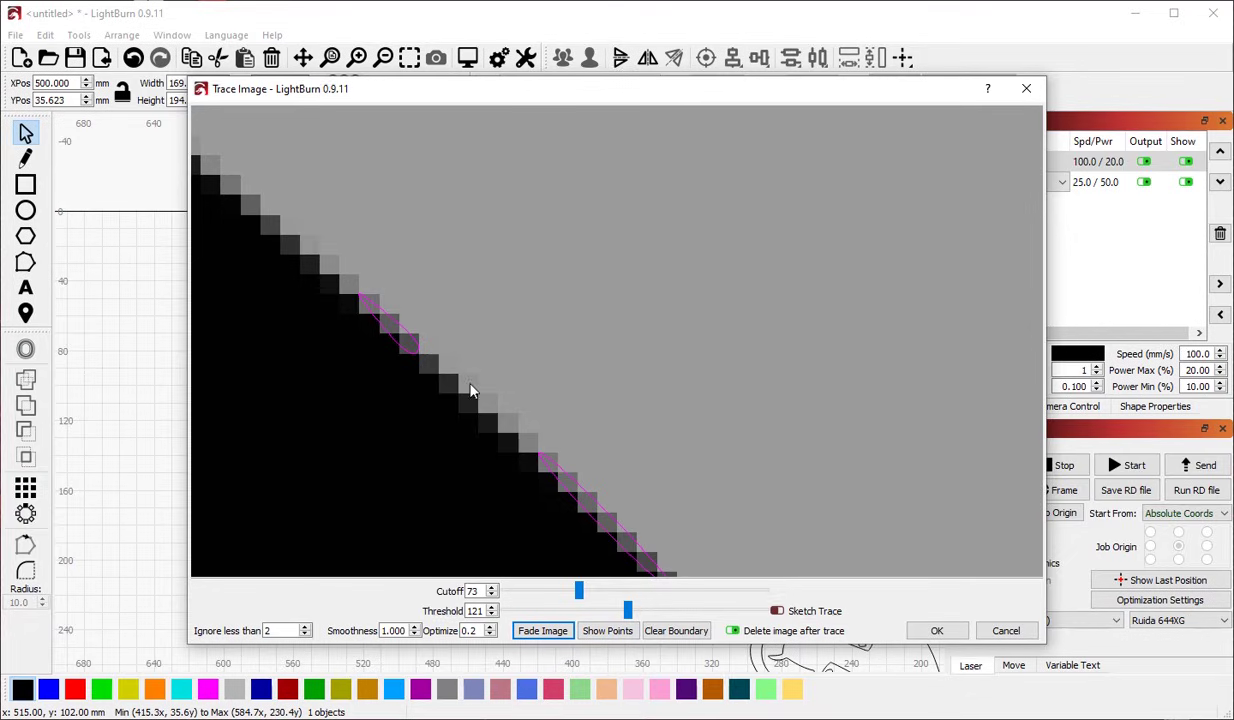
pyautogui.scroll(-2, 471, 391)
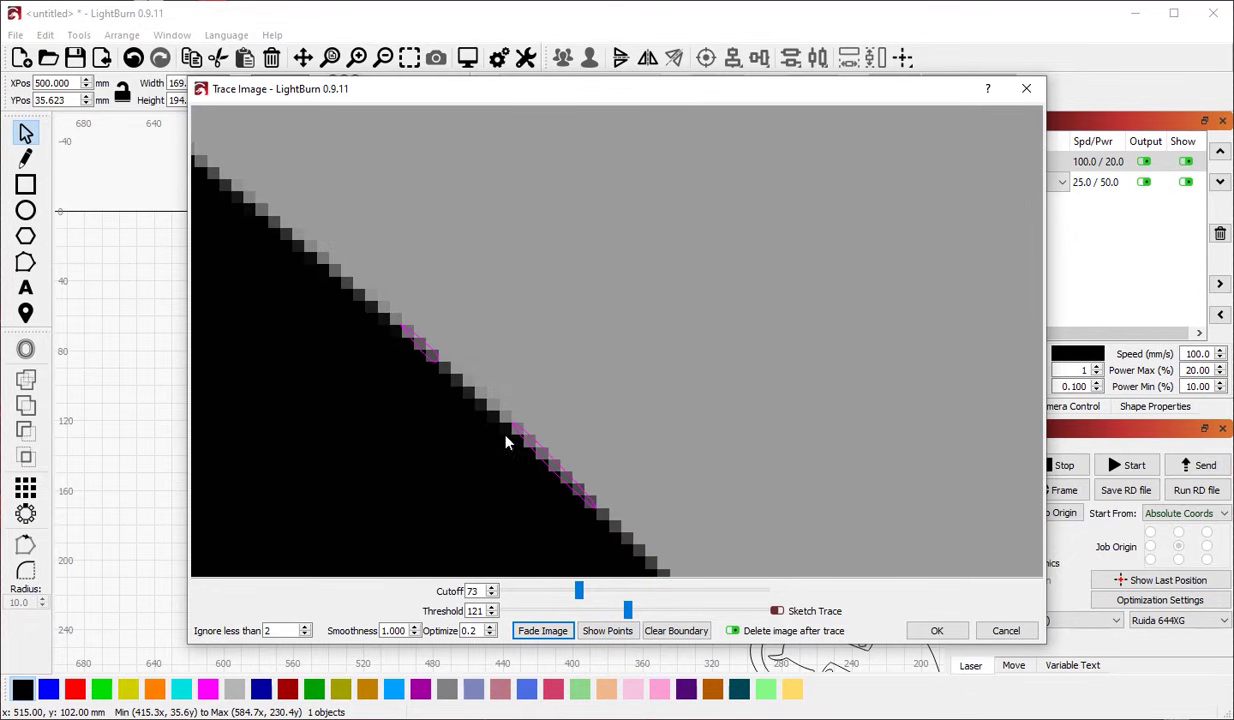
pyautogui.scroll(-6, 543, 460)
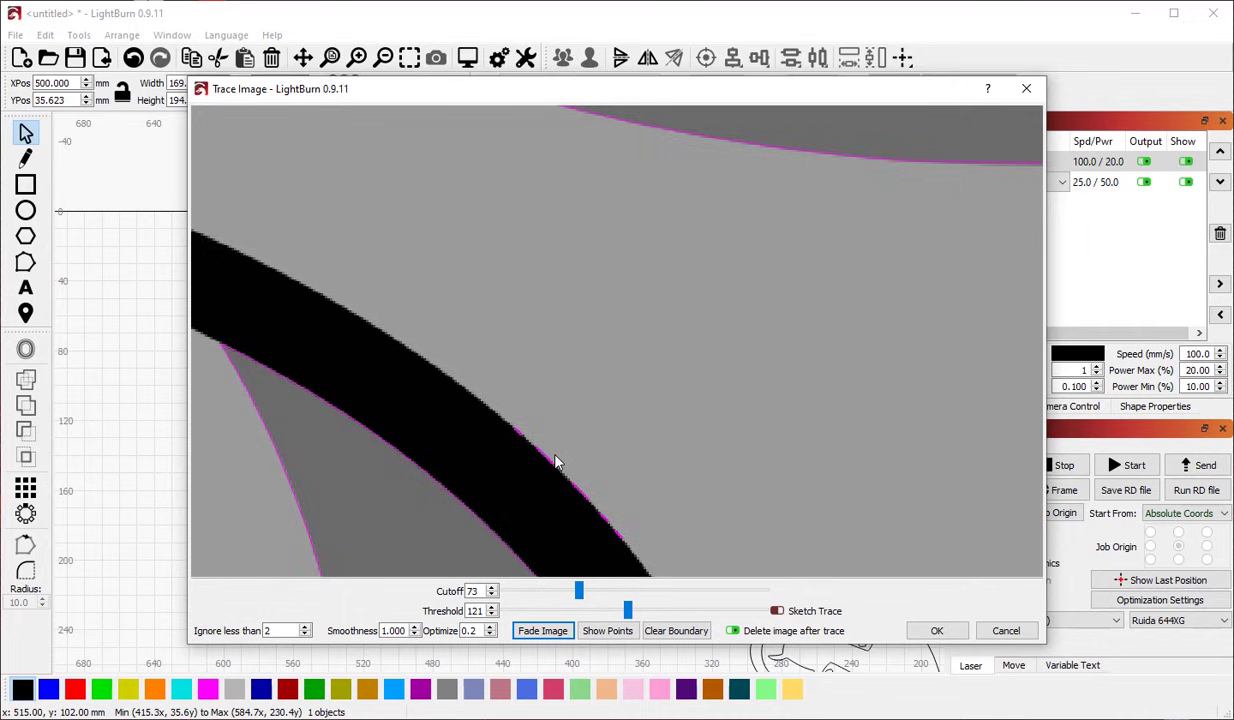
pyautogui.scroll(-5, 562, 463)
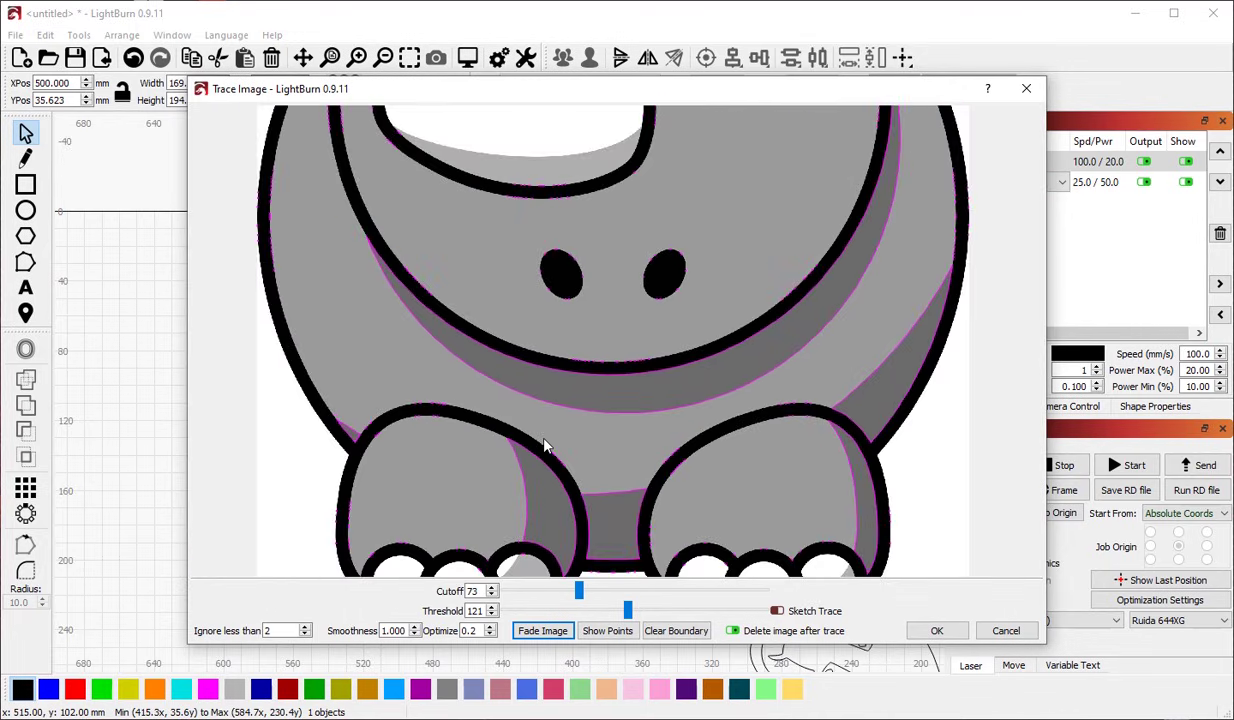
pyautogui.scroll(4, 540, 172)
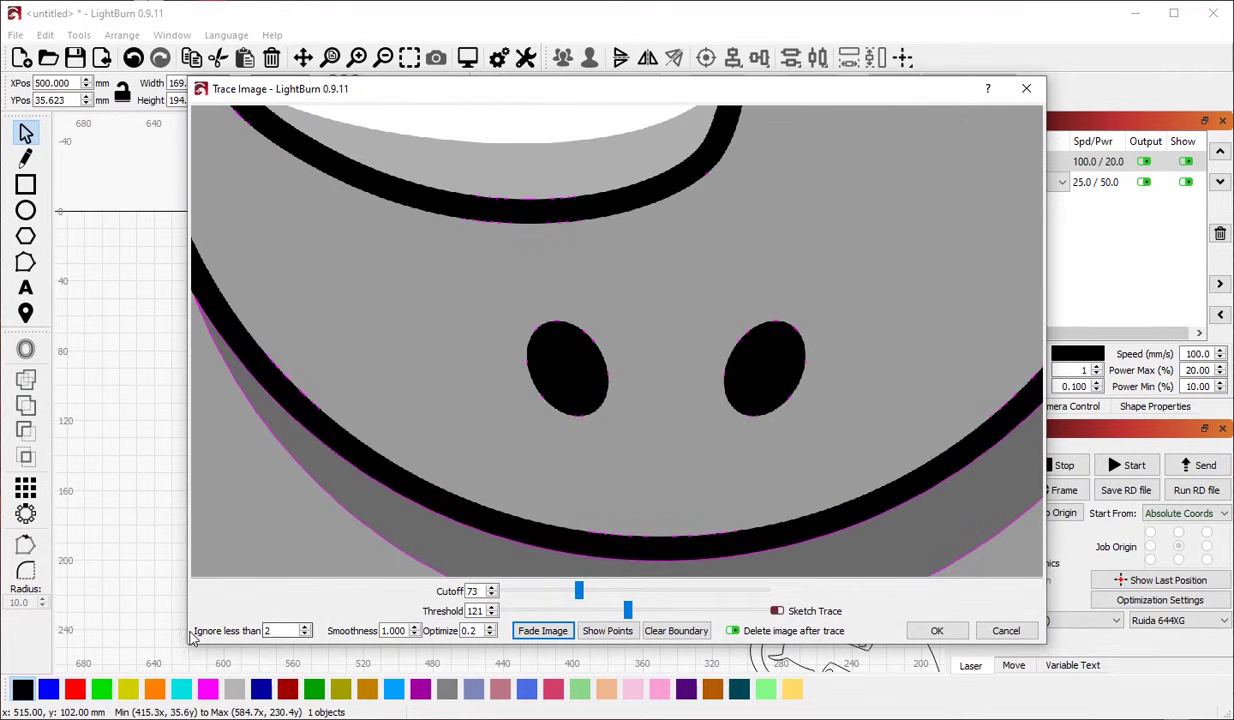
pyautogui.click(277, 631)
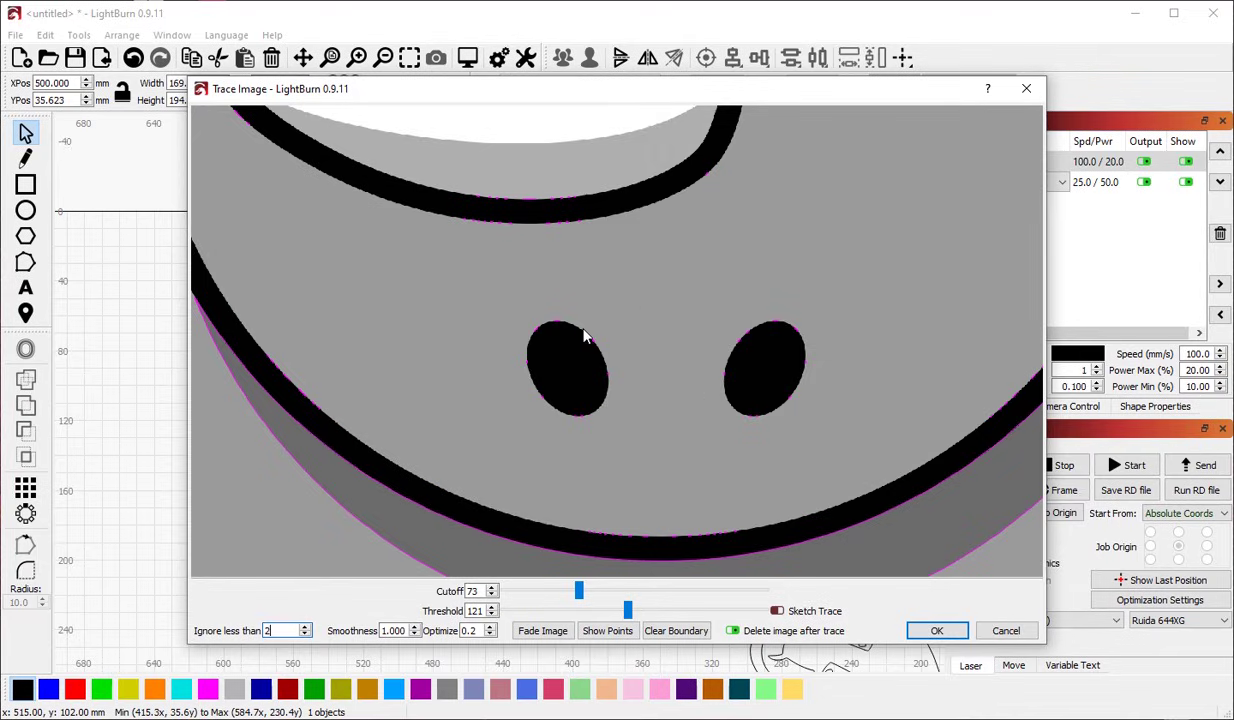
# Step: Try edits to the Ignore less than value, applying each to the preview
pyautogui.scroll(5, 587, 333)
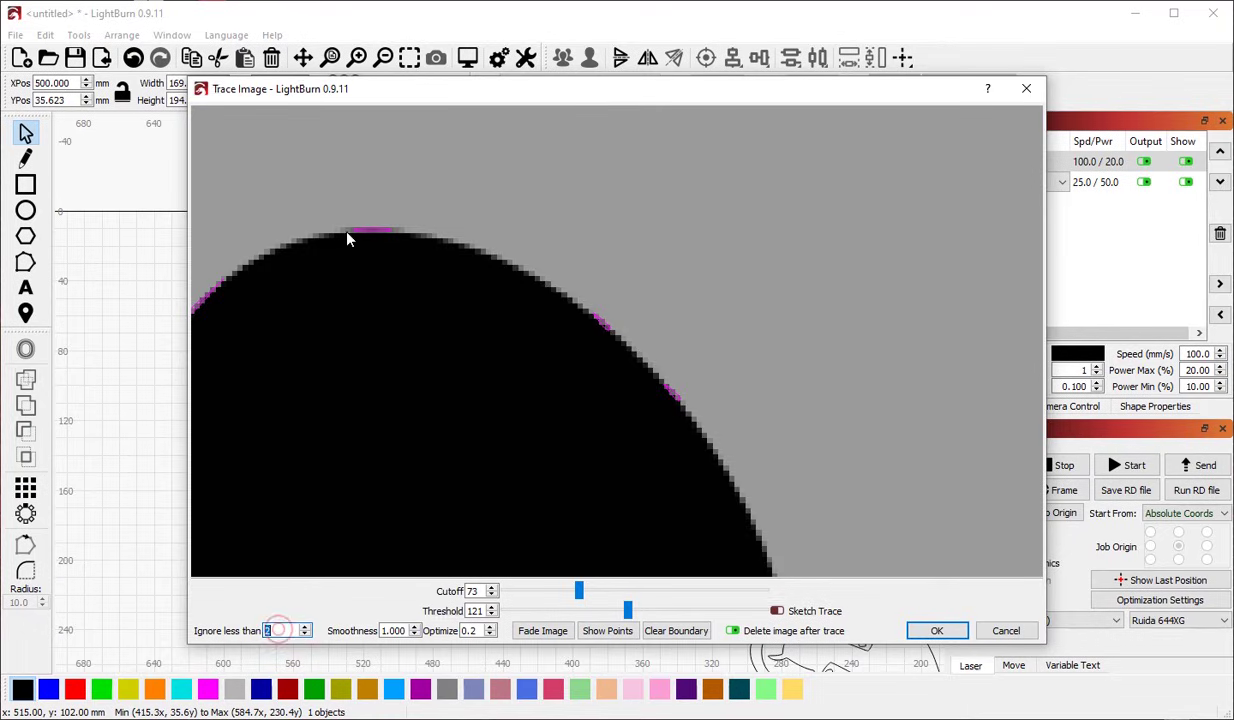
pyautogui.scroll(2, 360, 240)
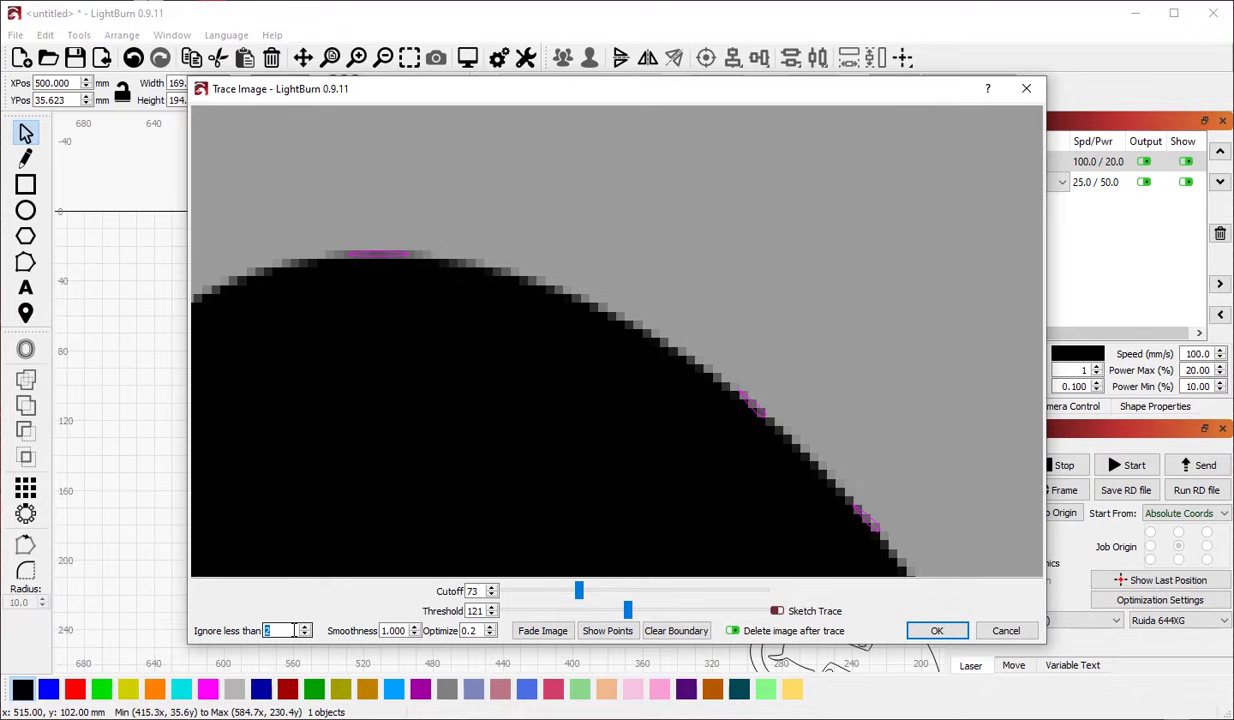
pyautogui.press('Tab')
pyautogui.scroll(-4, 493, 330)
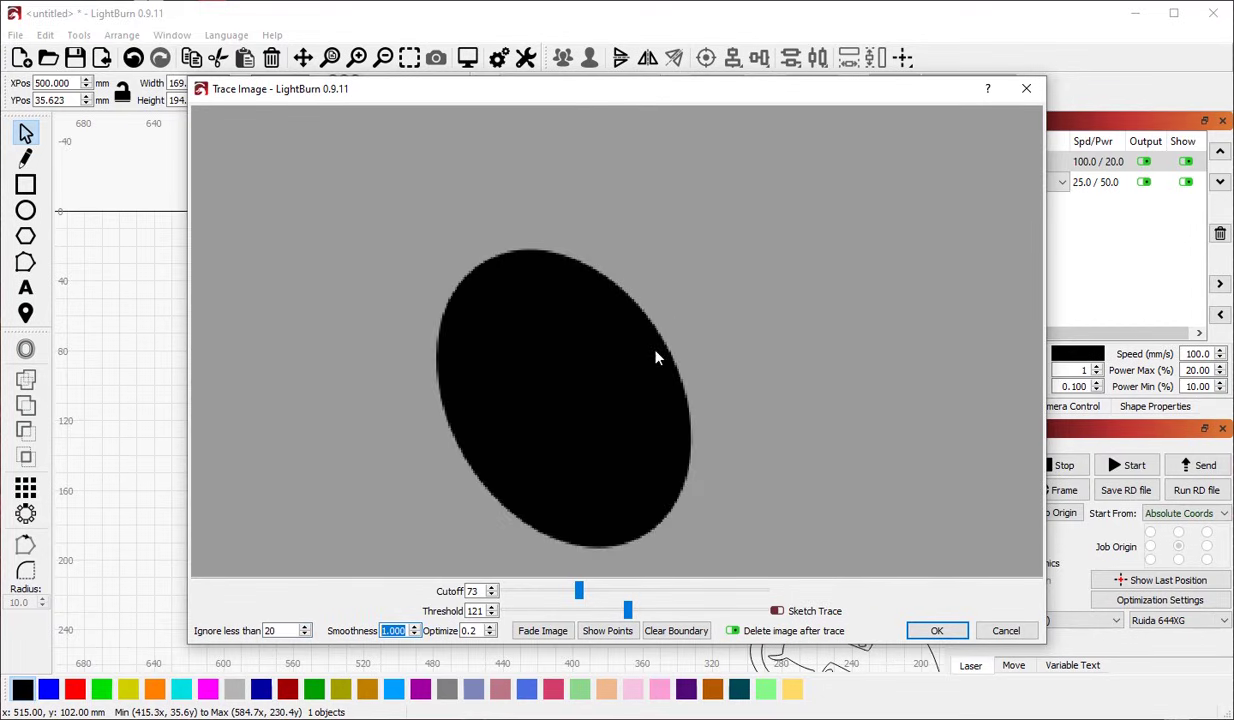
pyautogui.click(280, 630)
pyautogui.press('BackSpace')
pyautogui.press('Tab')
pyautogui.scroll(-5, 550, 468)
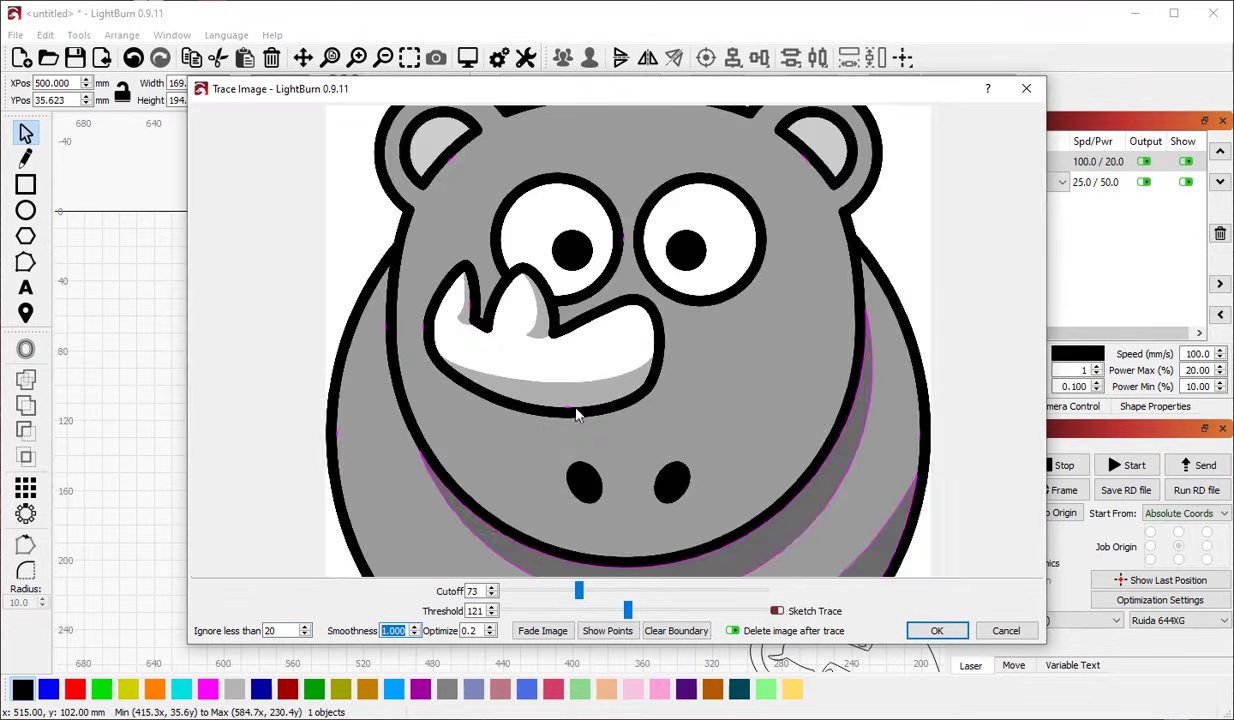
pyautogui.scroll(6, 576, 415)
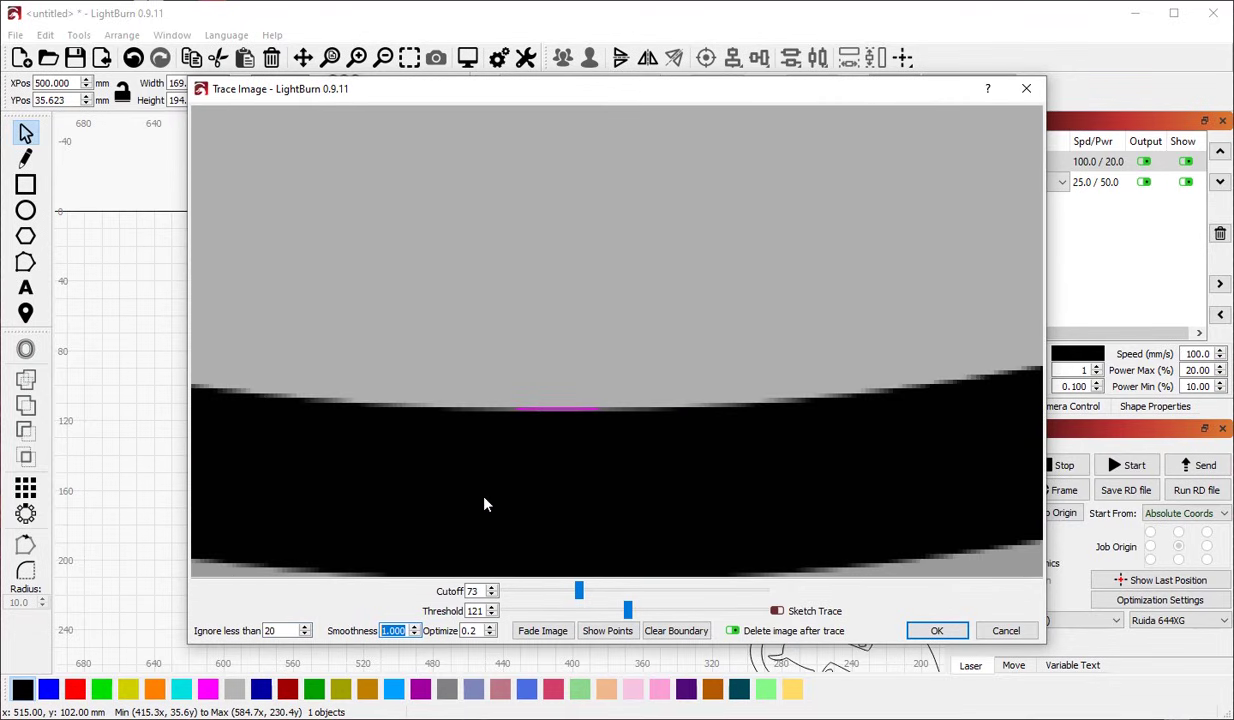
# Step: Set Ignore less than to 40 and fade the rhino preview again
pyautogui.click(282, 630)
pyautogui.write('40')
pyautogui.press('Tab')
pyautogui.scroll(-3, 642, 424)
pyautogui.scroll(-5, 742, 470)
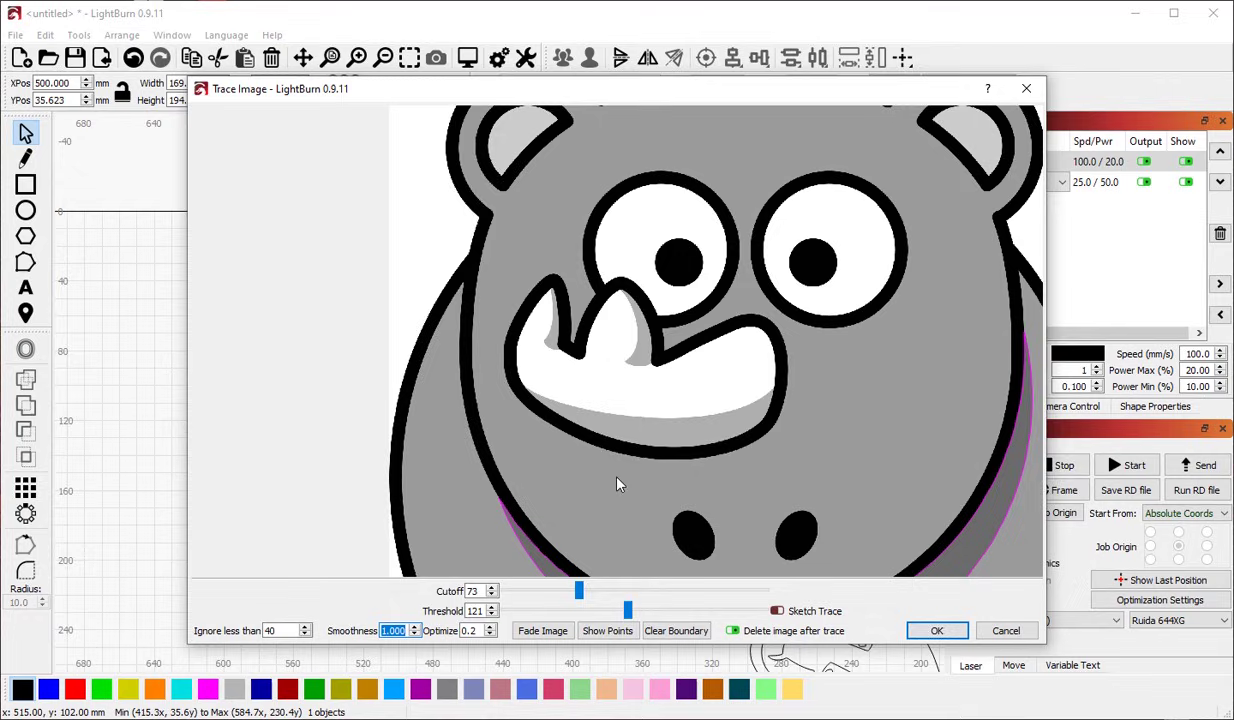
pyautogui.click(551, 632)
# Step: Set the rhino trace's Ignore less than value to 100
pyautogui.scroll(-3, 420, 370)
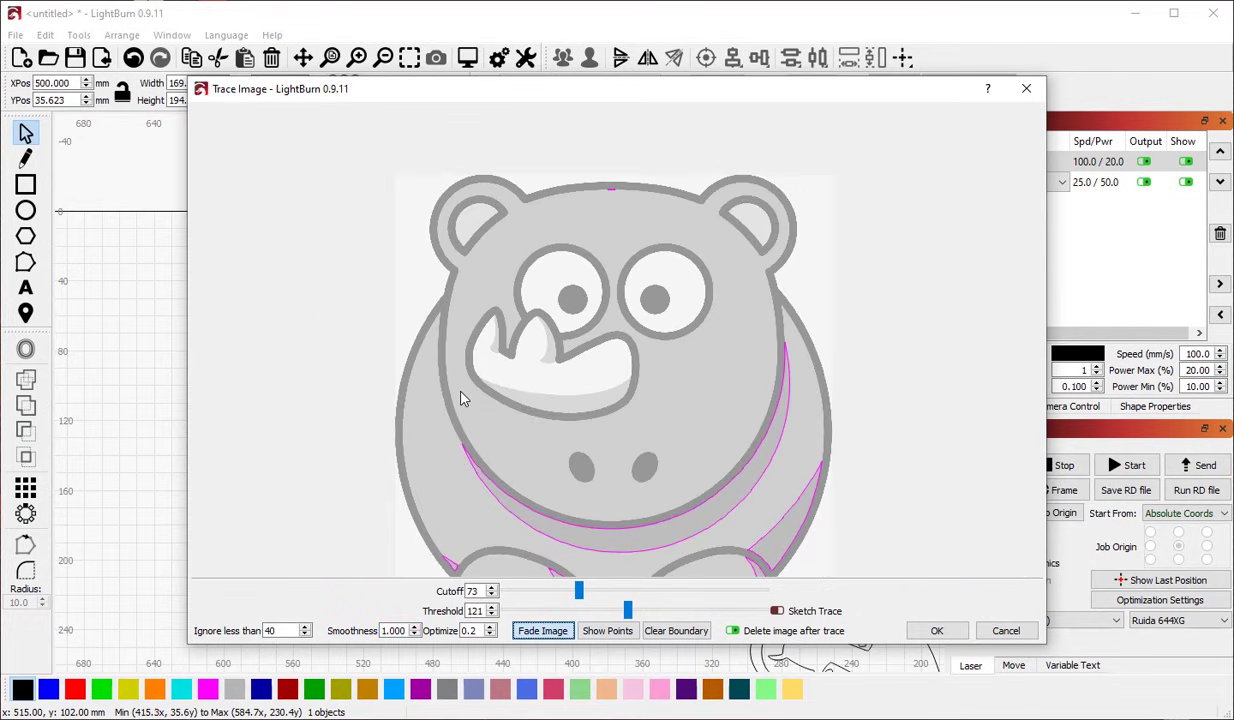
pyautogui.scroll(-2, 576, 328)
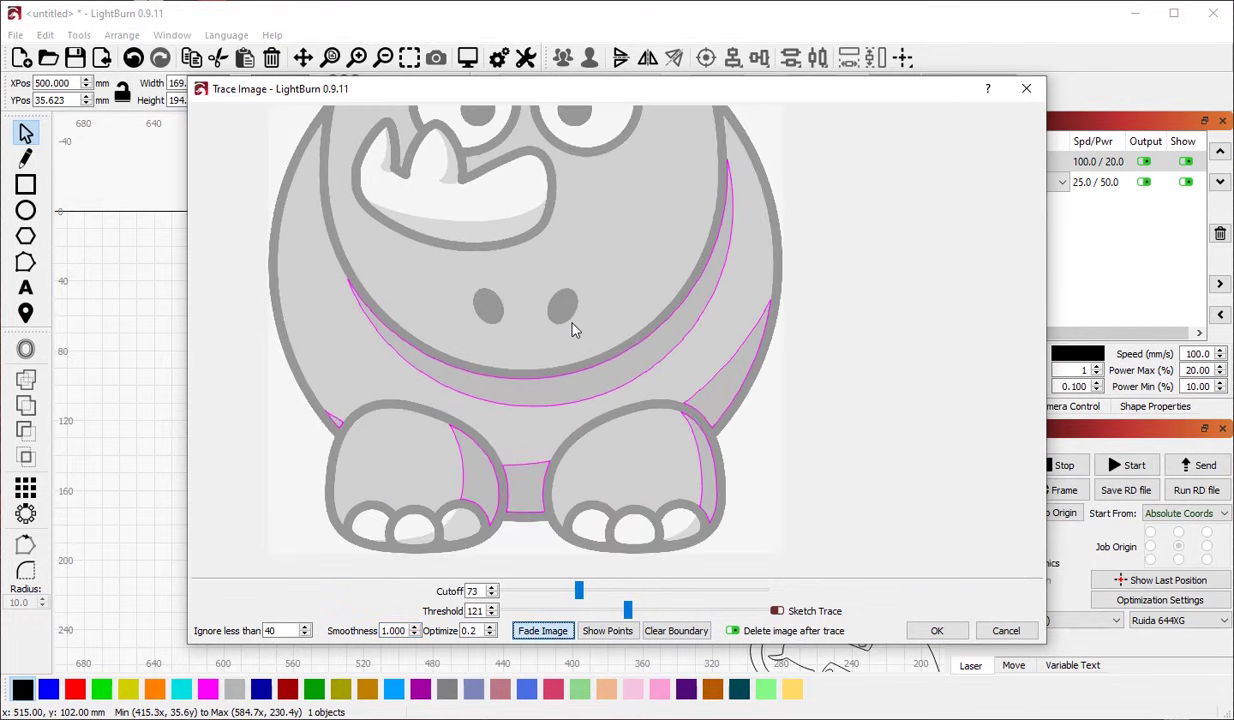
pyautogui.scroll(3, 575, 340)
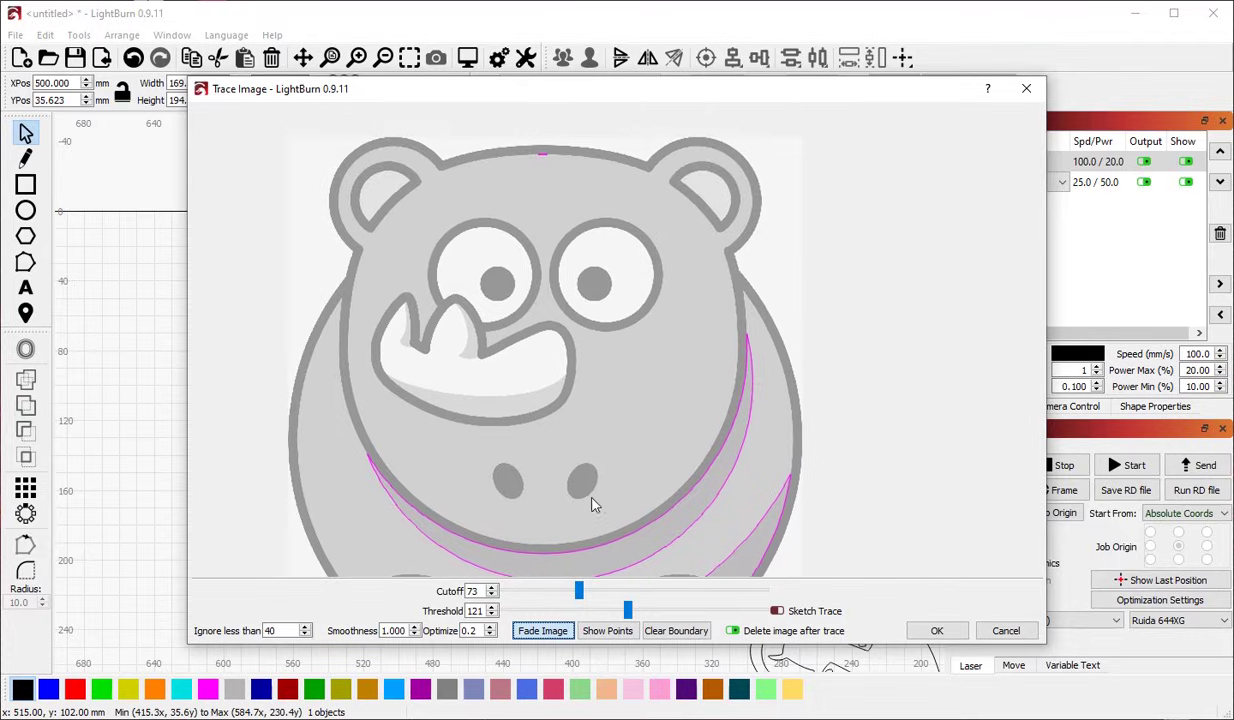
pyautogui.scroll(5, 553, 157)
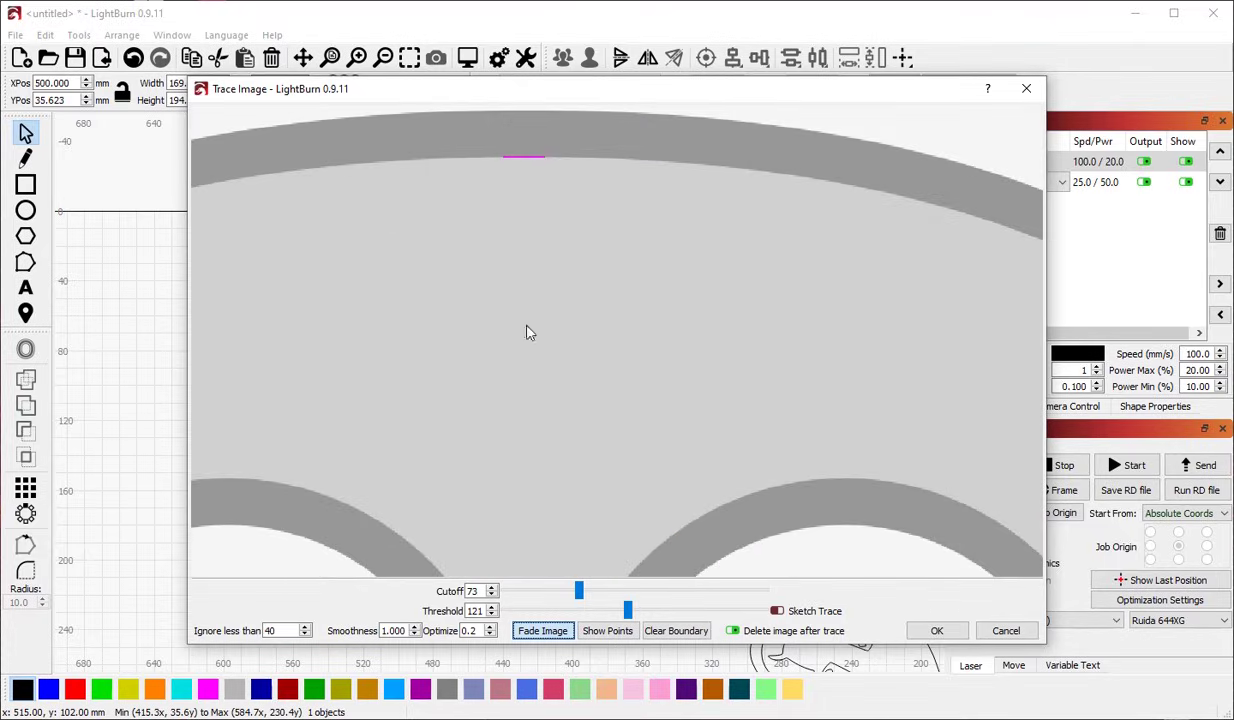
pyautogui.click(275, 630)
pyautogui.doubleClick(270, 630)
pyautogui.write('100')
pyautogui.press('Tab')
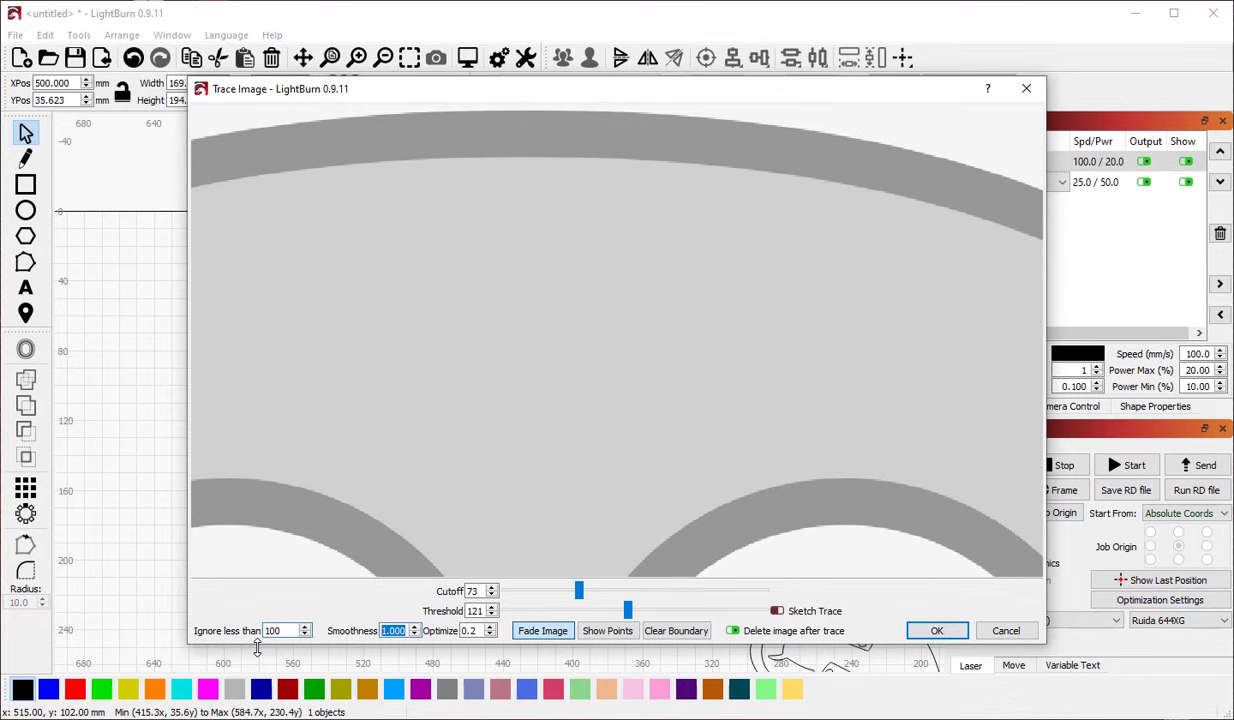
# Step: Turn off 'Delete image after trace' and confirm the rhino trace
pyautogui.scroll(-3, 566, 256)
pyautogui.scroll(-5, 577, 152)
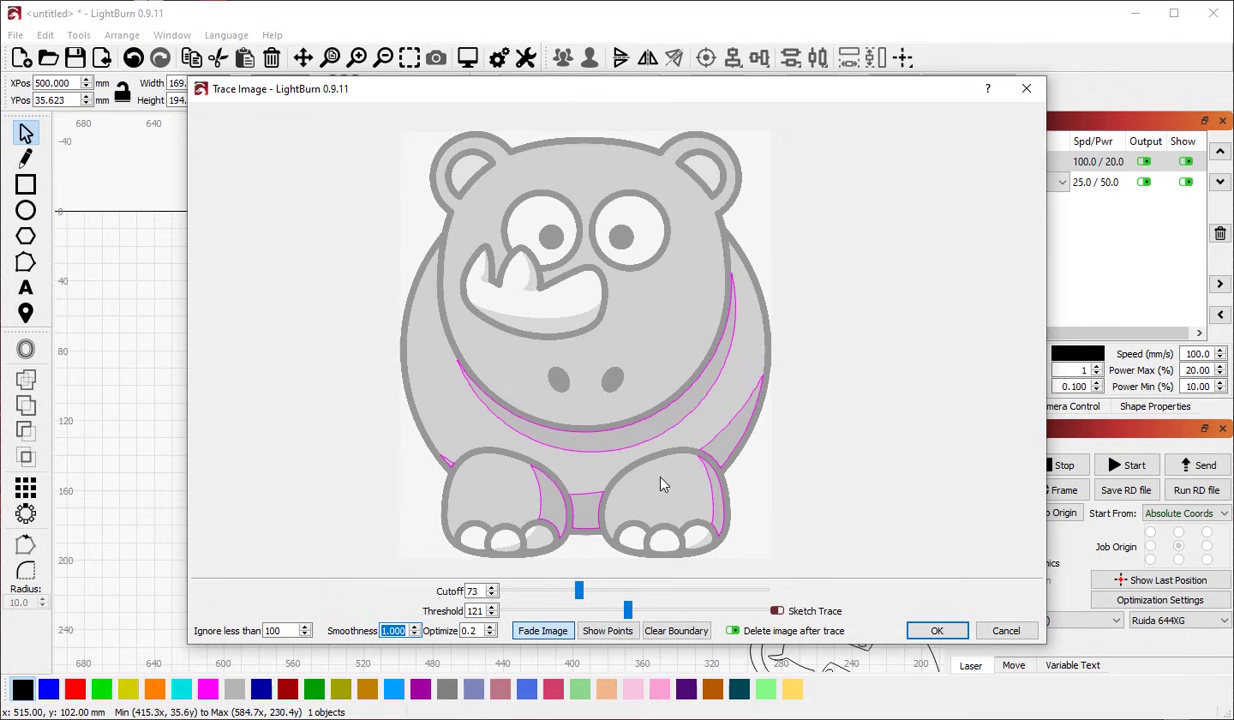
pyautogui.click(743, 633)
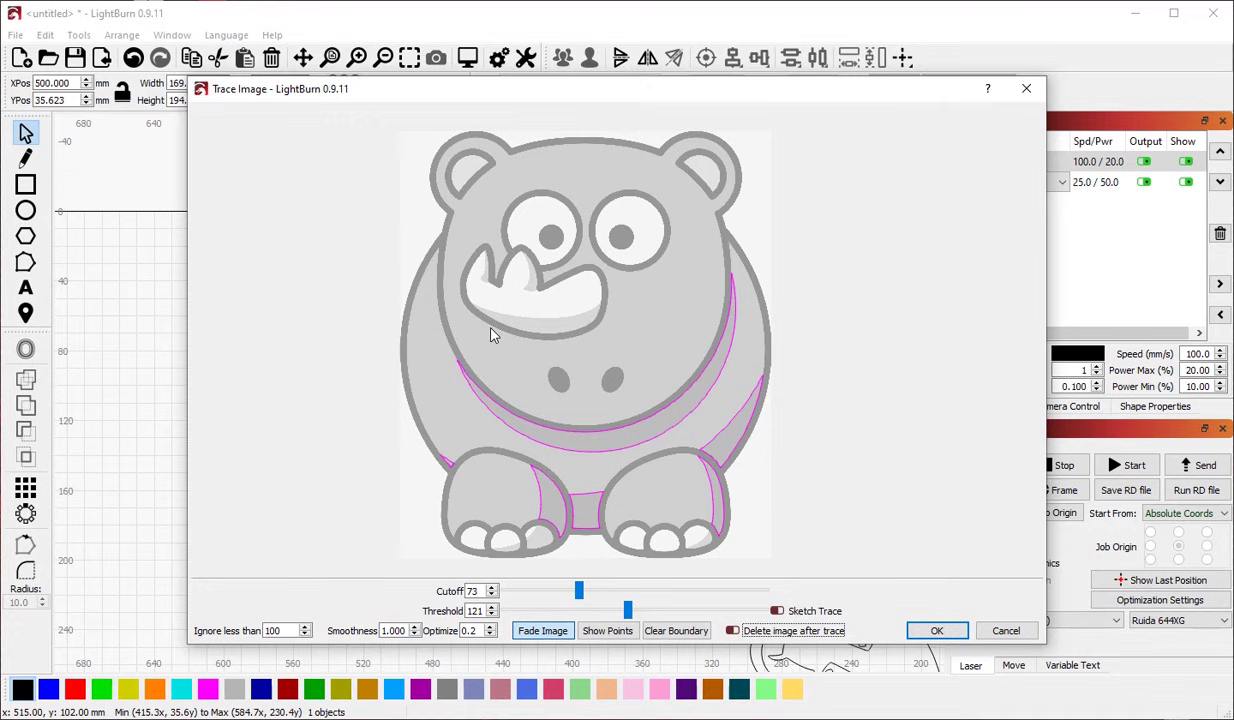
pyautogui.click(912, 630)
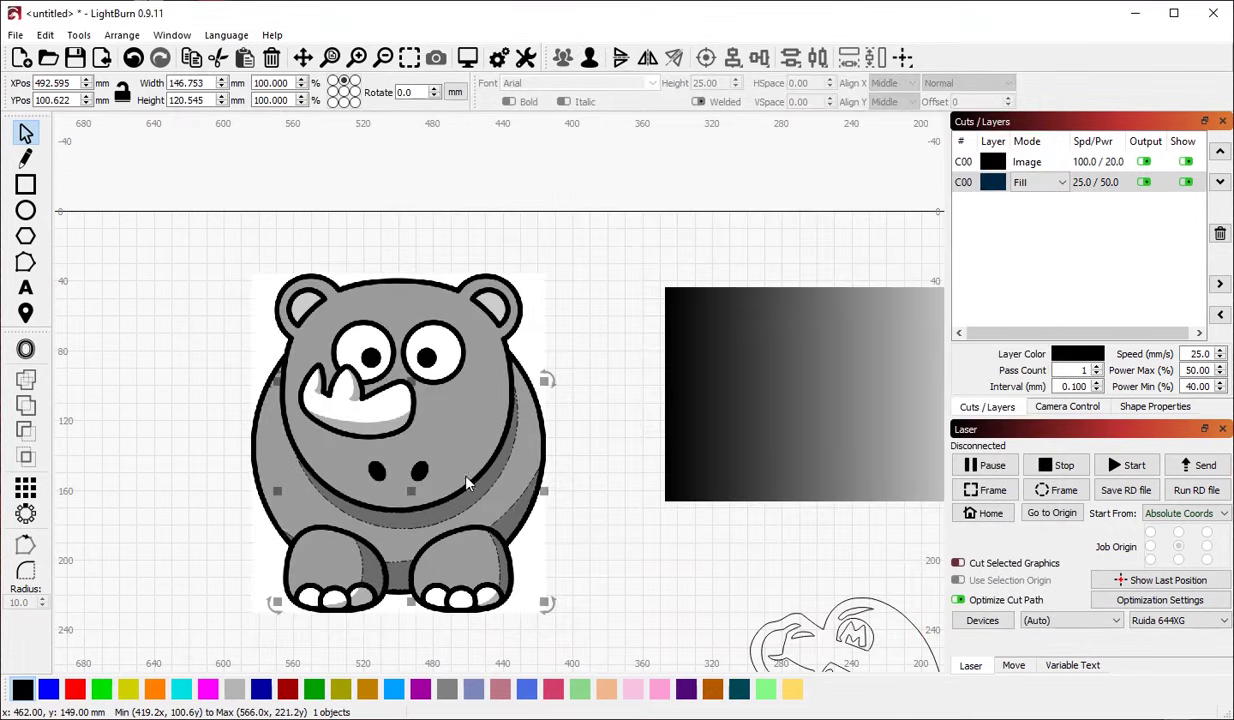
# Step: Reopen Trace Image on the rhino bitmap and lower the Threshold to 71
pyautogui.scroll(4, 537, 430)
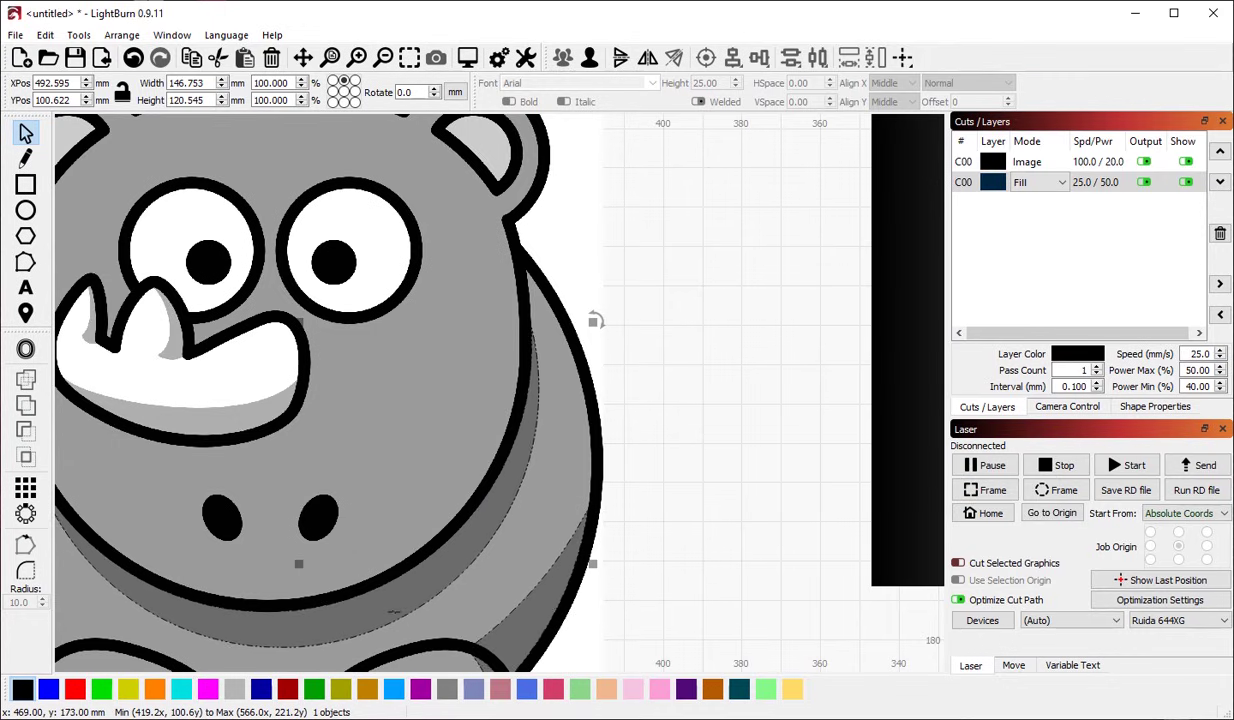
pyautogui.scroll(-3, 567, 409)
pyautogui.click(455, 380)
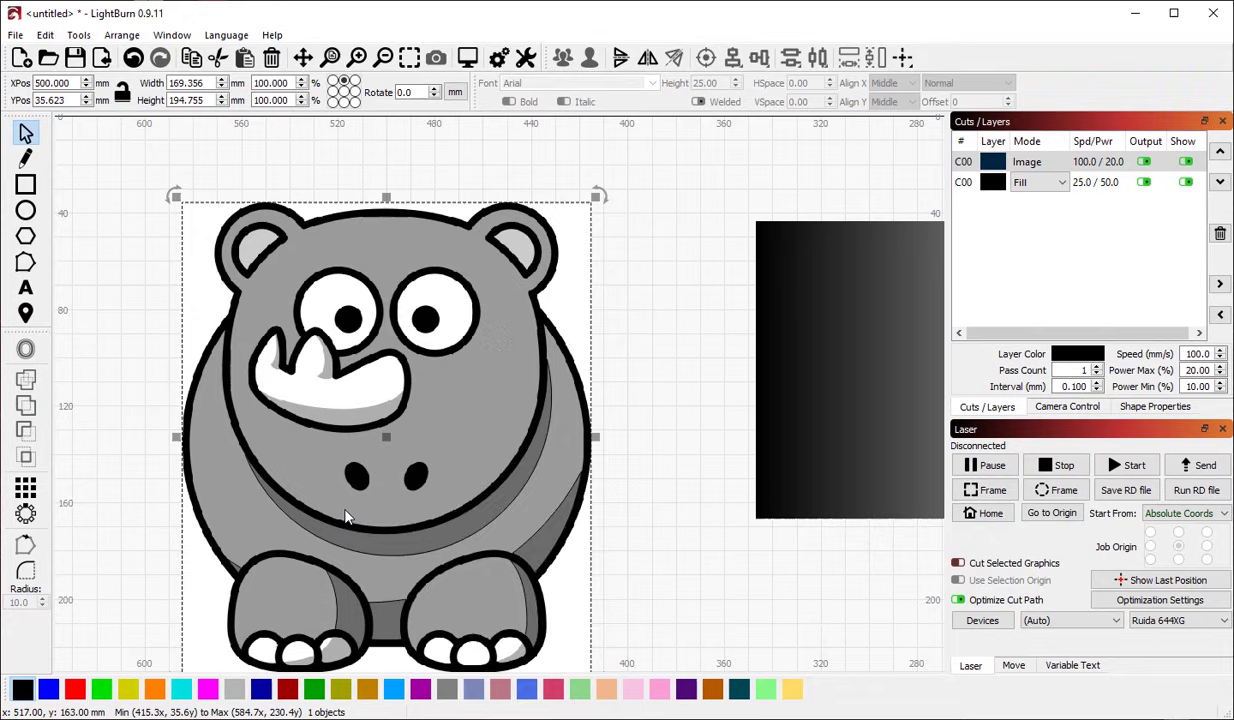
pyautogui.rightClick(441, 439)
pyautogui.click(495, 706)
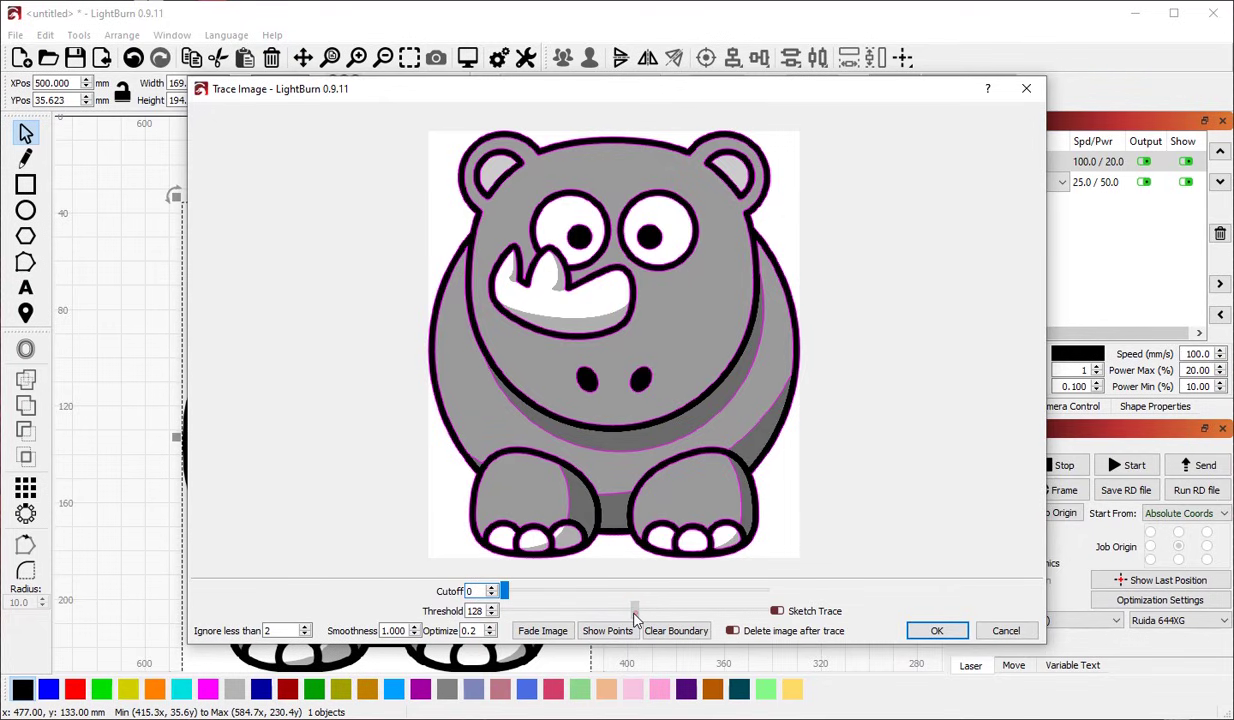
pyautogui.moveTo(634, 610); pyautogui.dragTo(576, 610)
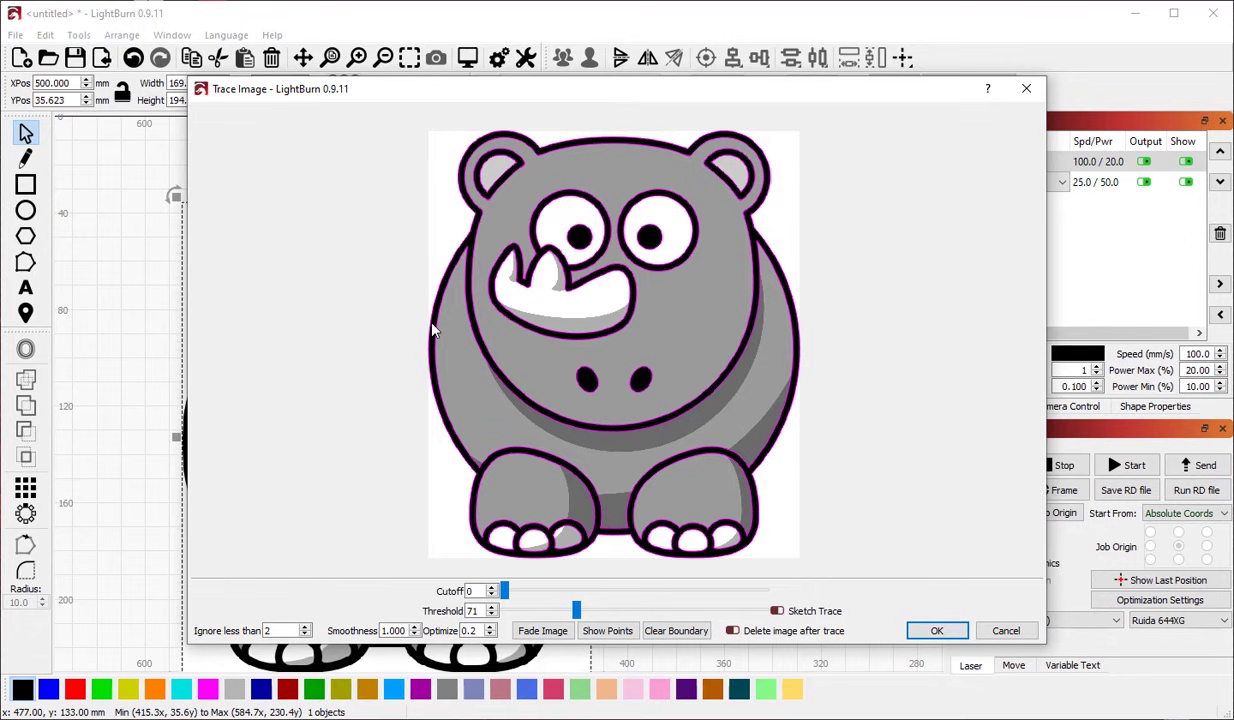
# Step: Accept the second rhino trace, then move the rhino bitmap off the outline and delete it
pyautogui.click(934, 630)
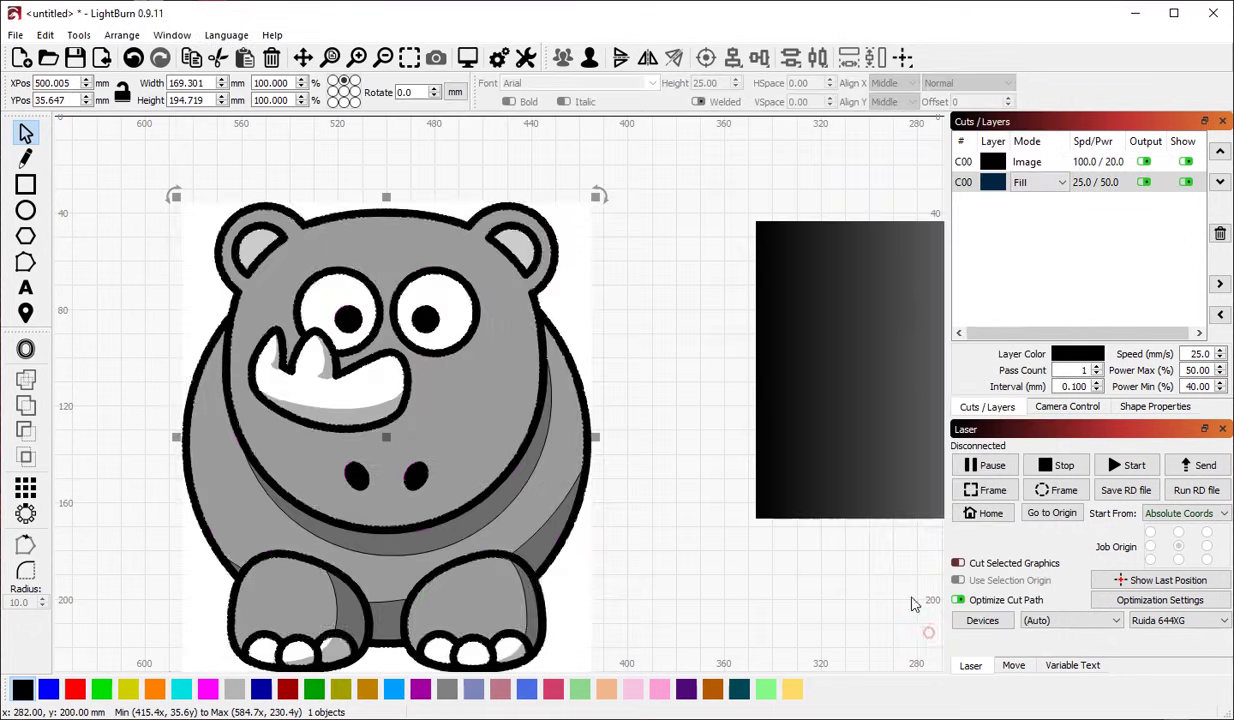
pyautogui.moveTo(507, 391); pyautogui.dragTo(917, 330)
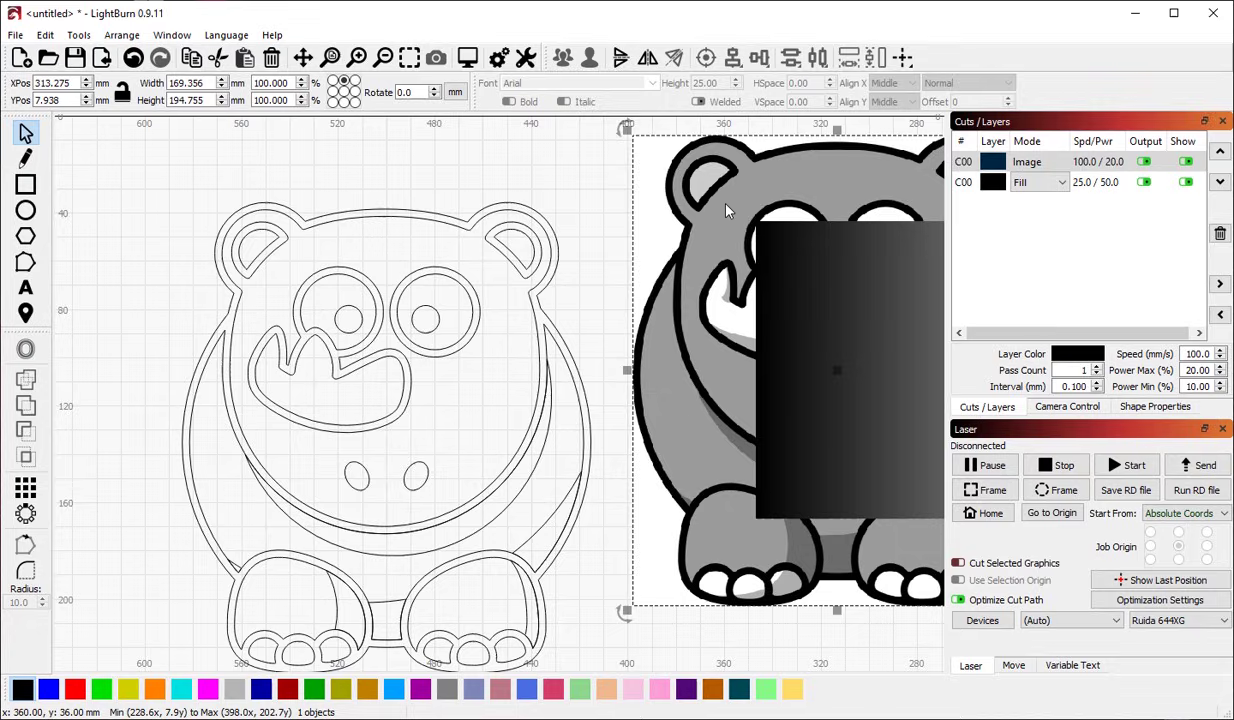
pyautogui.press('Delete')
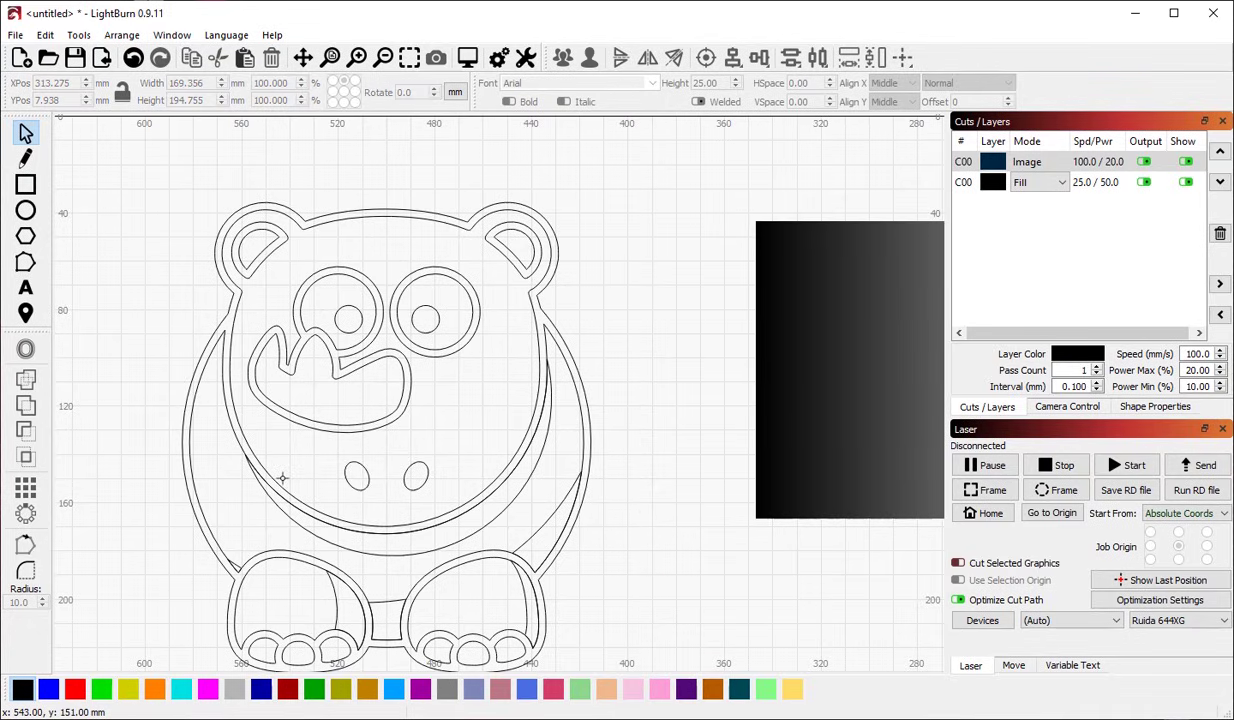
pyautogui.moveTo(193, 458); pyautogui.dragTo(124, 370)
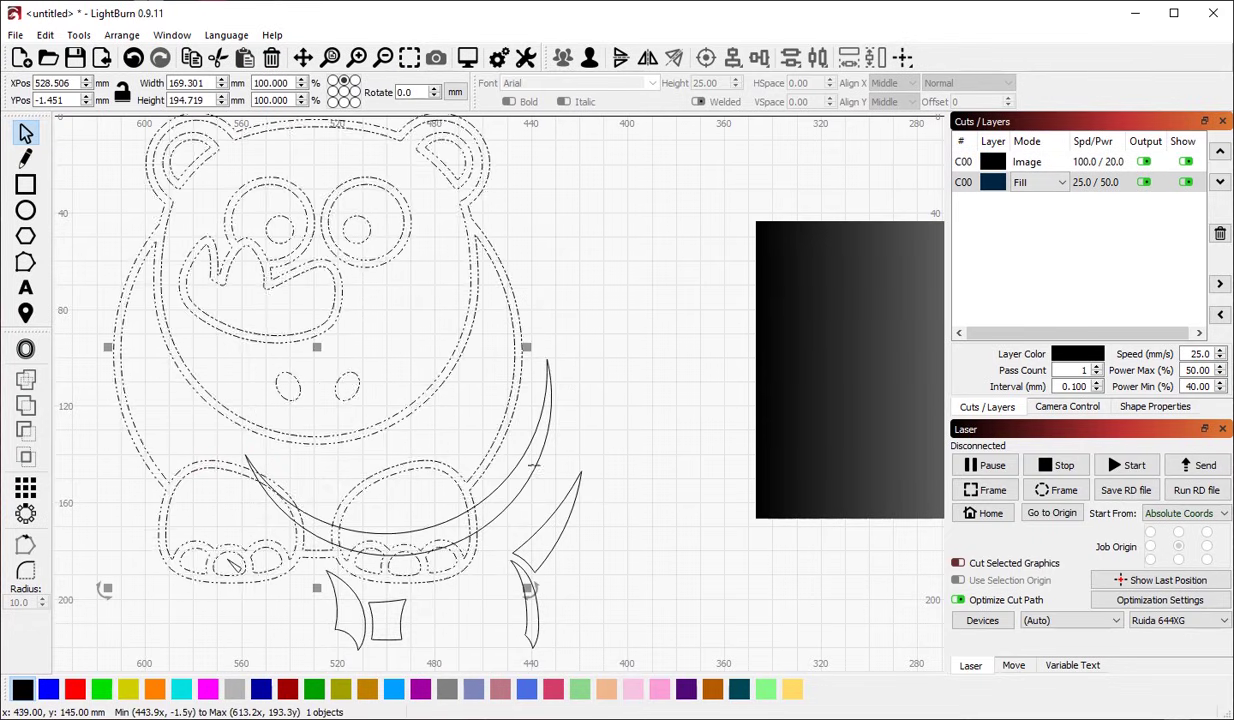
pyautogui.hotkey('ctrl', 'z')
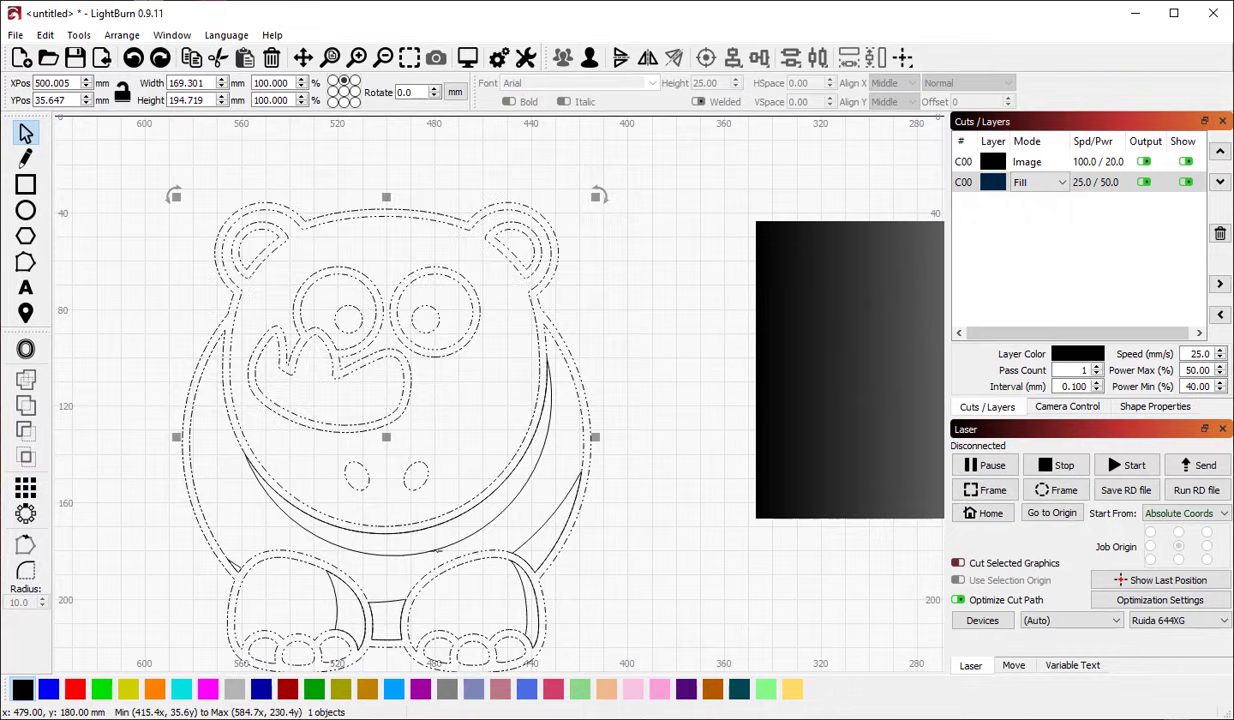
# Step: Give the arc below the rhino's face the blue layer colour, then deselect it
pyautogui.click(432, 547)
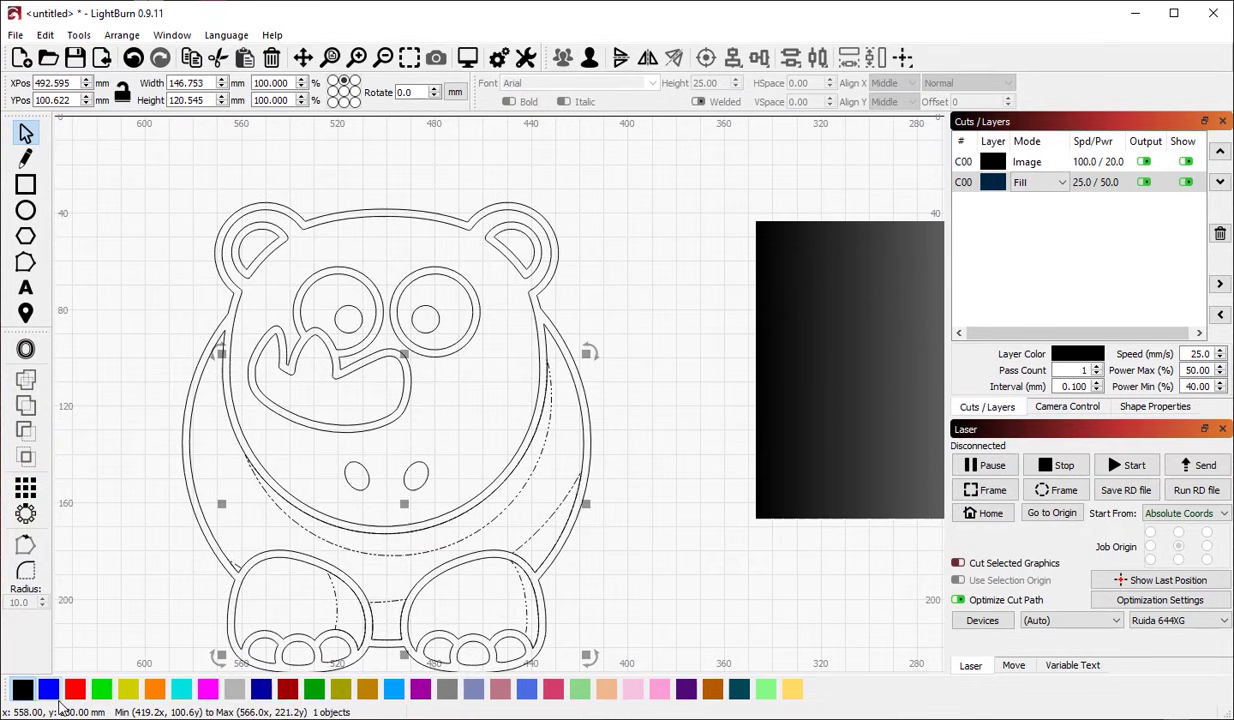
pyautogui.click(48, 689)
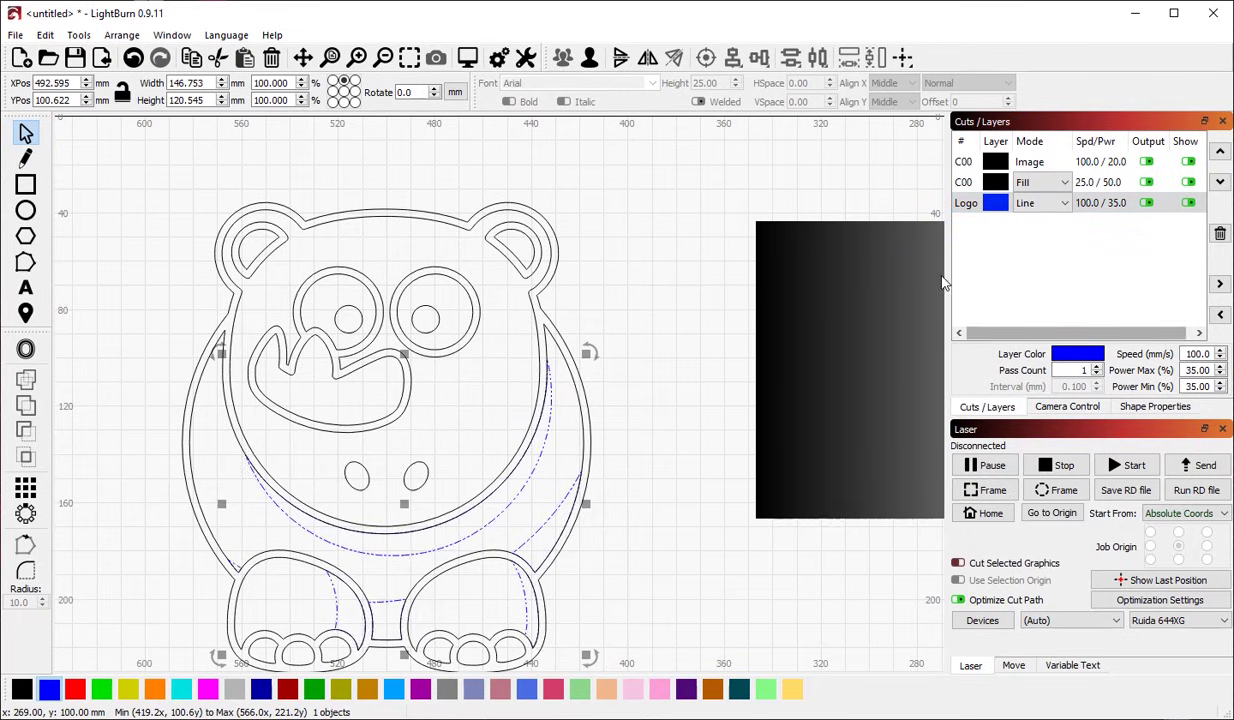
pyautogui.click(720, 183)
pyautogui.scroll(-2, 510, 238)
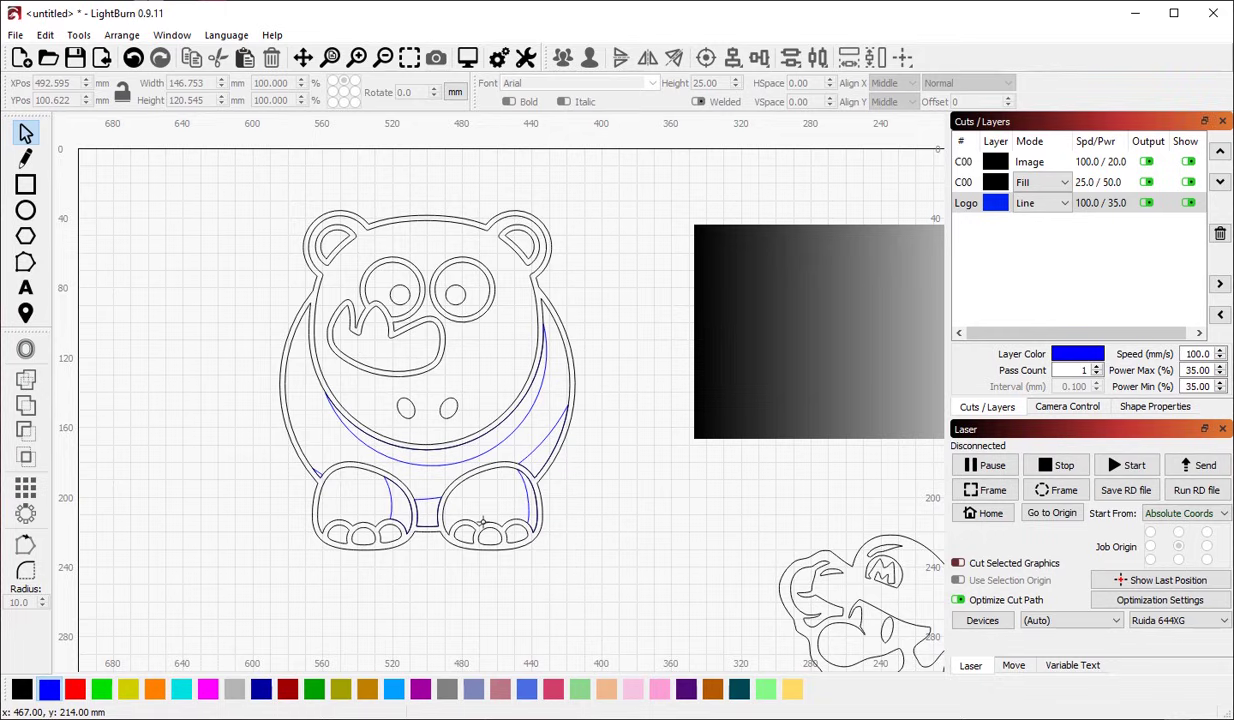
pyautogui.scroll(-1, 429, 443)
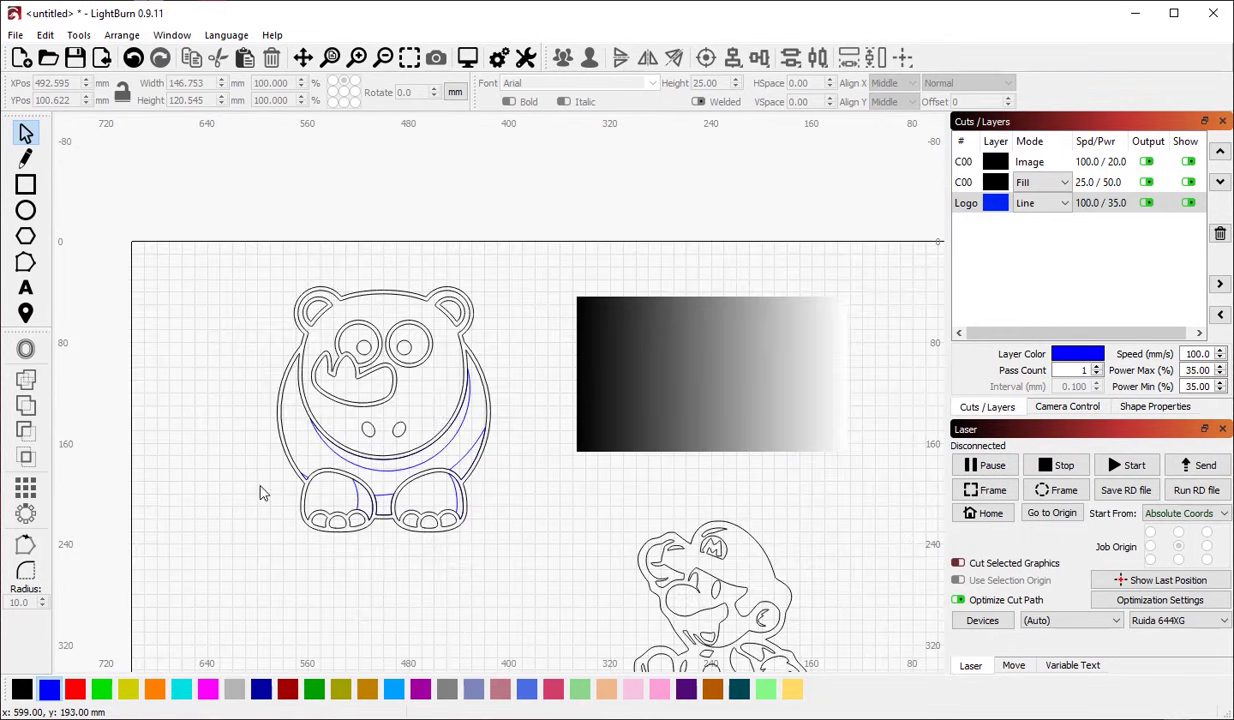
pyautogui.scroll(2, 443, 425)
# Step: Undo back to the rhino image sitting over its outline with the Logo curves removed
pyautogui.hotkey('ctrl', 'z')
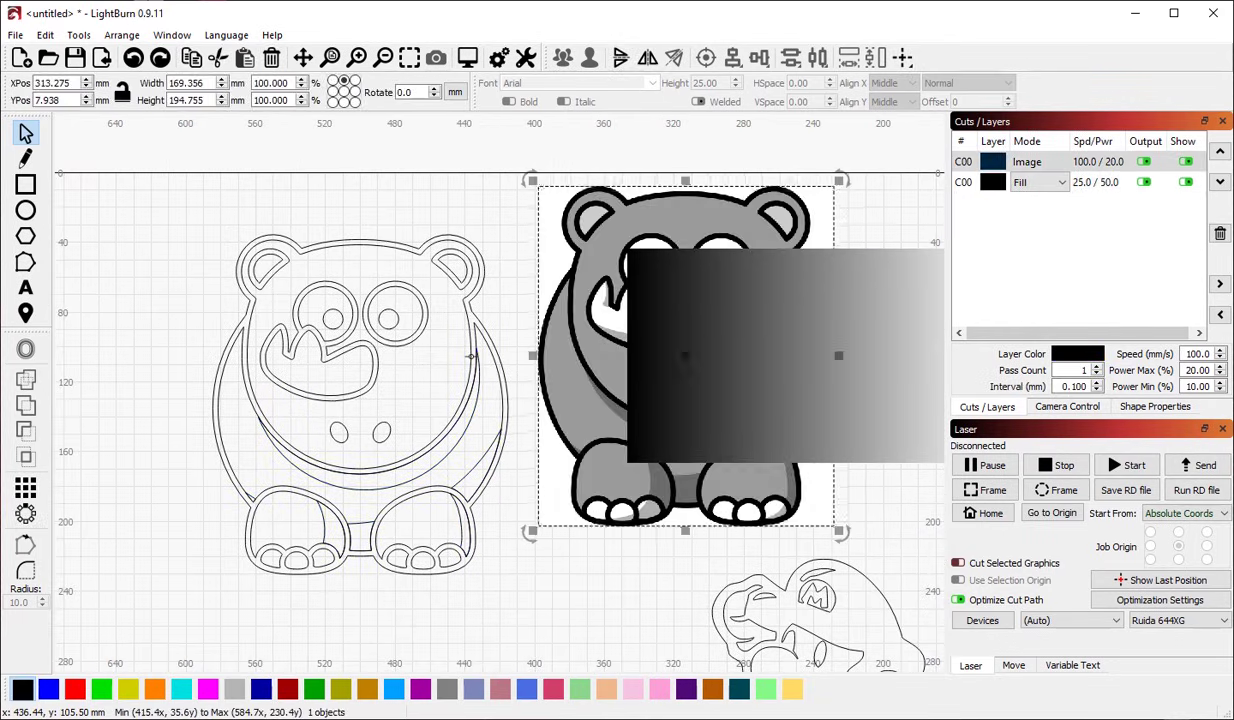
pyautogui.moveTo(548, 340); pyautogui.dragTo(465, 342)
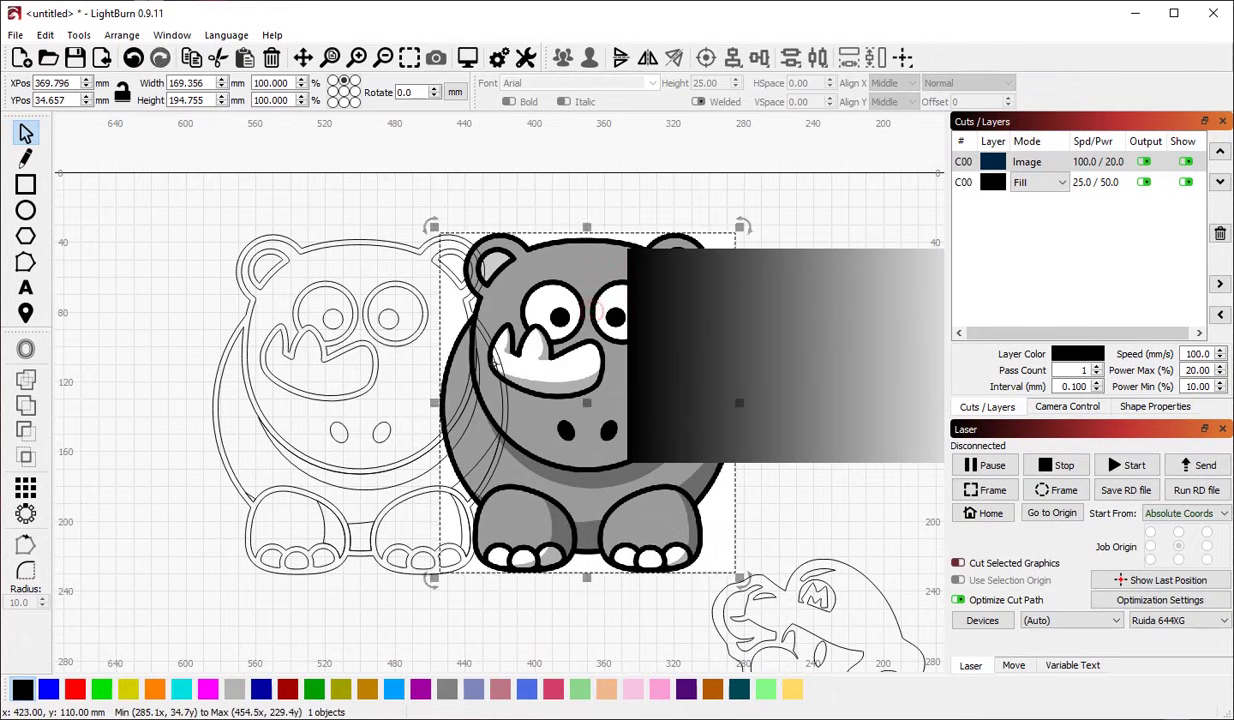
pyautogui.hotkey('ctrl', 'z')
pyautogui.hotkey('ctrl', 'z')
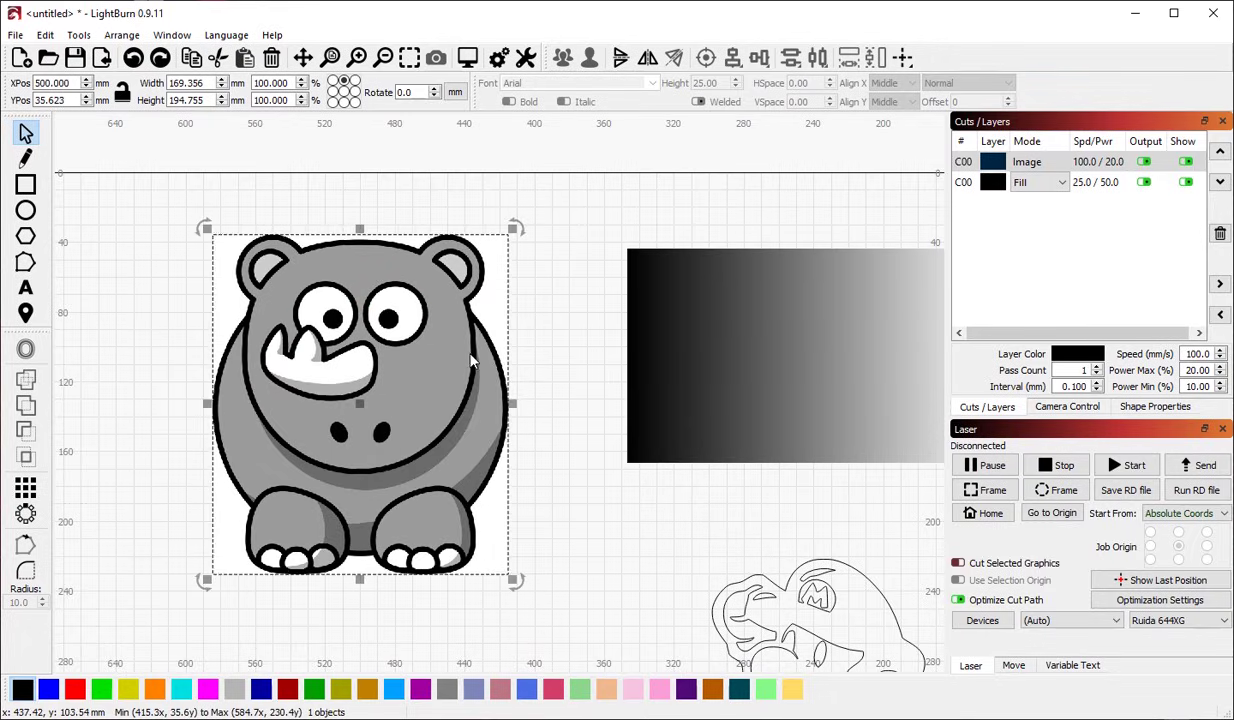
pyautogui.press('Escape')
# Step: Open Trace Image for the rhino bitmap and set Cutoff to 0
pyautogui.click(365, 388)
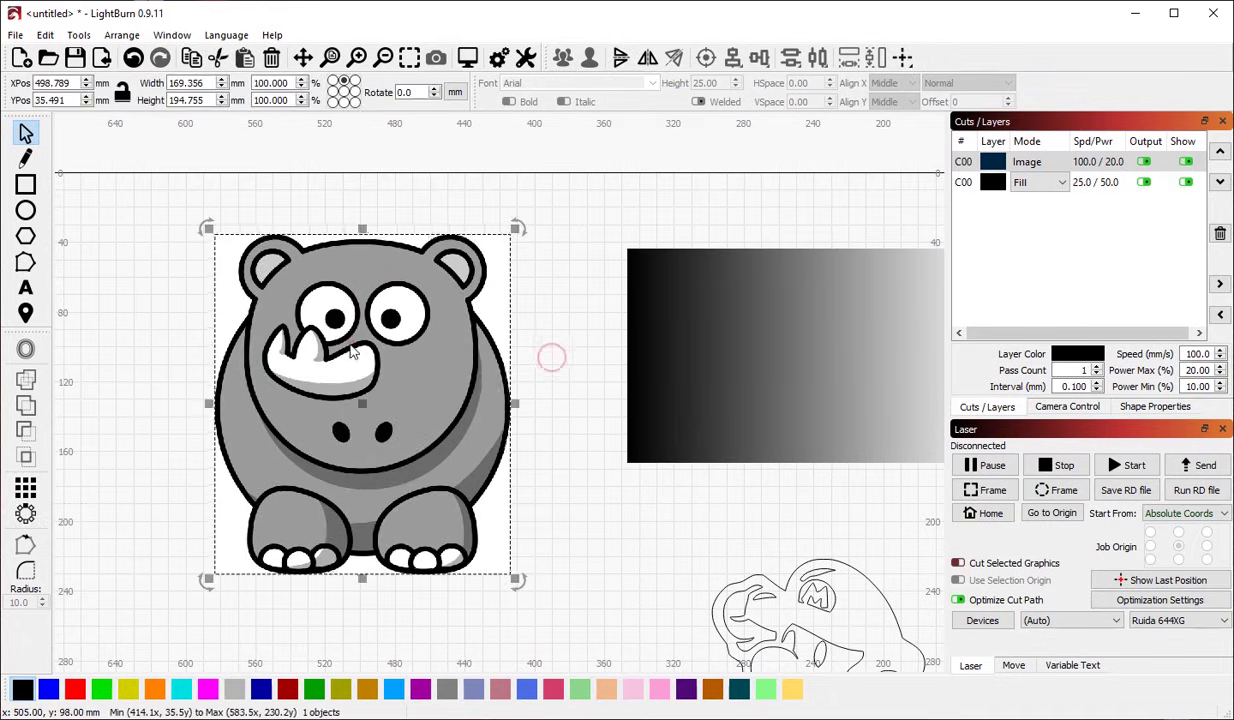
pyautogui.rightClick(380, 401)
pyautogui.click(465, 669)
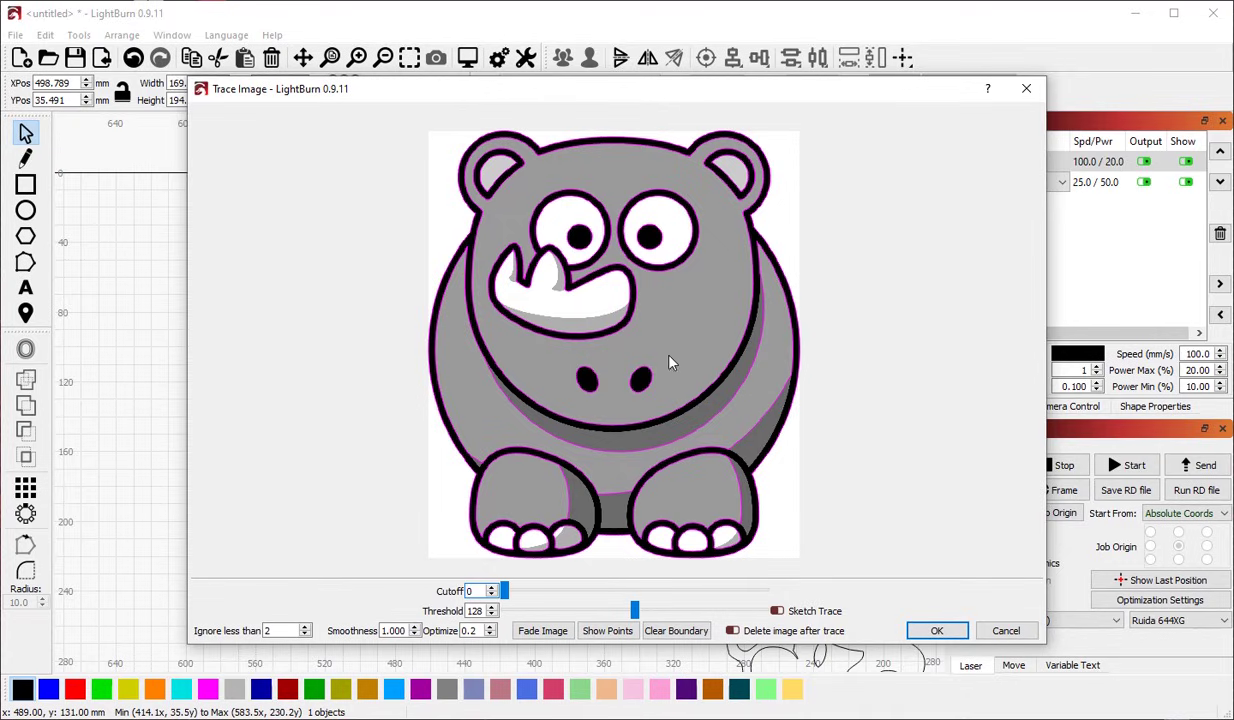
pyautogui.scroll(2, 587, 350)
pyautogui.scroll(-2, 551, 353)
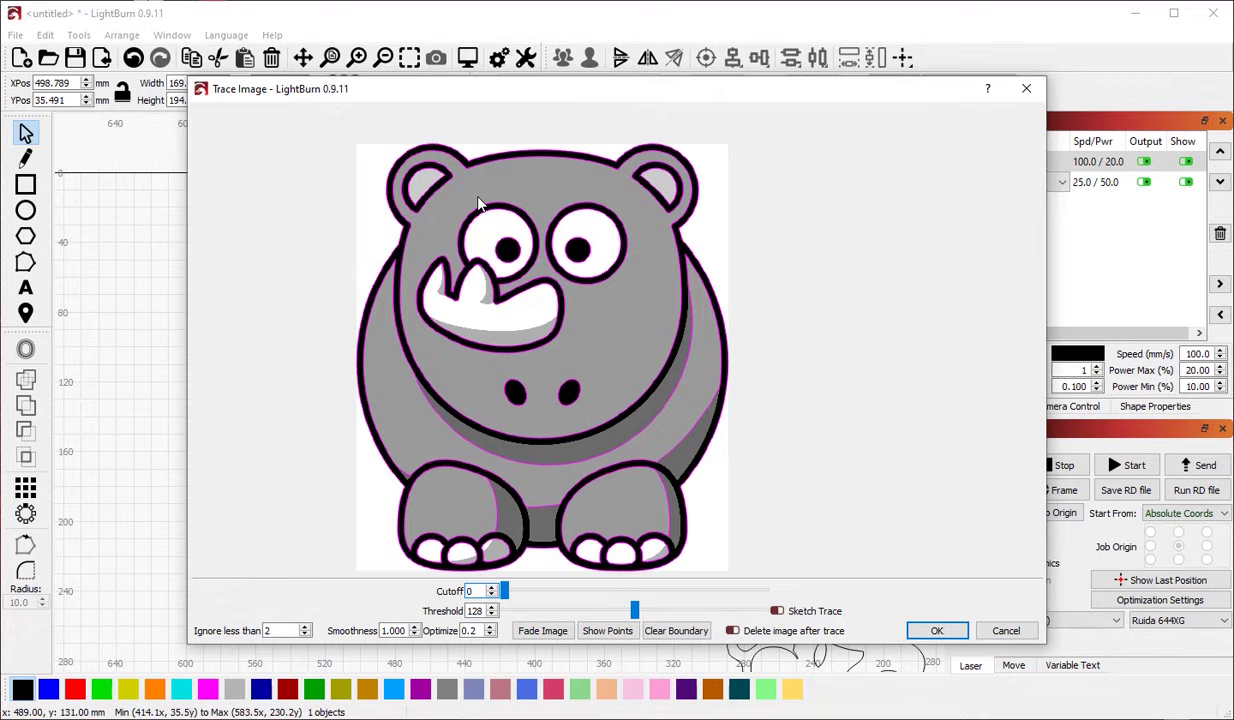
pyautogui.write('00')
# Step: Draw a trace boundary box over the rhino, shrink it, and turn on Fade Image
pyautogui.moveTo(377, 165); pyautogui.dragTo(707, 432)
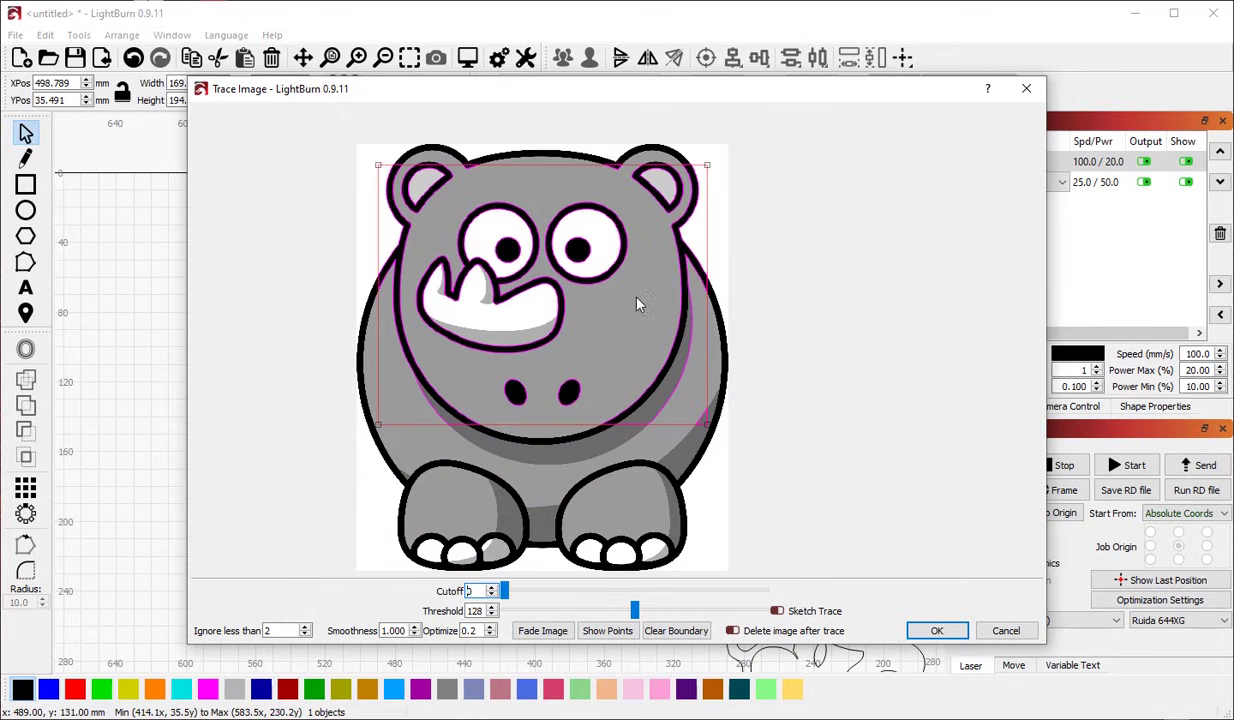
pyautogui.hotkey('ctrl', 'z')
pyautogui.moveTo(380, 173)
pyautogui.mouseDown()
pyautogui.moveTo(416, 192)
pyautogui.moveTo(413, 203)
pyautogui.mouseUp()
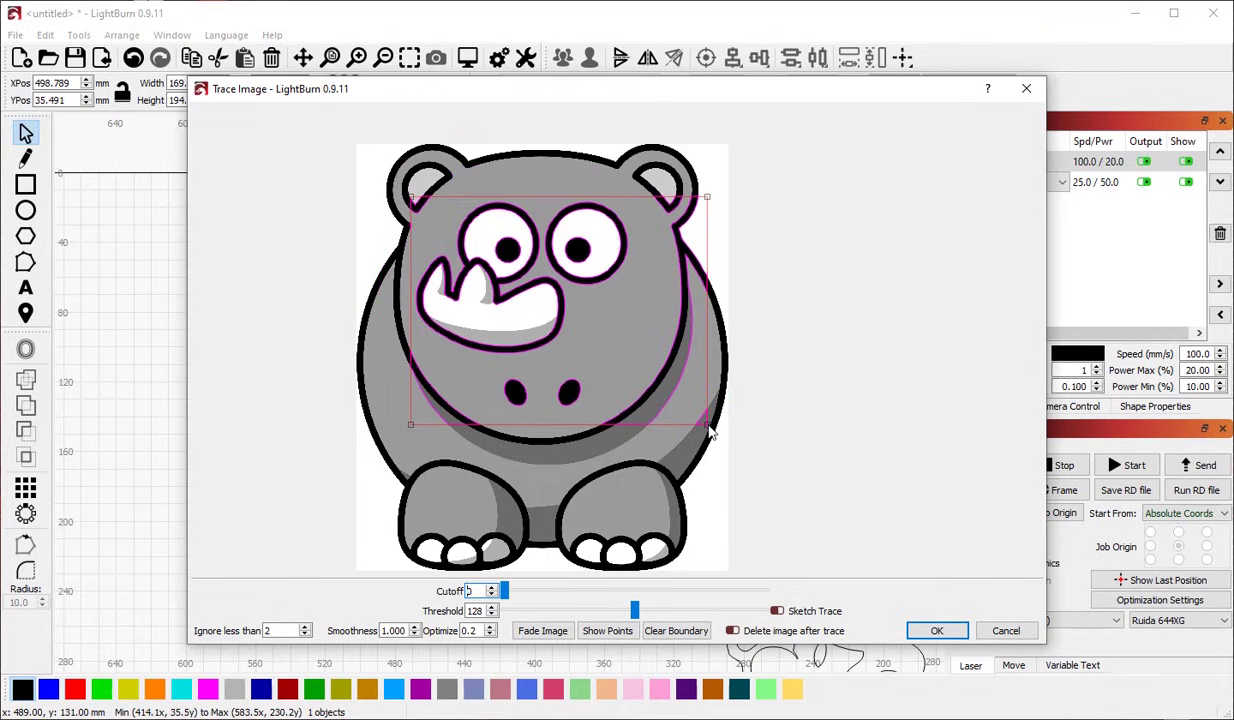
pyautogui.moveTo(709, 427); pyautogui.dragTo(633, 418)
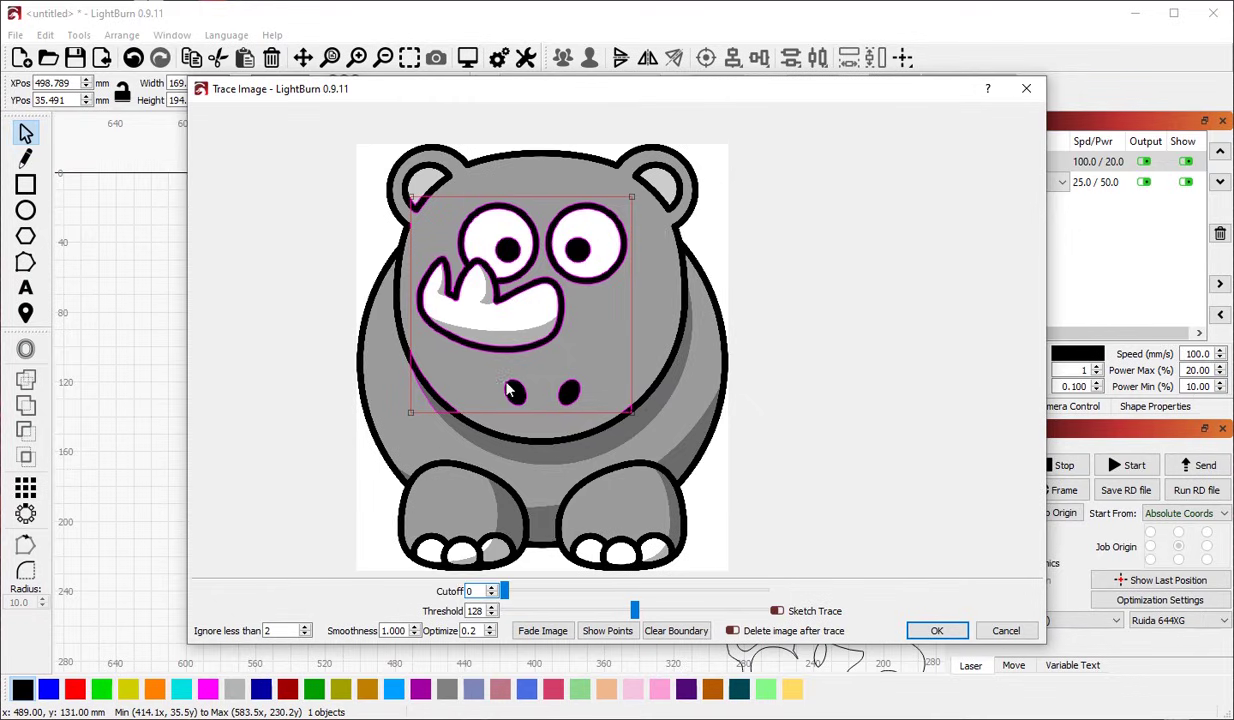
pyautogui.scroll(5, 413, 414)
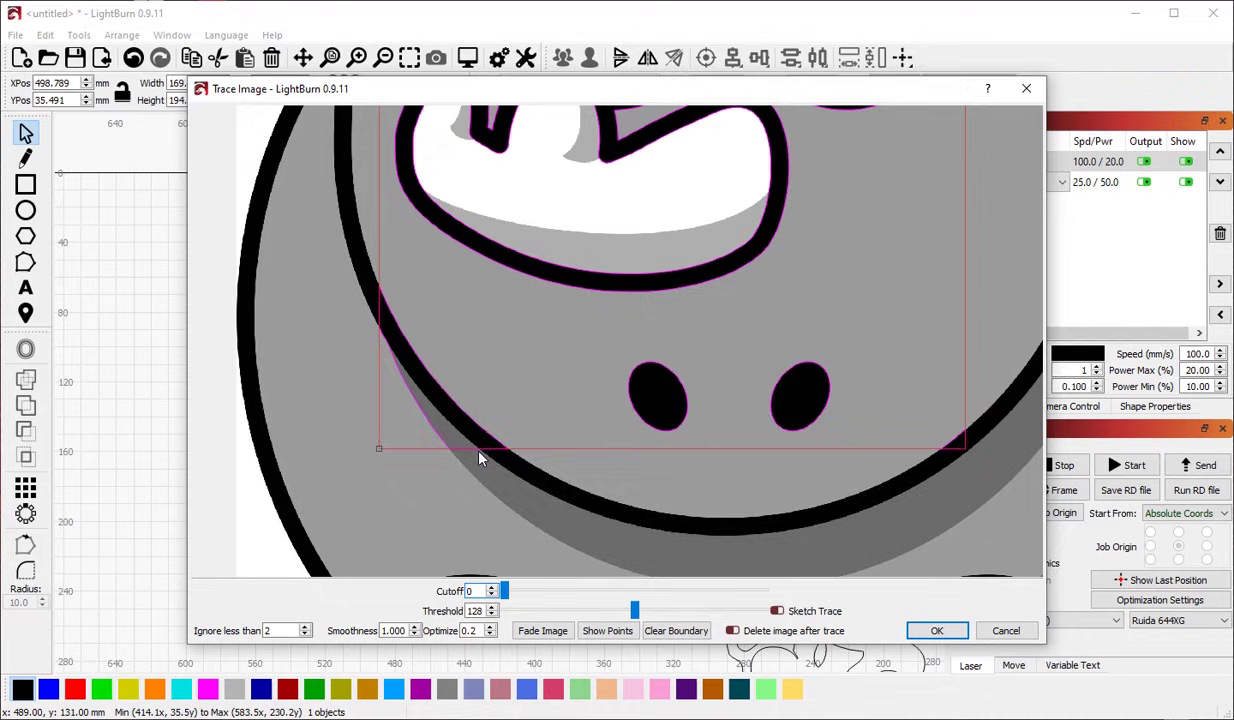
pyautogui.scroll(-3, 479, 458)
pyautogui.scroll(1, 420, 198)
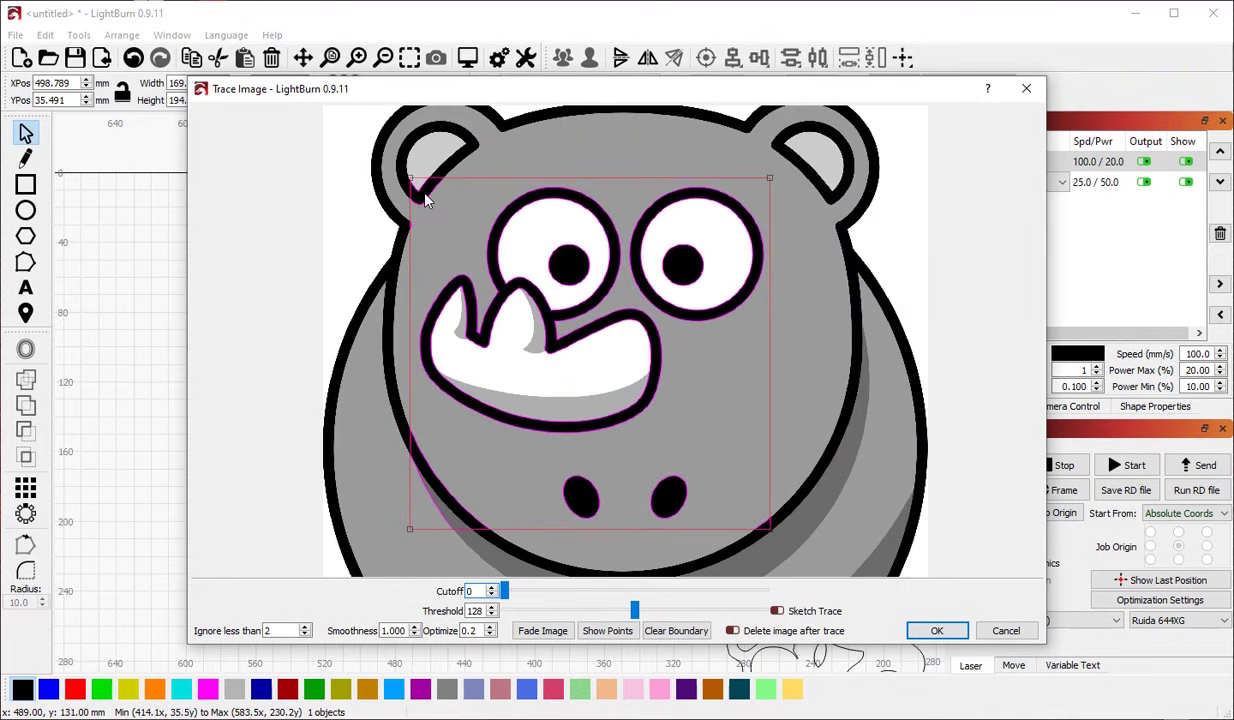
pyautogui.scroll(-1, 460, 212)
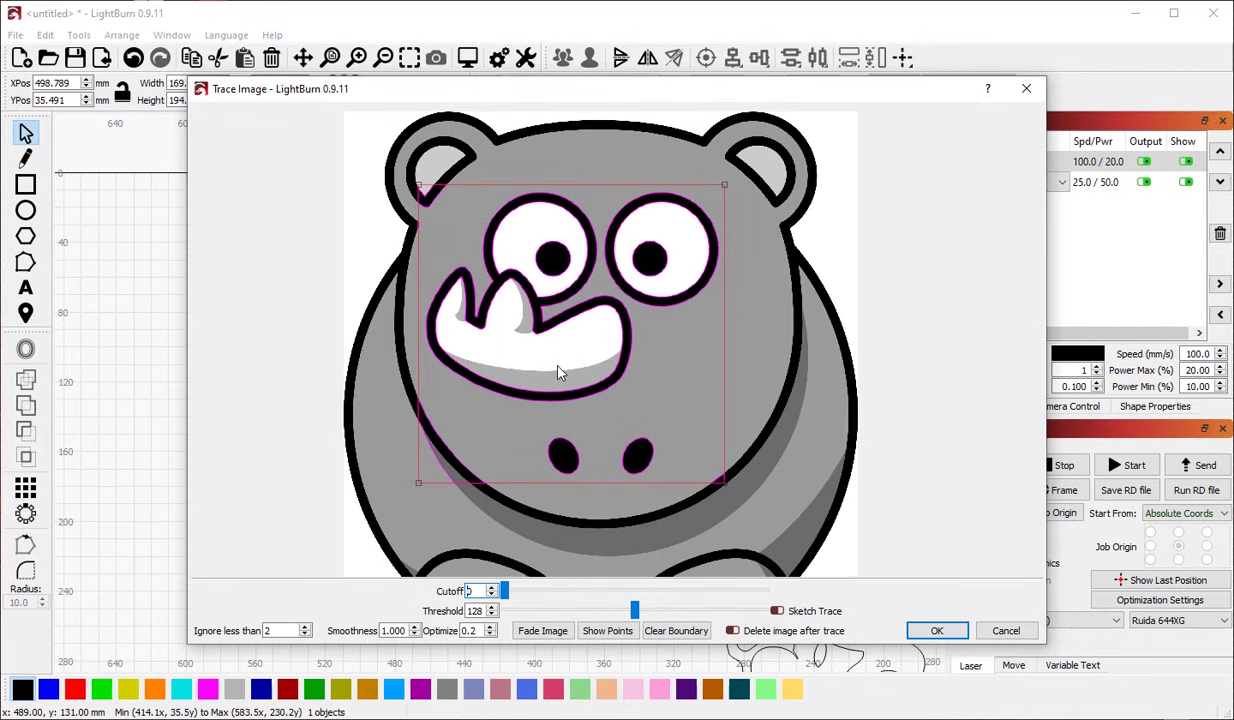
pyautogui.scroll(-2, 513, 204)
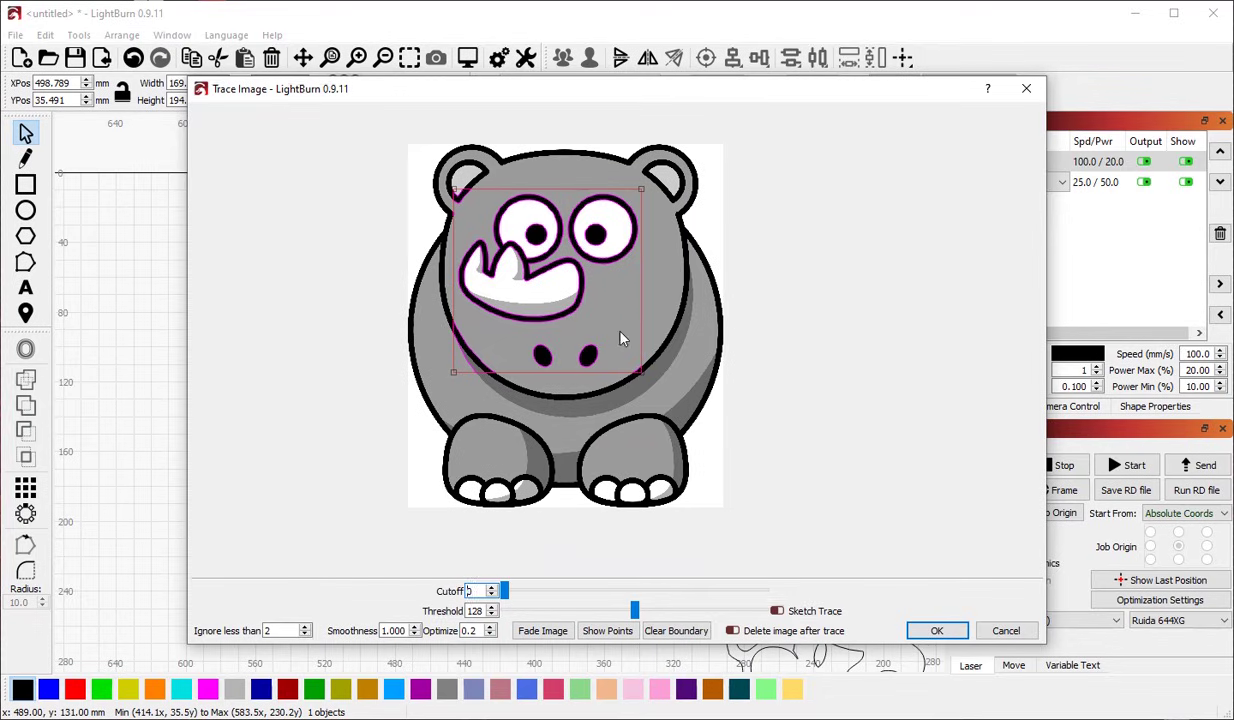
pyautogui.click(542, 630)
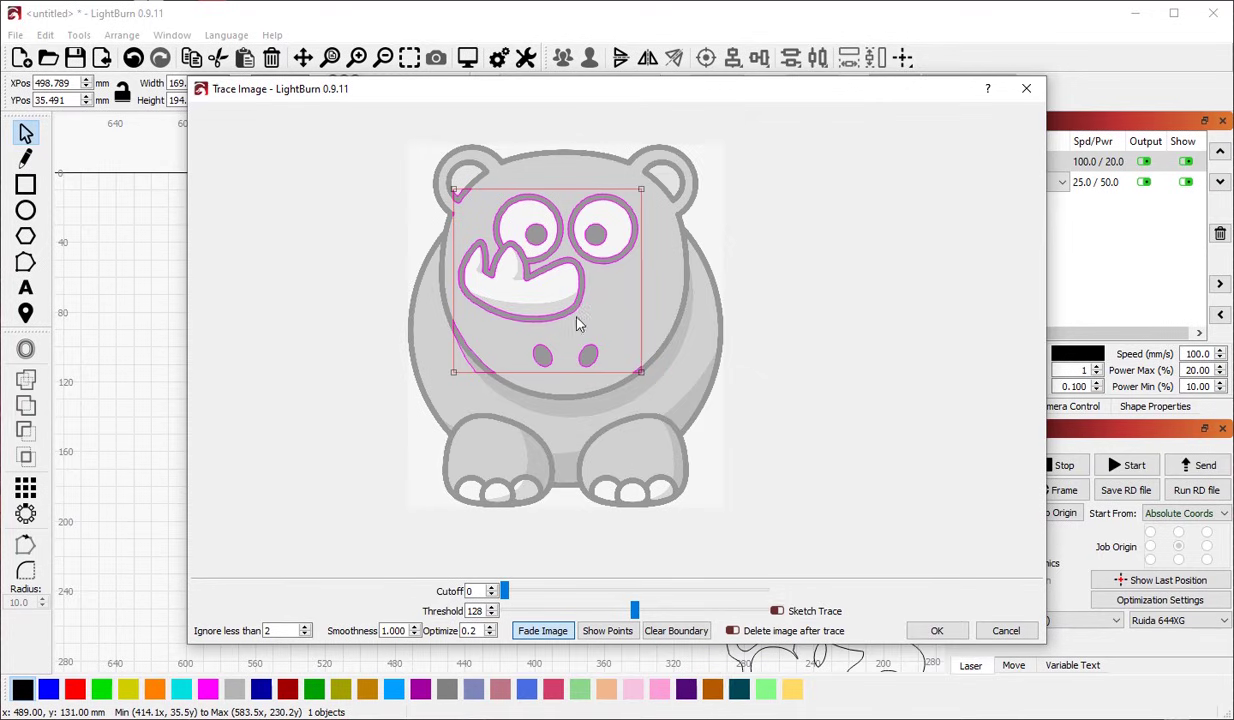
pyautogui.scroll(2, 600, 215)
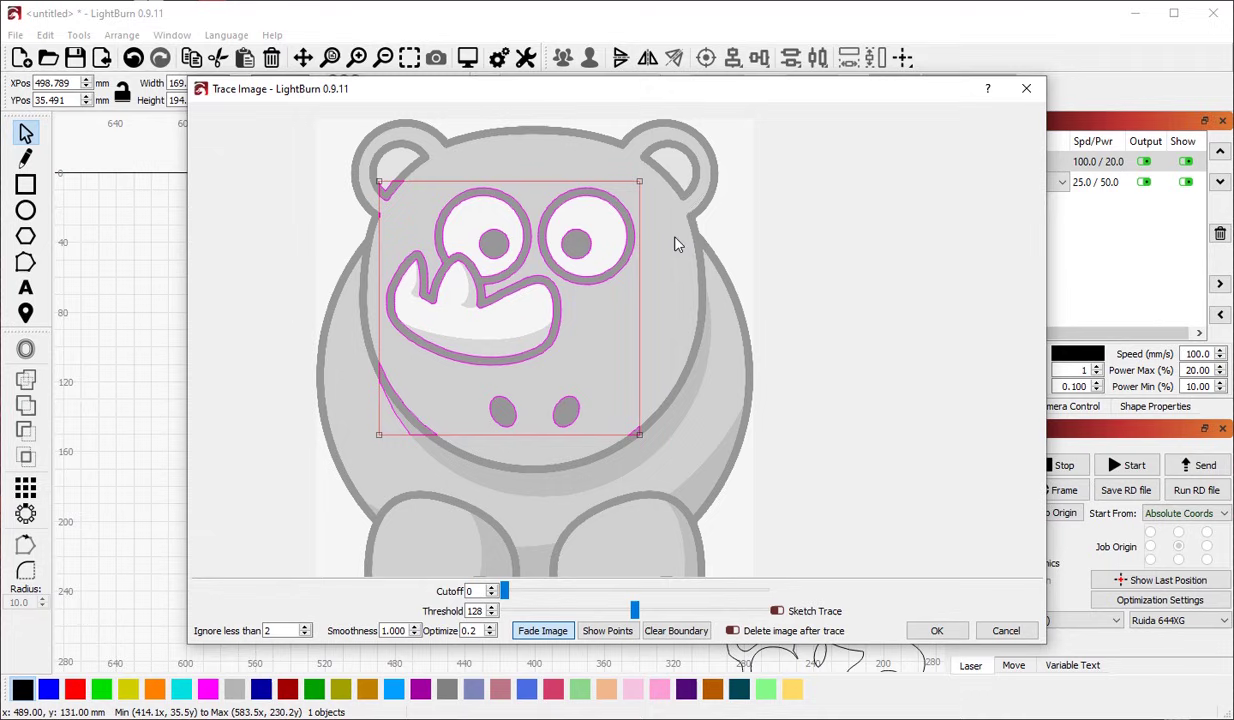
# Step: Clear the boundary and redraw it, narrowing it down to only the rhino's eyes
pyautogui.click(690, 277)
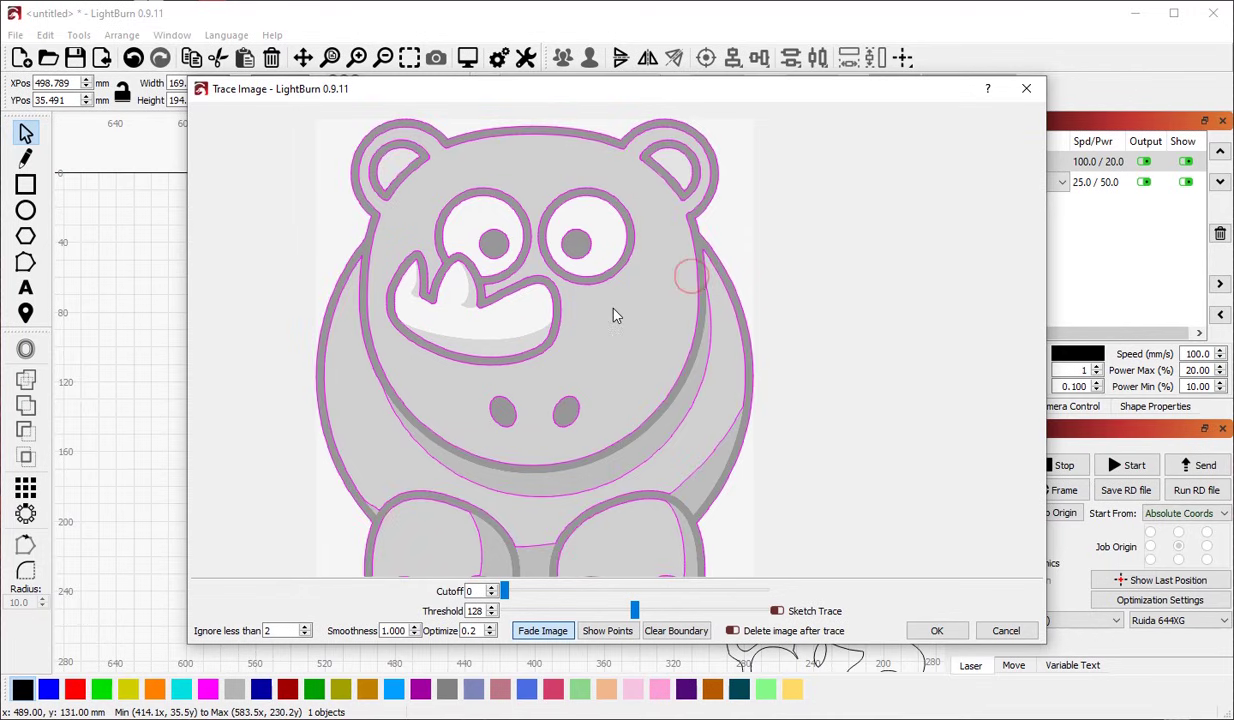
pyautogui.click(828, 277)
pyautogui.moveTo(344, 156)
pyautogui.mouseDown()
pyautogui.moveTo(686, 433)
pyautogui.moveTo(709, 424)
pyautogui.mouseUp()
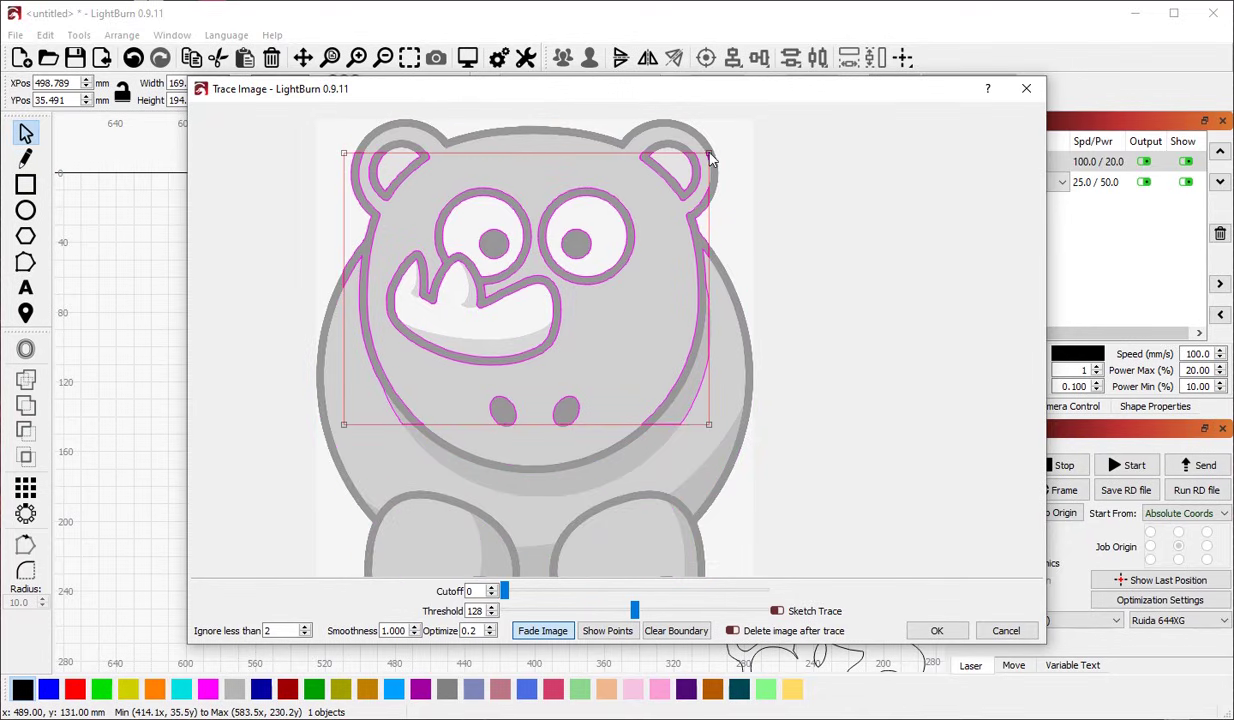
pyautogui.moveTo(711, 158)
pyautogui.mouseDown()
pyautogui.moveTo(713, 388)
pyautogui.moveTo(581, 457)
pyautogui.moveTo(593, 447)
pyautogui.mouseUp()
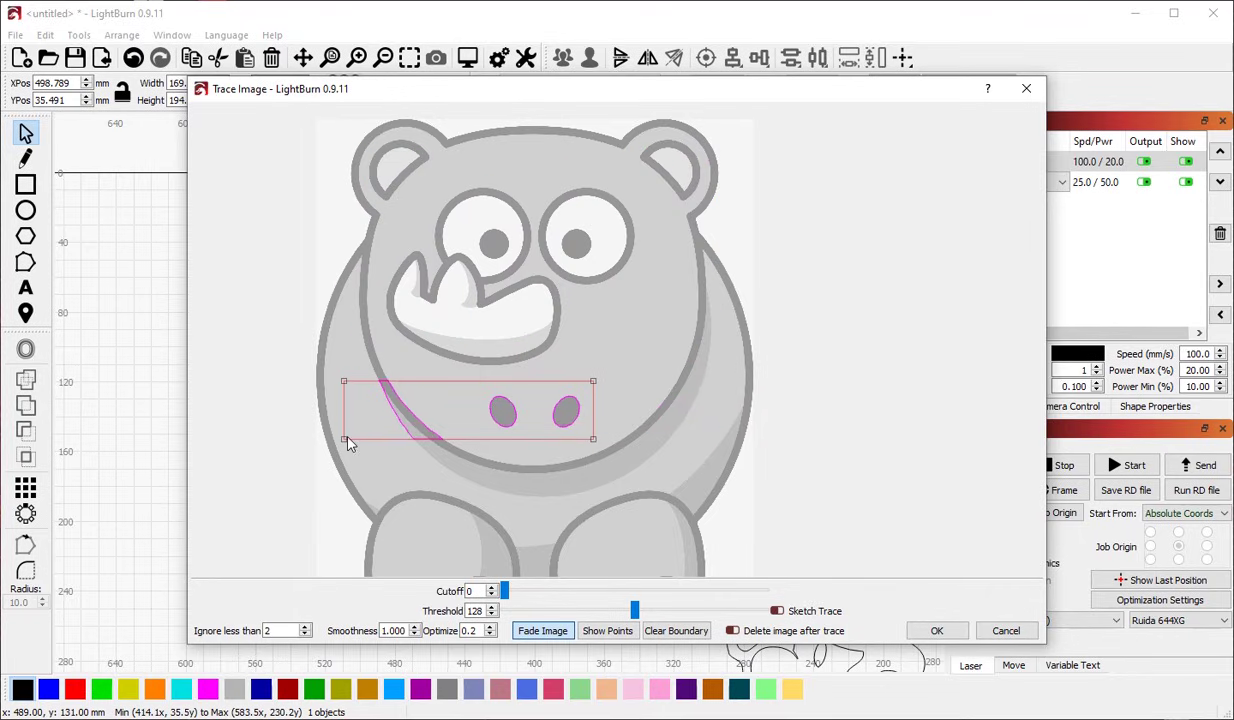
pyautogui.moveTo(348, 443)
pyautogui.mouseDown()
pyautogui.moveTo(482, 441)
pyautogui.moveTo(471, 438)
pyautogui.mouseUp()
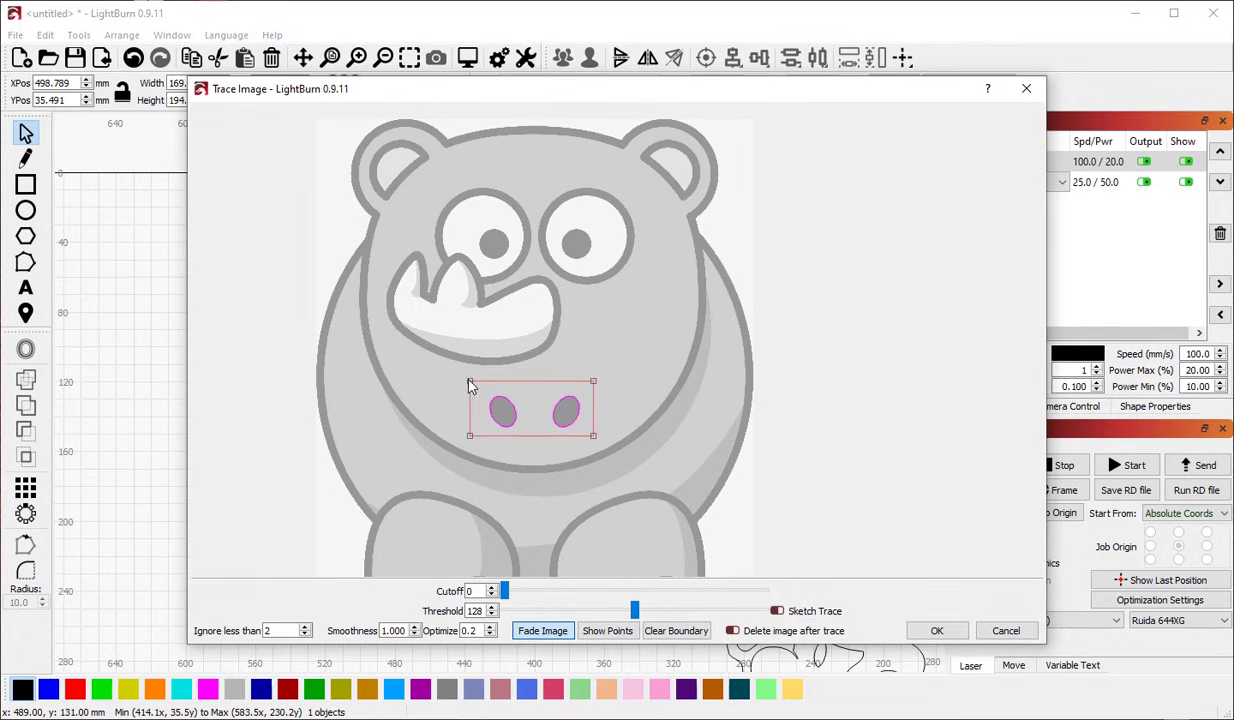
pyautogui.moveTo(471, 386)
pyautogui.mouseDown()
pyautogui.moveTo(463, 237)
pyautogui.moveTo(476, 226)
pyautogui.mouseUp()
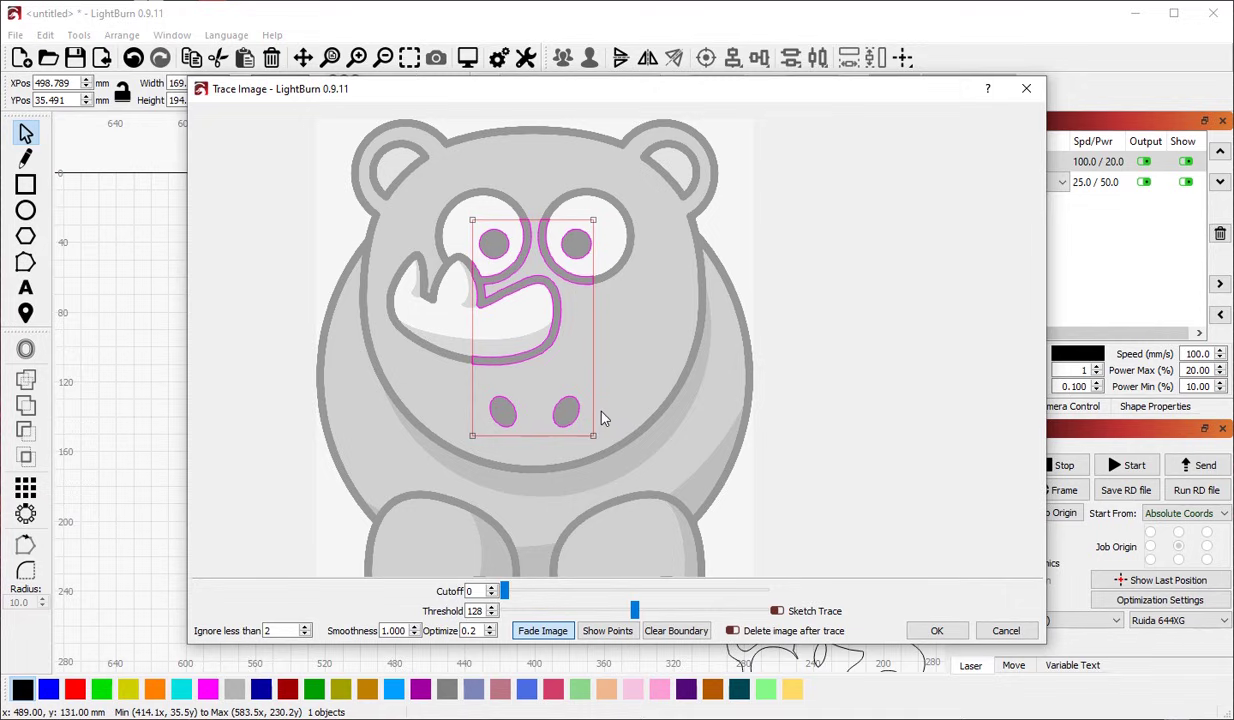
pyautogui.moveTo(593, 443); pyautogui.dragTo(596, 272)
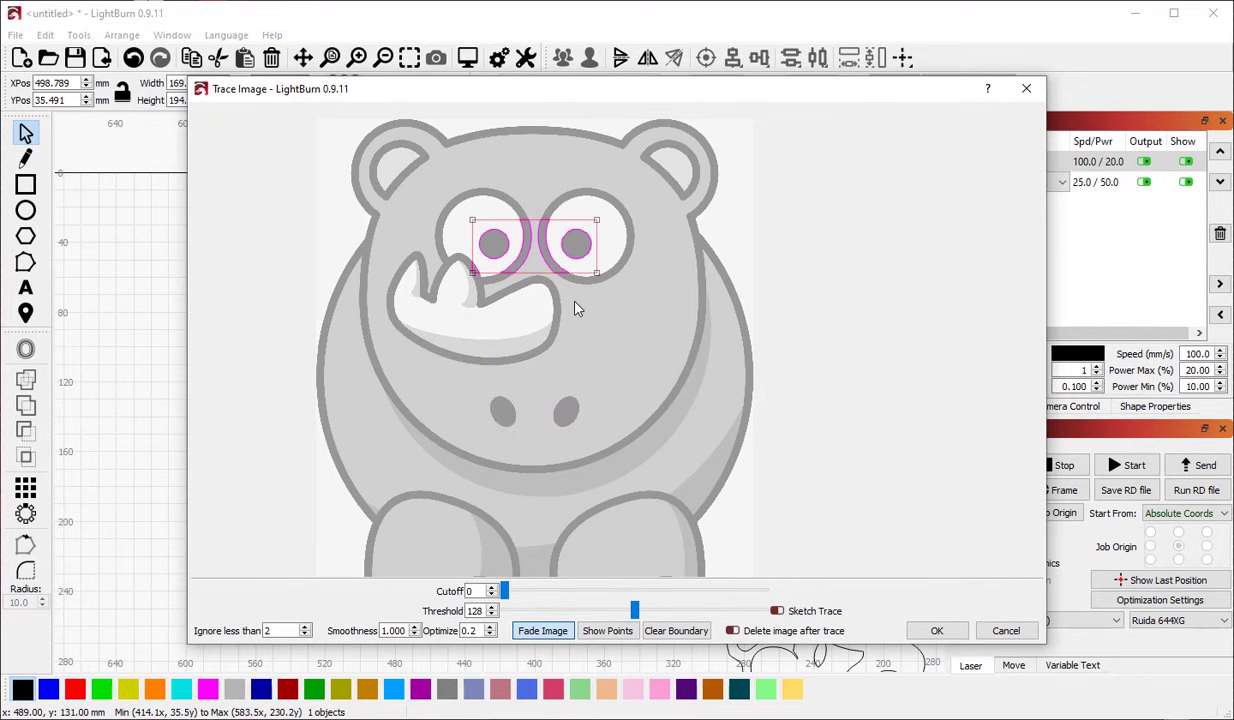
# Step: Add the eye outlines, check them against the rhino image, then start a new blank project
pyautogui.click(936, 630)
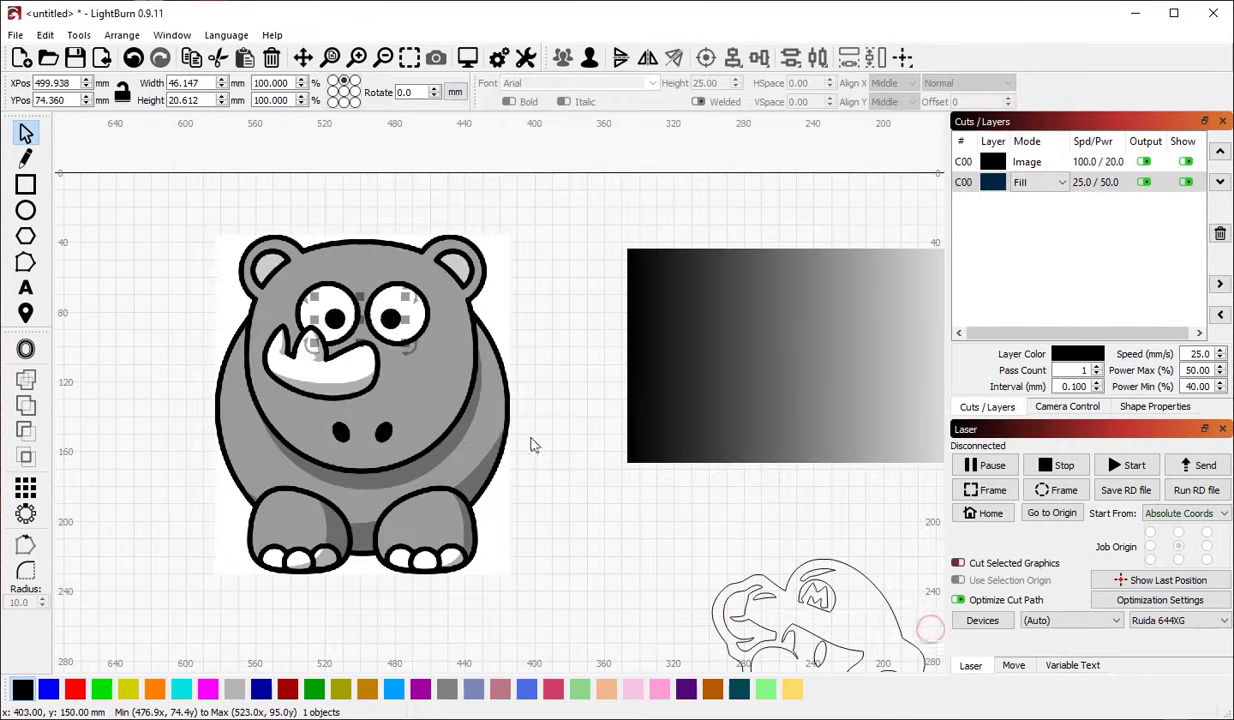
pyautogui.moveTo(420, 405)
pyautogui.mouseDown()
pyautogui.moveTo(661, 586)
pyautogui.moveTo(688, 440)
pyautogui.moveTo(691, 456)
pyautogui.mouseUp()
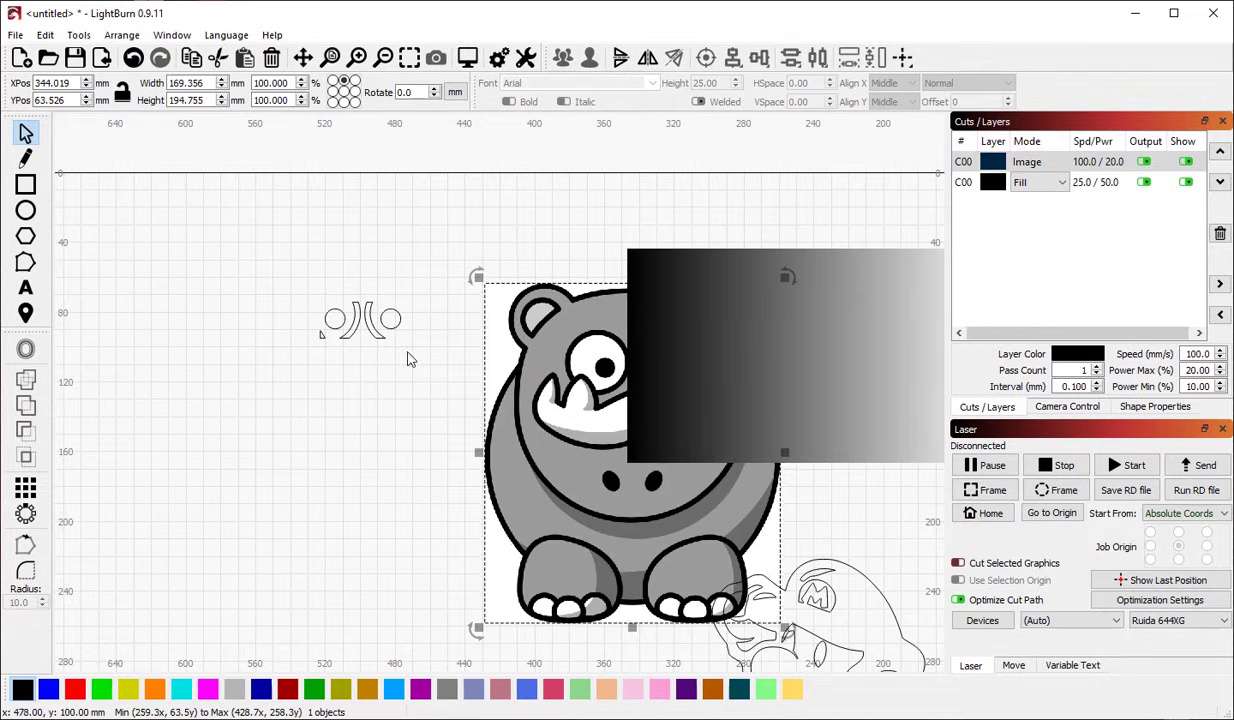
pyautogui.scroll(3, 378, 319)
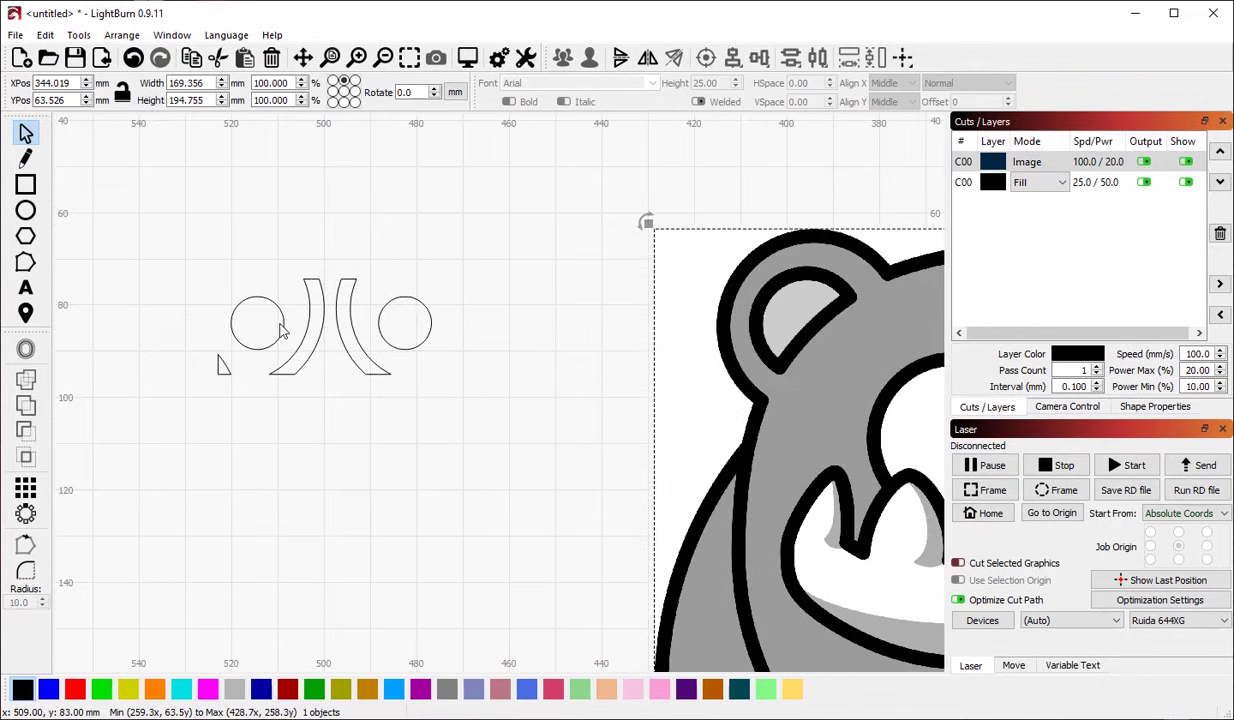
pyautogui.scroll(-2, 270, 430)
pyautogui.scroll(-3, 413, 284)
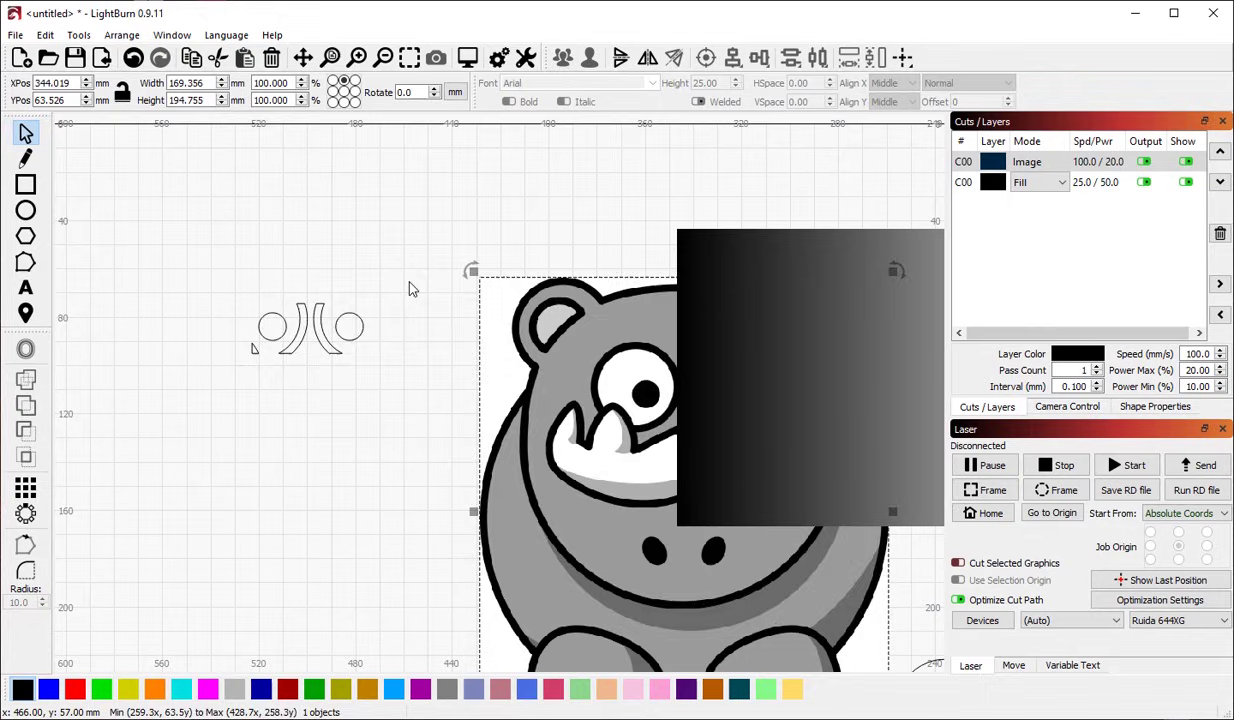
pyautogui.moveTo(519, 468)
pyautogui.mouseDown()
pyautogui.moveTo(324, 366)
pyautogui.moveTo(469, 389)
pyautogui.moveTo(473, 416)
pyautogui.moveTo(365, 541)
pyautogui.moveTo(277, 527)
pyautogui.mouseUp()
pyautogui.click(330, 298)
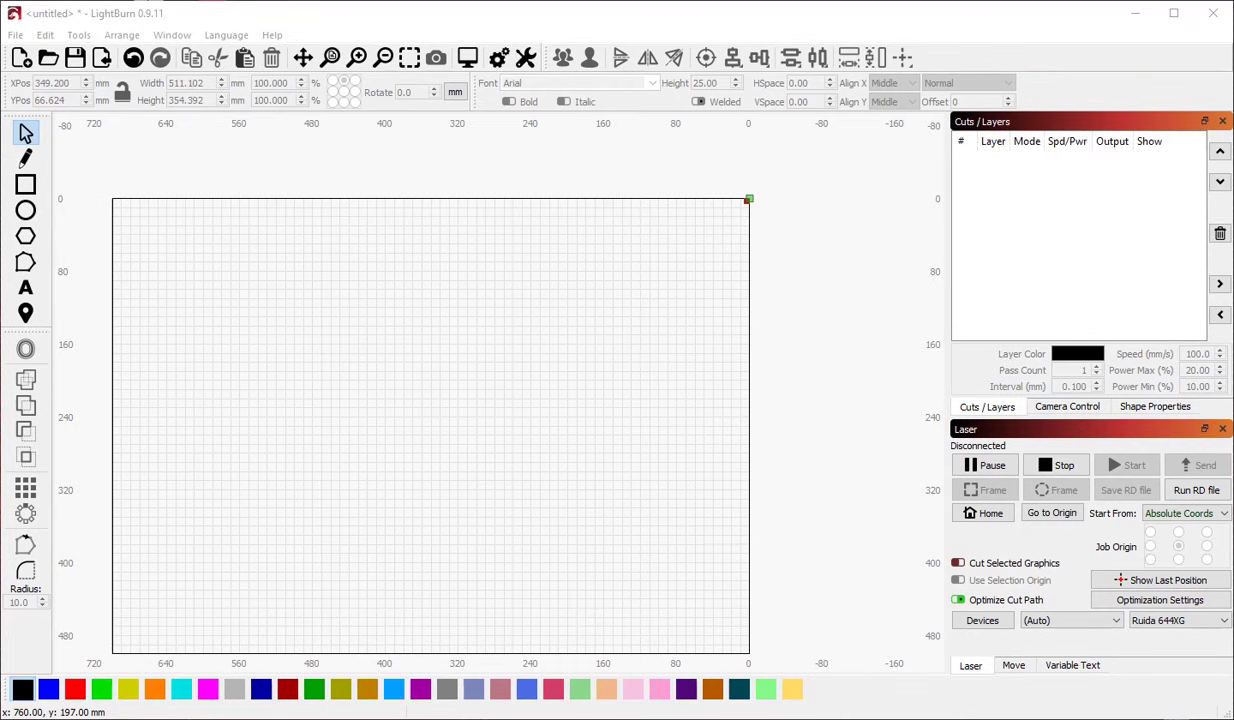
# Step: Import the Potato Casserole recipe photo, scale it to about 544 mm wide, and position it on the page
pyautogui.moveTo(5, 410); pyautogui.dragTo(443, 437)
pyautogui.scroll(-2, 470, 335)
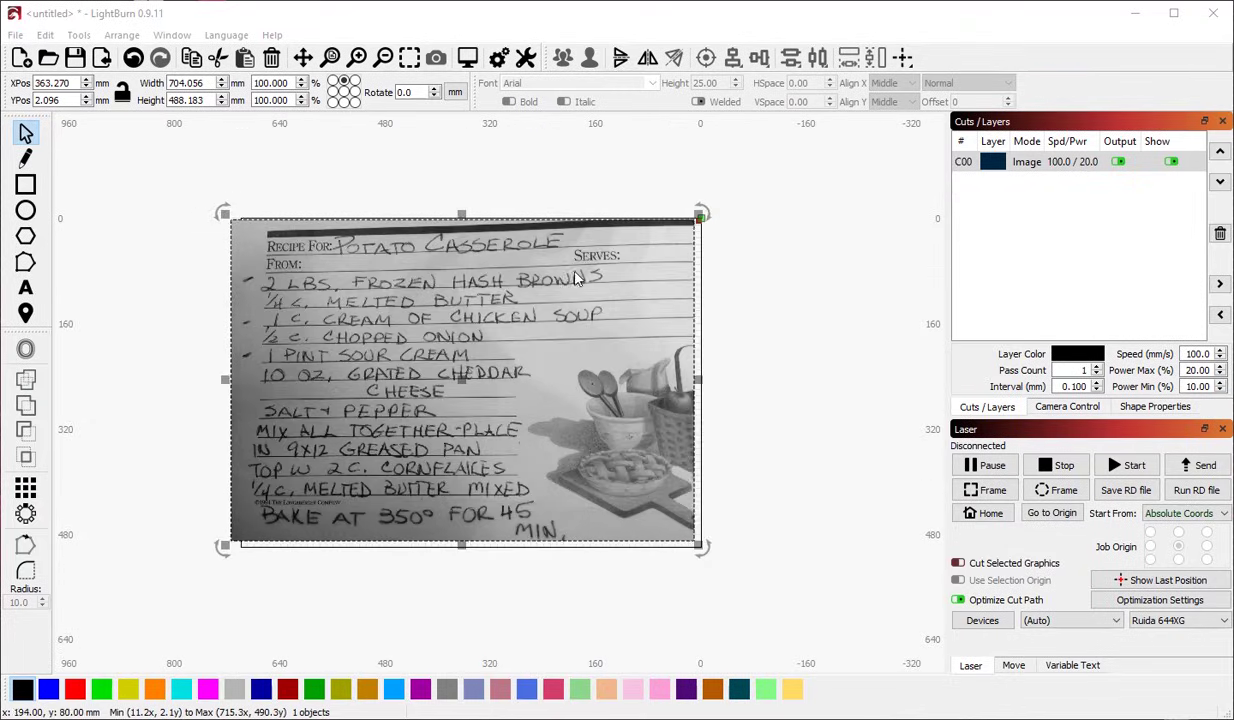
pyautogui.moveTo(225, 212); pyautogui.dragTo(336, 293)
pyautogui.moveTo(518, 413); pyautogui.dragTo(476, 380)
pyautogui.scroll(2, 510, 373)
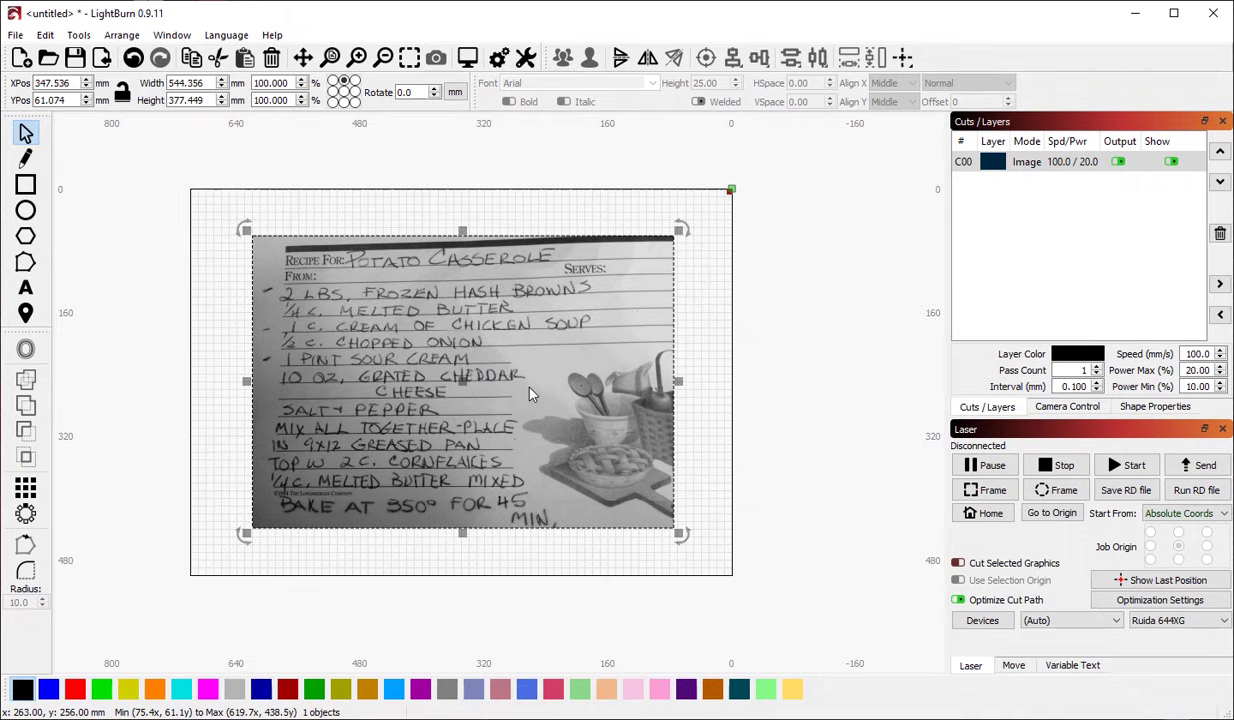
pyautogui.scroll(1, 330, 390)
pyautogui.rightClick(476, 334)
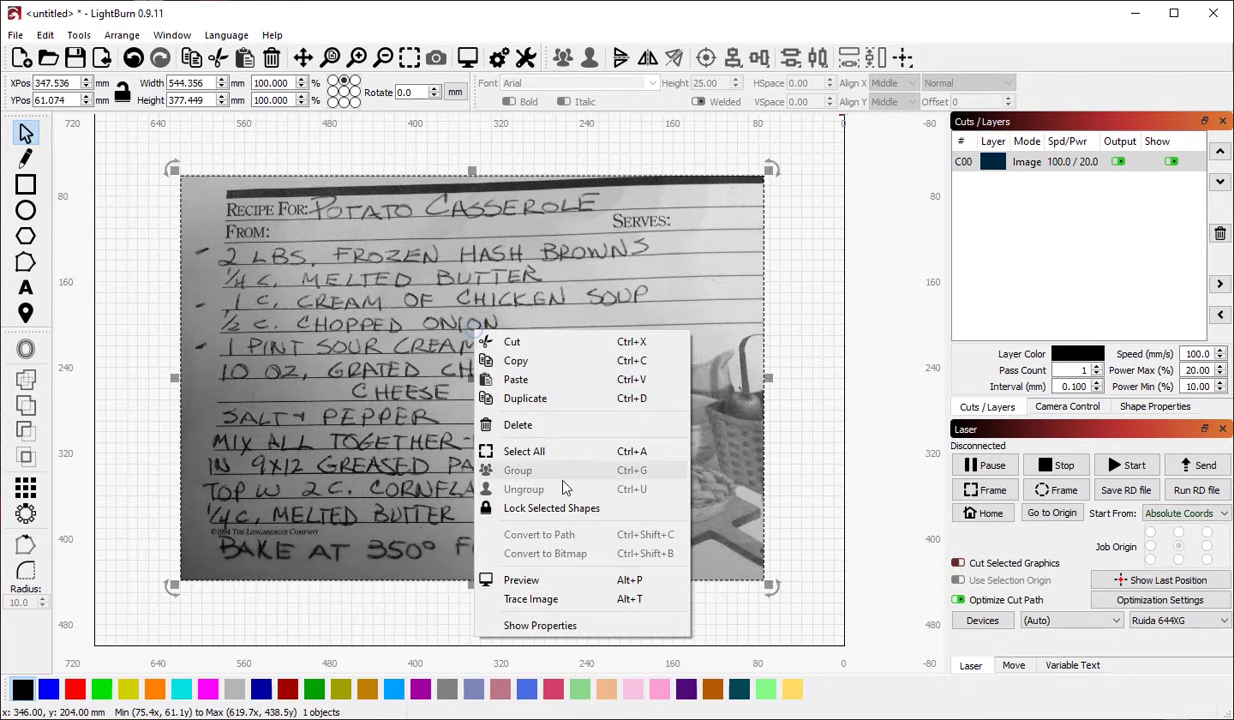
# Step: Open Trace Image for the recipe photo and lower the Threshold from 128 to 49
pyautogui.click(560, 600)
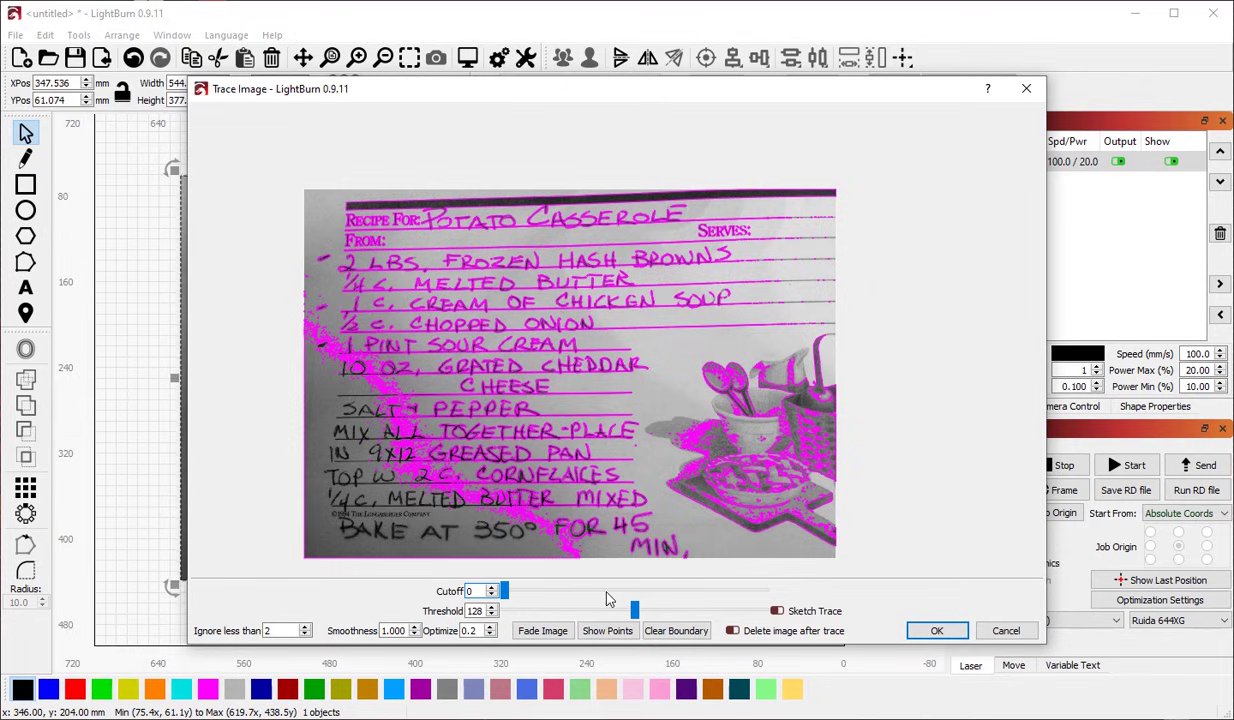
pyautogui.moveTo(633, 610)
pyautogui.mouseDown()
pyautogui.moveTo(533, 626)
pyautogui.moveTo(535, 612)
pyautogui.moveTo(655, 614)
pyautogui.moveTo(566, 612)
pyautogui.moveTo(669, 595)
pyautogui.moveTo(566, 599)
pyautogui.moveTo(613, 594)
pyautogui.mouseUp()
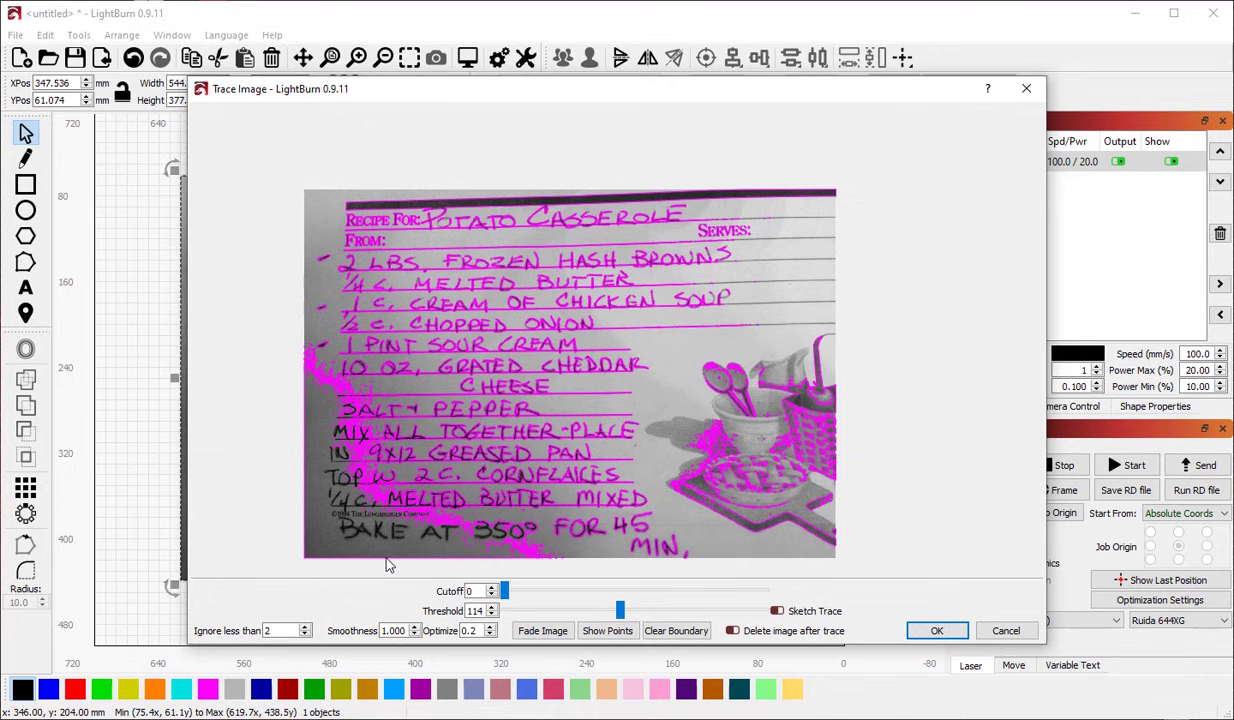
pyautogui.moveTo(620, 611); pyautogui.dragTo(554, 611)
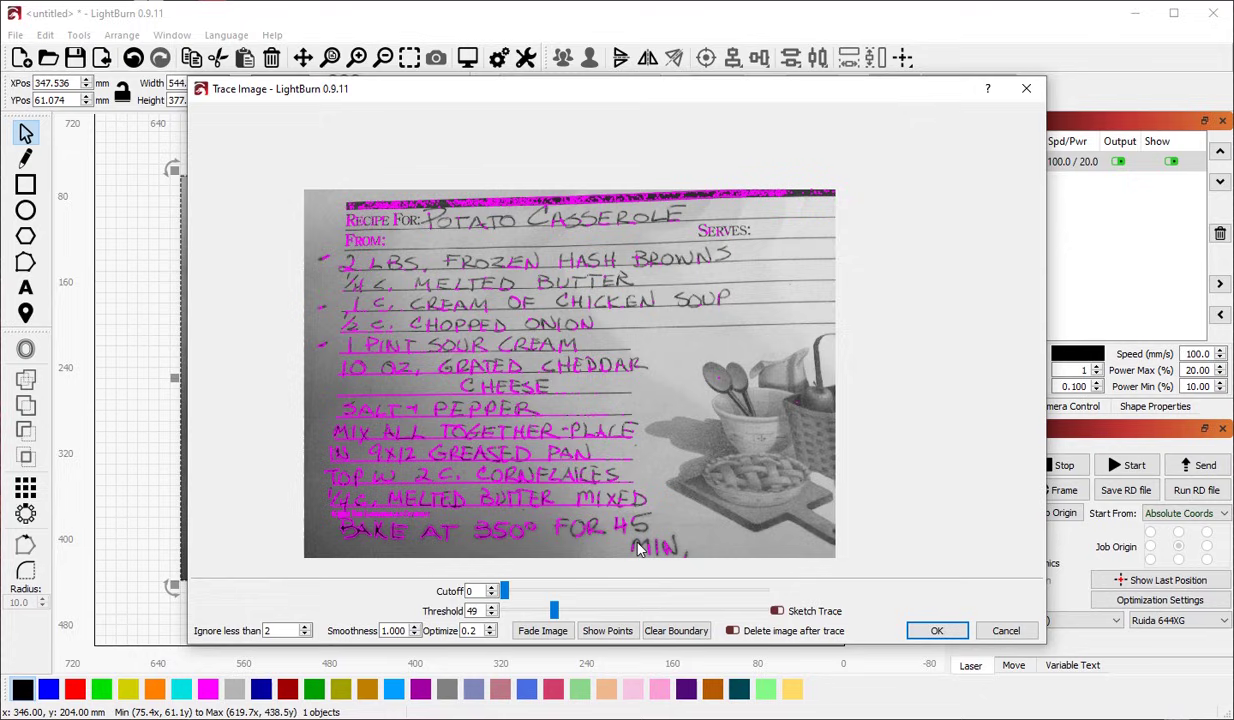
# Step: Turn on Sketch Trace and try several thresholds, finishing at 3
pyautogui.click(777, 611)
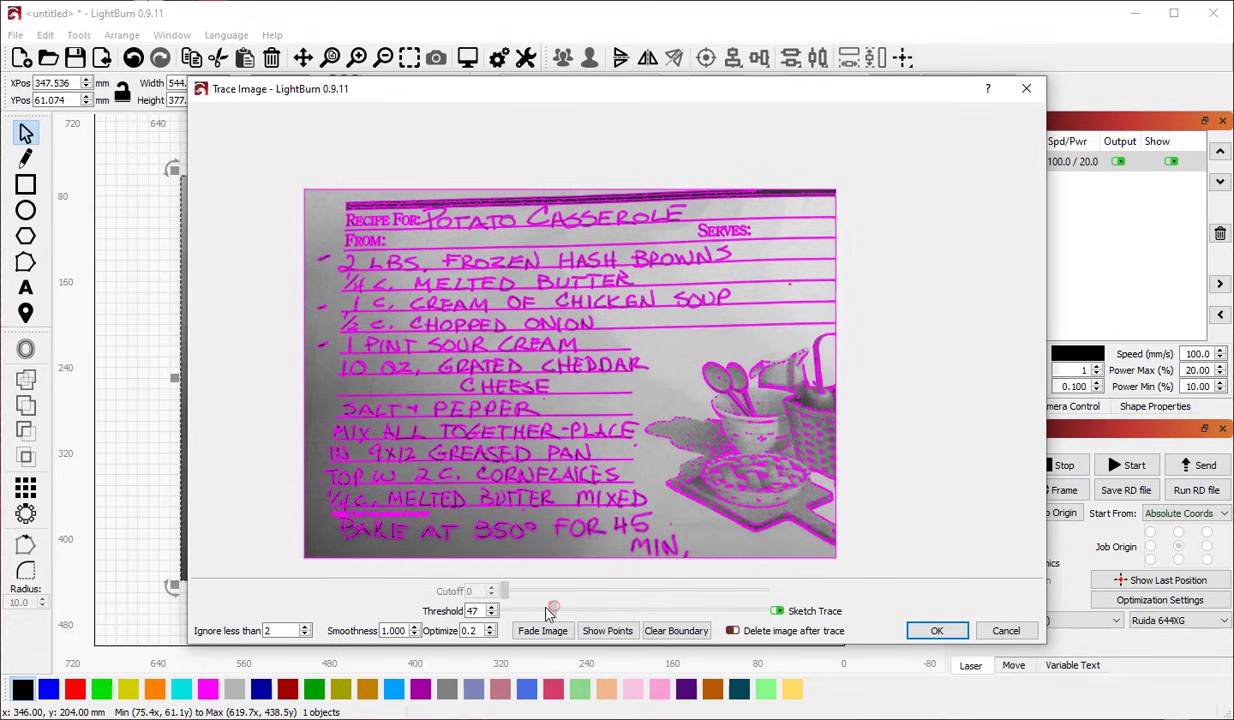
pyautogui.moveTo(553, 610)
pyautogui.mouseDown()
pyautogui.moveTo(686, 612)
pyautogui.moveTo(535, 611)
pyautogui.mouseUp()
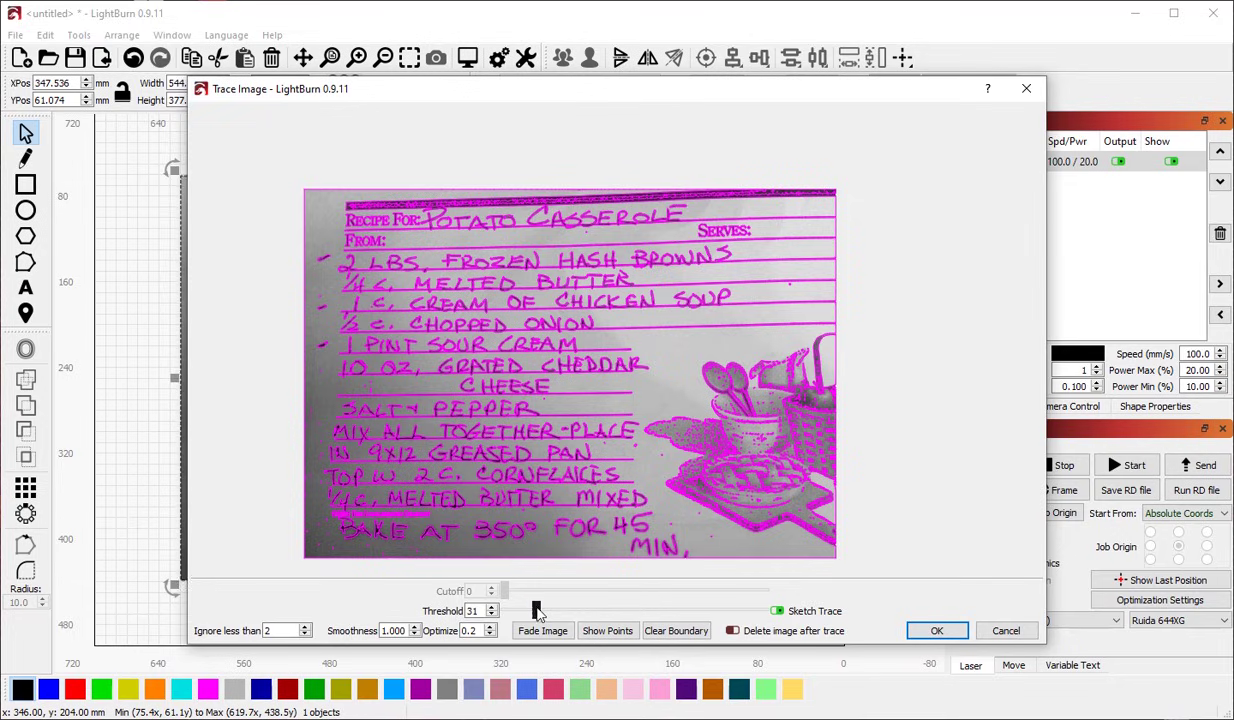
pyautogui.moveTo(537, 611); pyautogui.dragTo(668, 611)
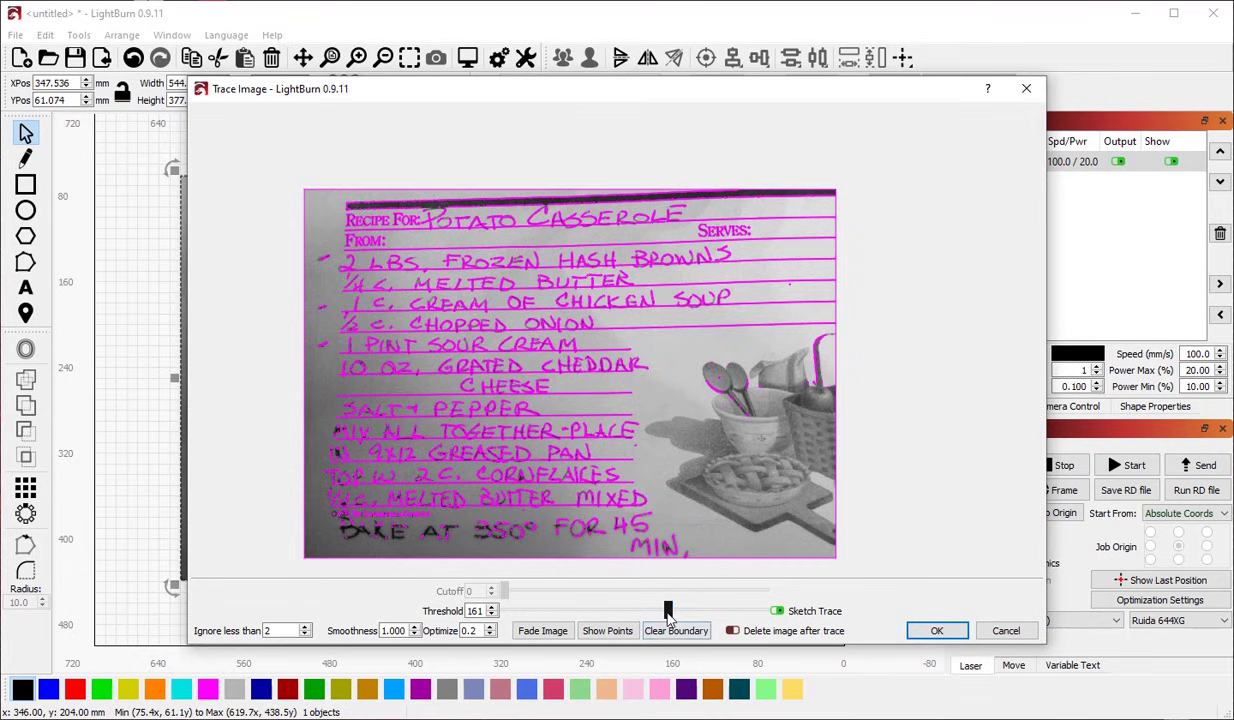
pyautogui.moveTo(667, 611); pyautogui.dragTo(508, 611)
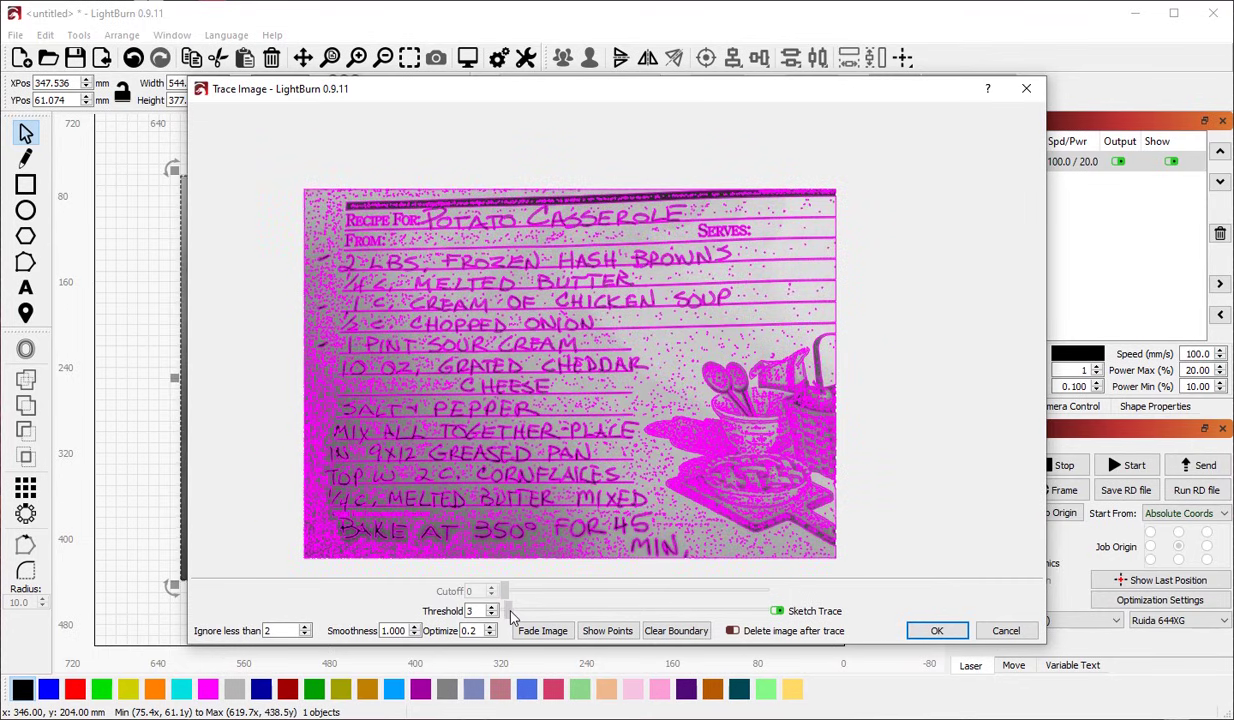
# Step: Set Ignore less than to 50, after first trying 30
pyautogui.click(511, 616)
pyautogui.doubleClick(283, 631)
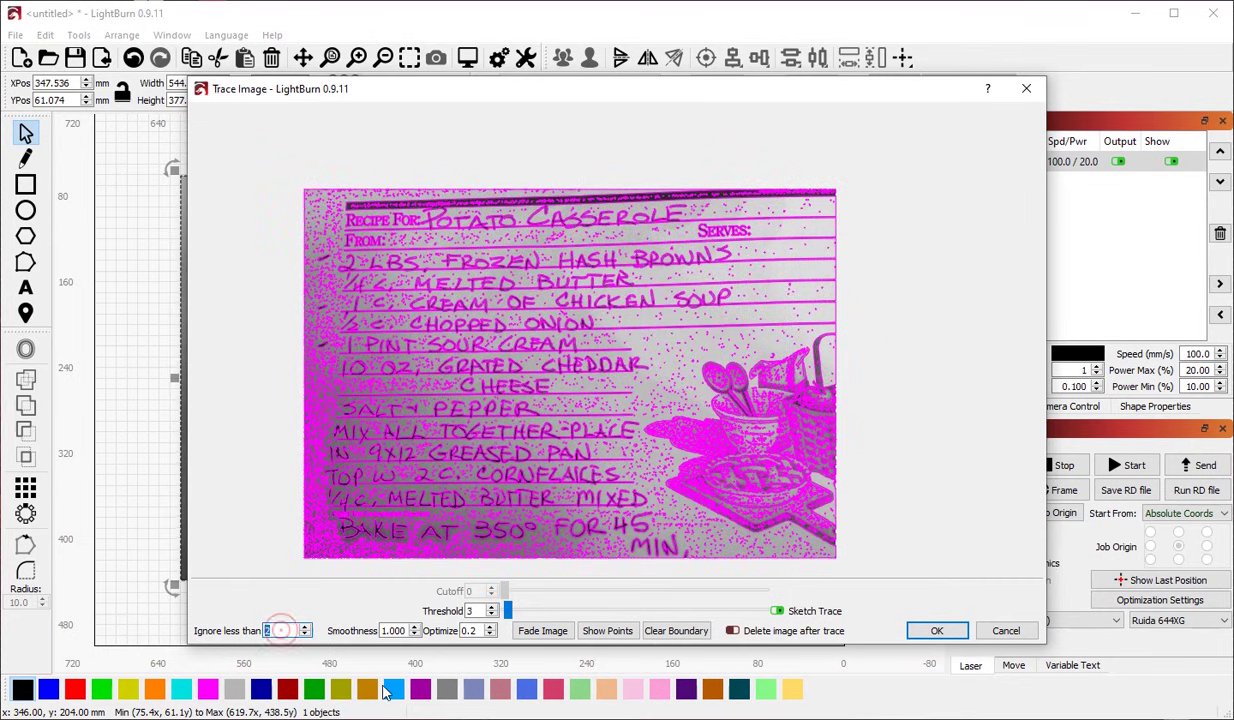
pyautogui.write('30')
pyautogui.press('Tab')
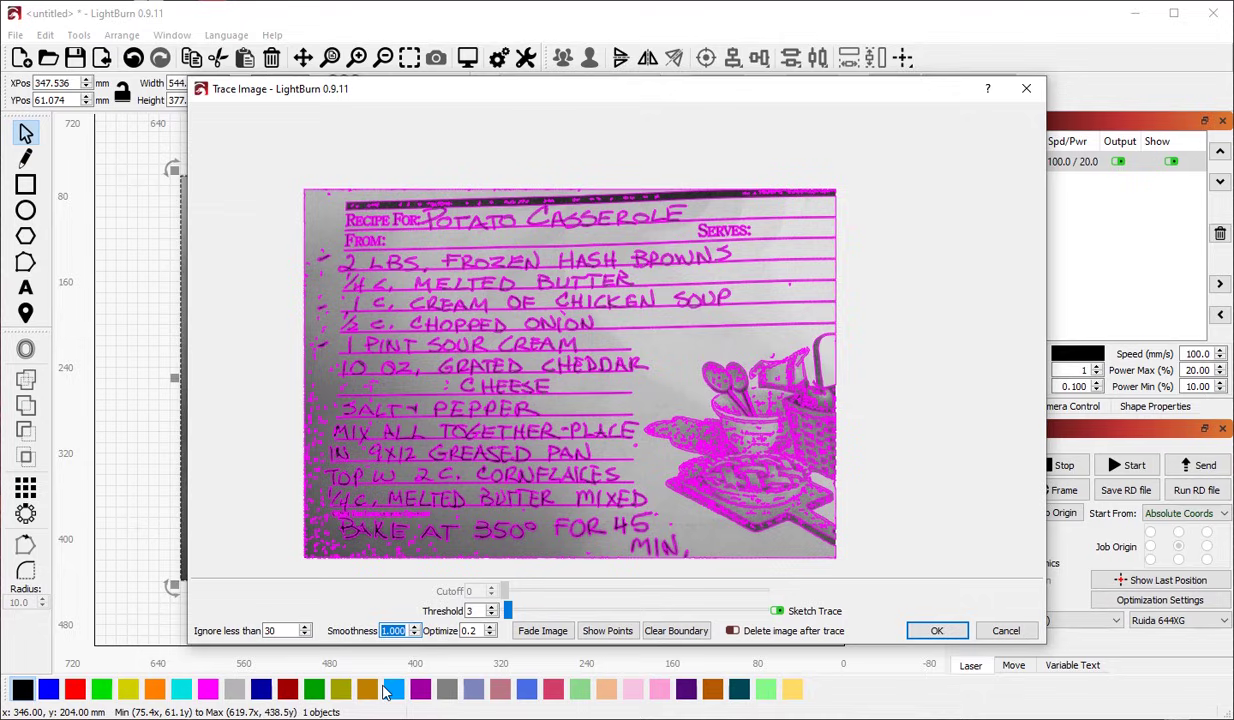
pyautogui.doubleClick(284, 631)
pyautogui.write('50')
pyautogui.press('Tab')
# Step: Nudge the Threshold to 7, inspect the preview, and add the traced outlines to the canvas
pyautogui.moveTo(507, 610); pyautogui.dragTo(514, 617)
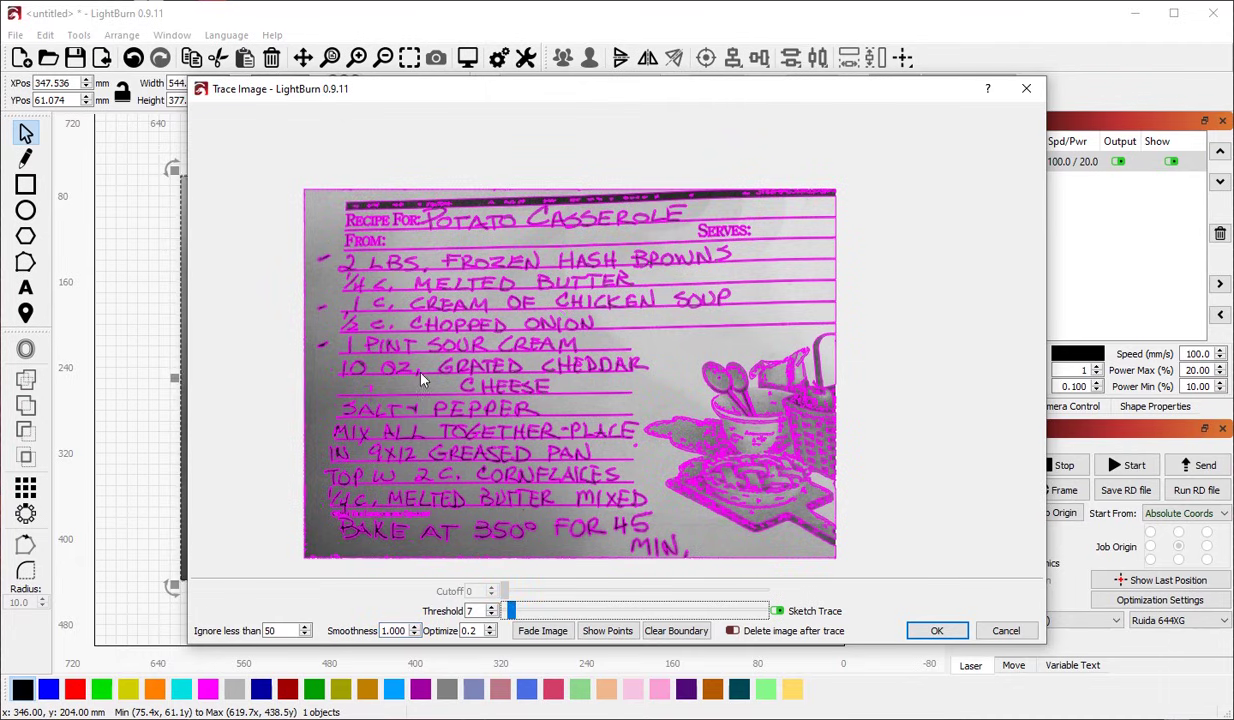
pyautogui.scroll(3, 812, 312)
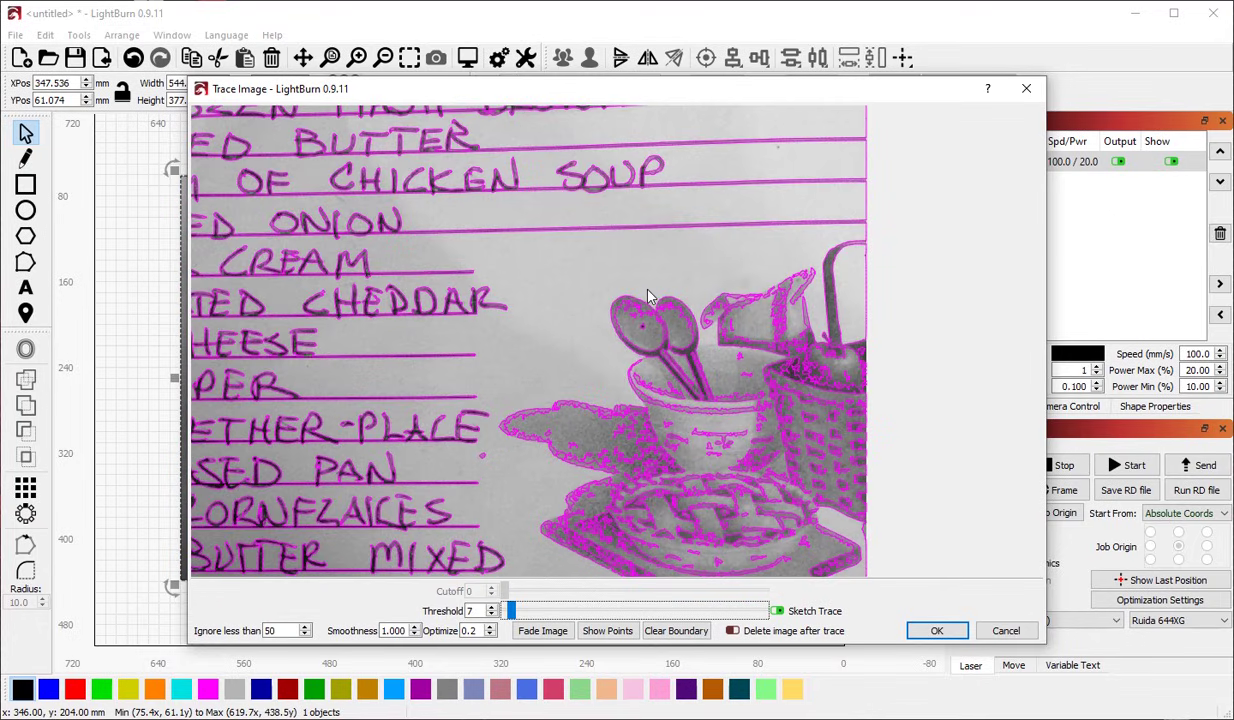
pyautogui.scroll(-2, 712, 332)
pyautogui.scroll(-2, 292, 388)
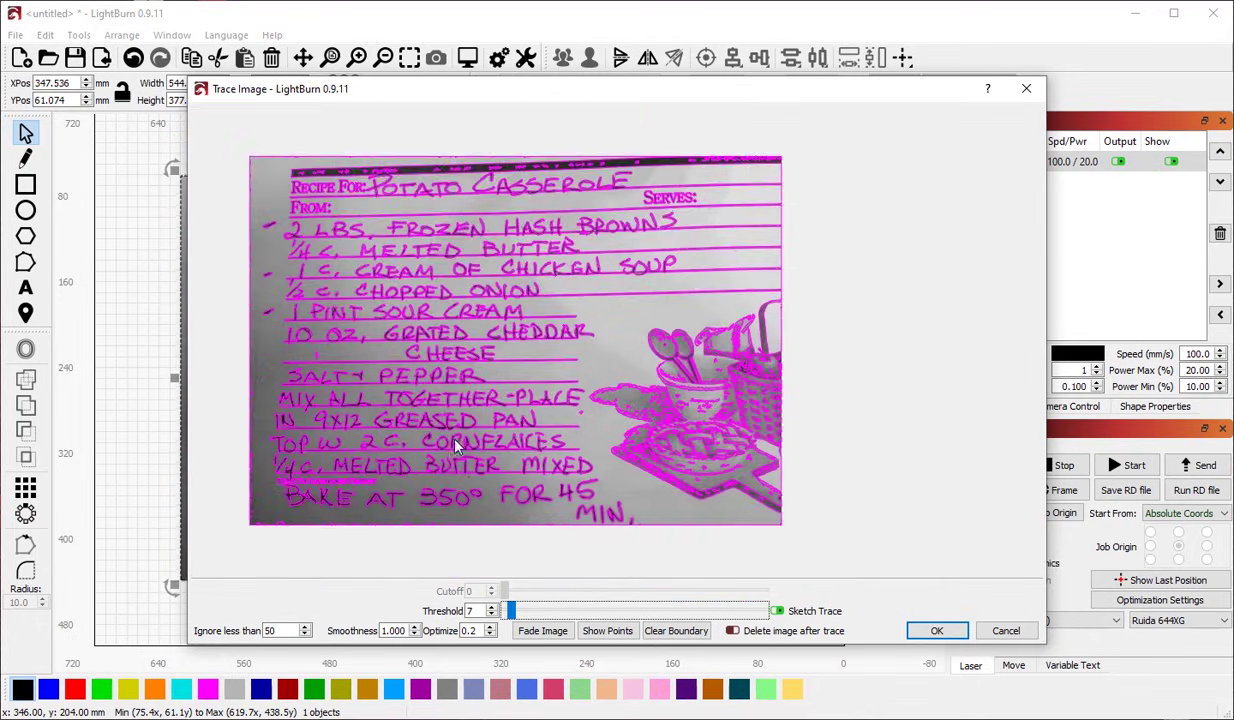
pyautogui.scroll(6, 438, 422)
pyautogui.scroll(4, 330, 408)
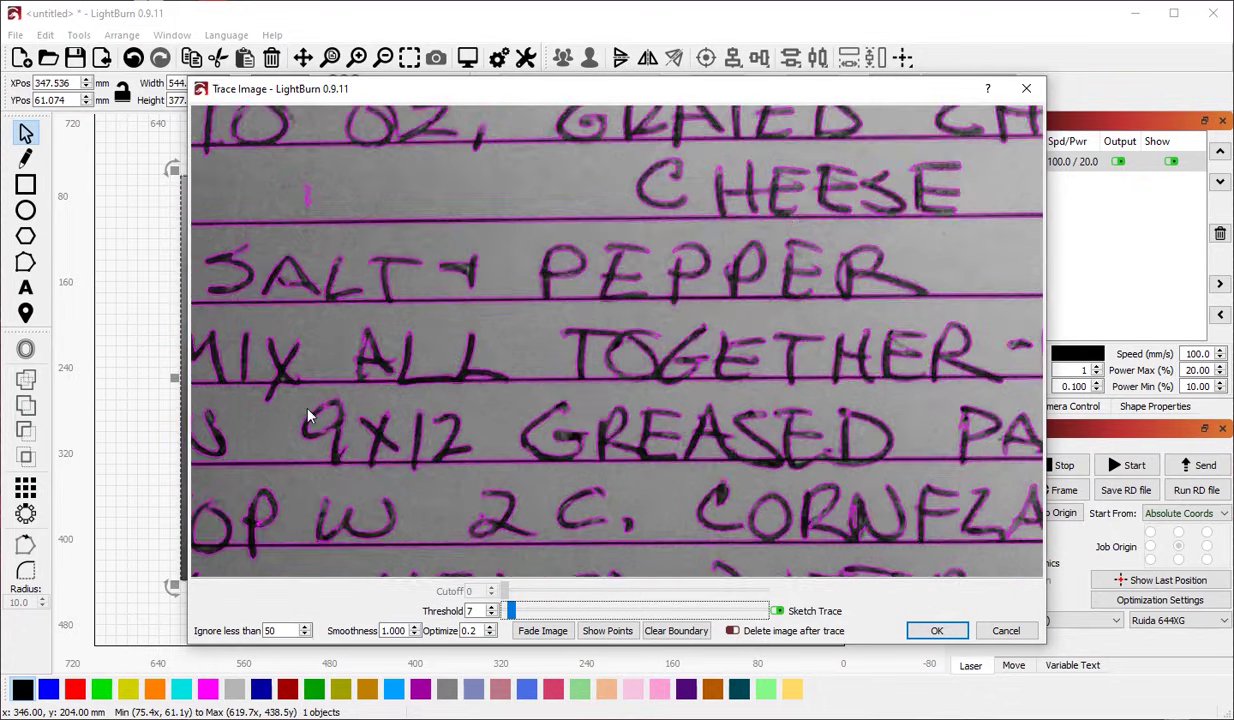
pyautogui.scroll(-8, 376, 420)
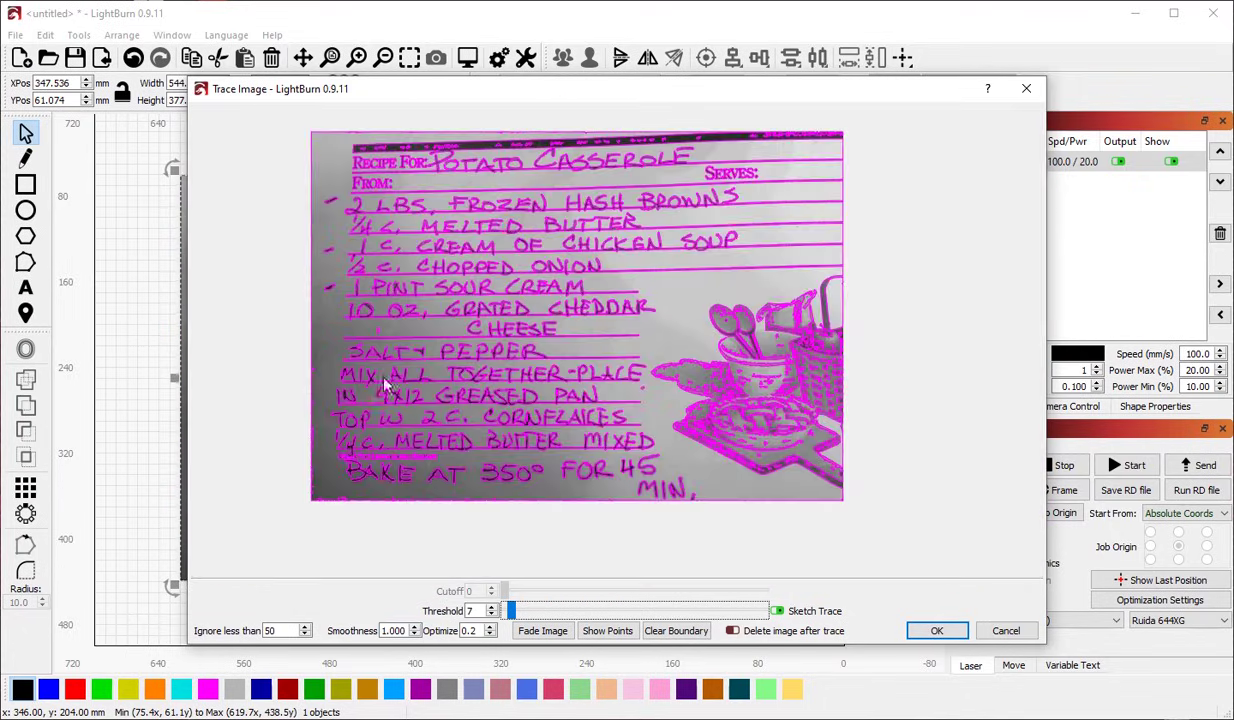
pyautogui.click(936, 630)
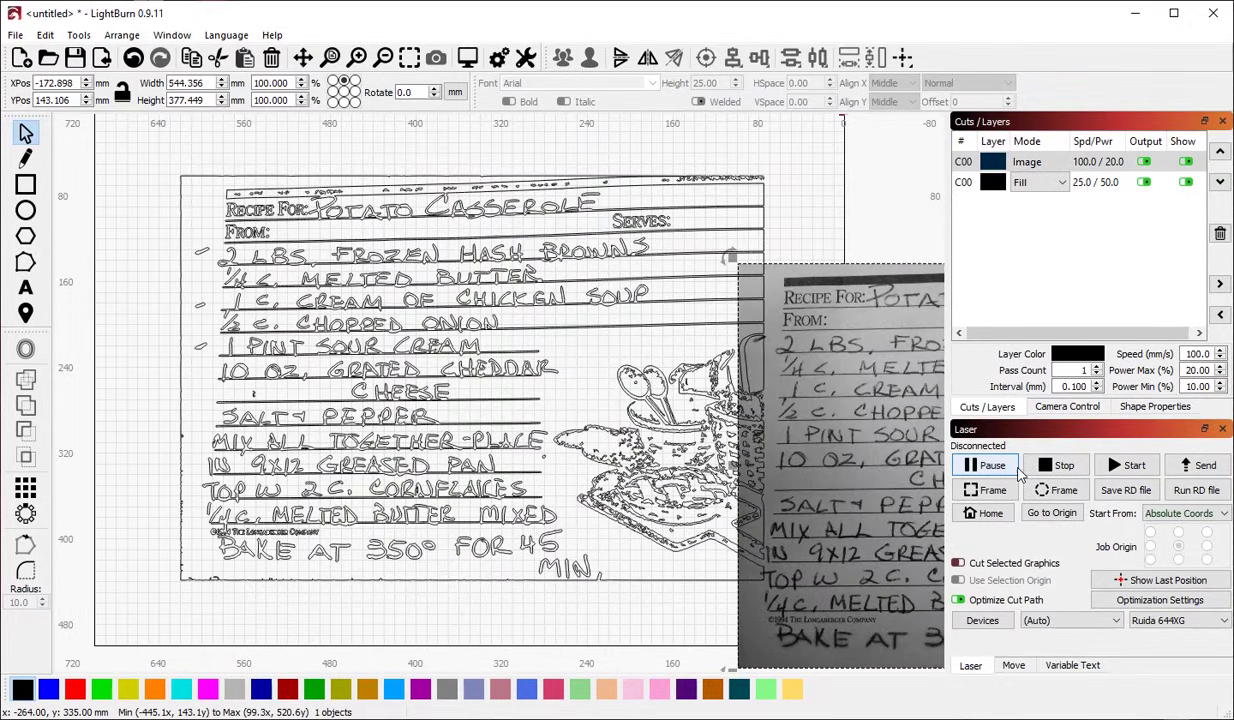
# Step: Delete the original recipe photo and briefly preview the traced job
pyautogui.press('Delete')
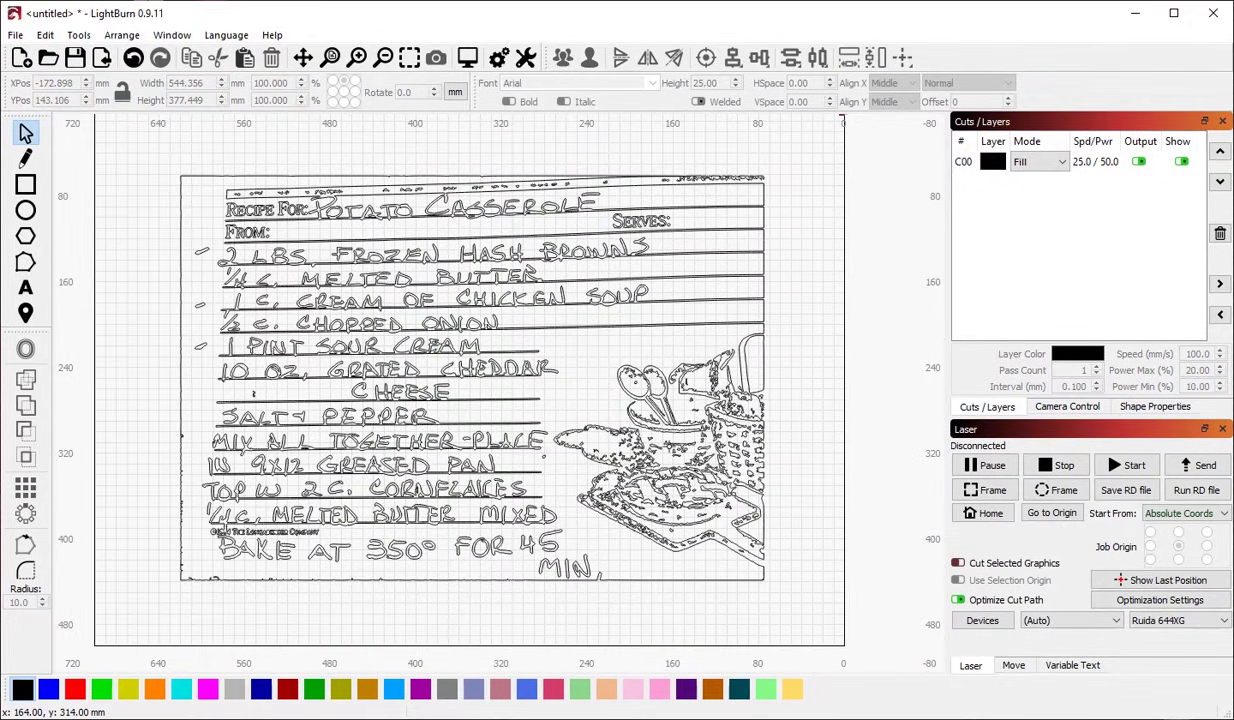
pyautogui.hotkey('alt', 'p')
pyautogui.press('Escape')
pyautogui.click(180, 200)
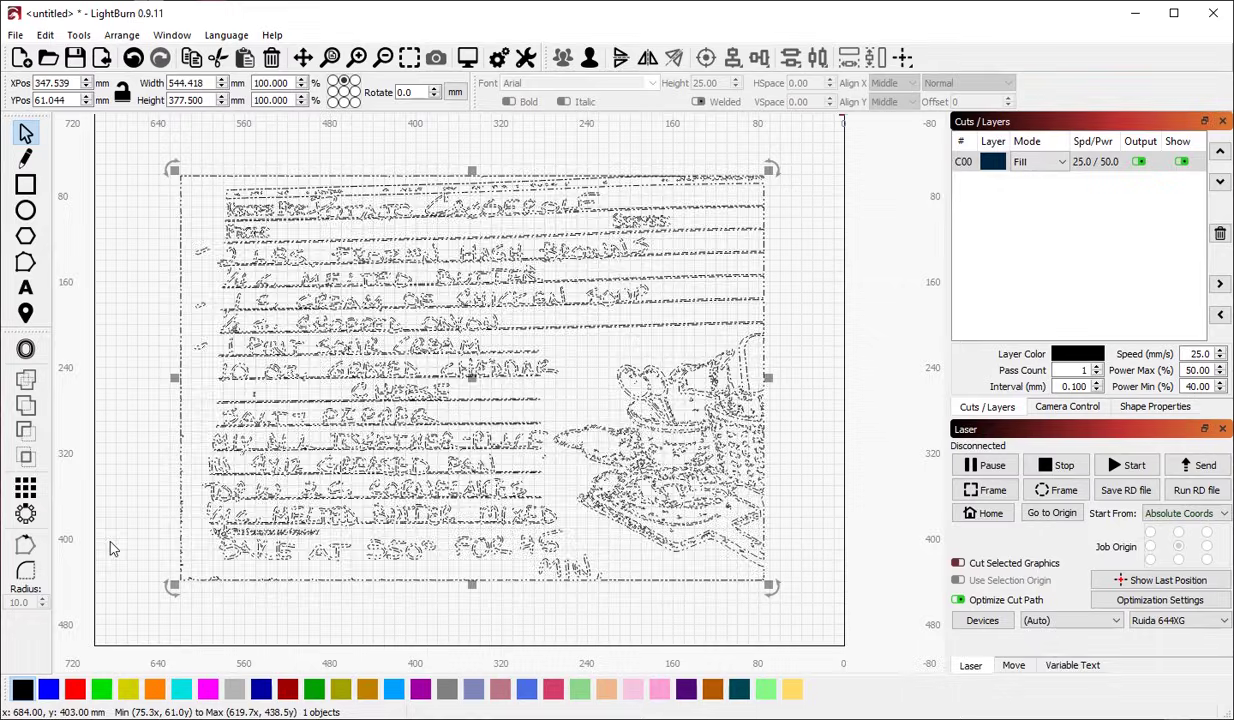
pyautogui.click(160, 242)
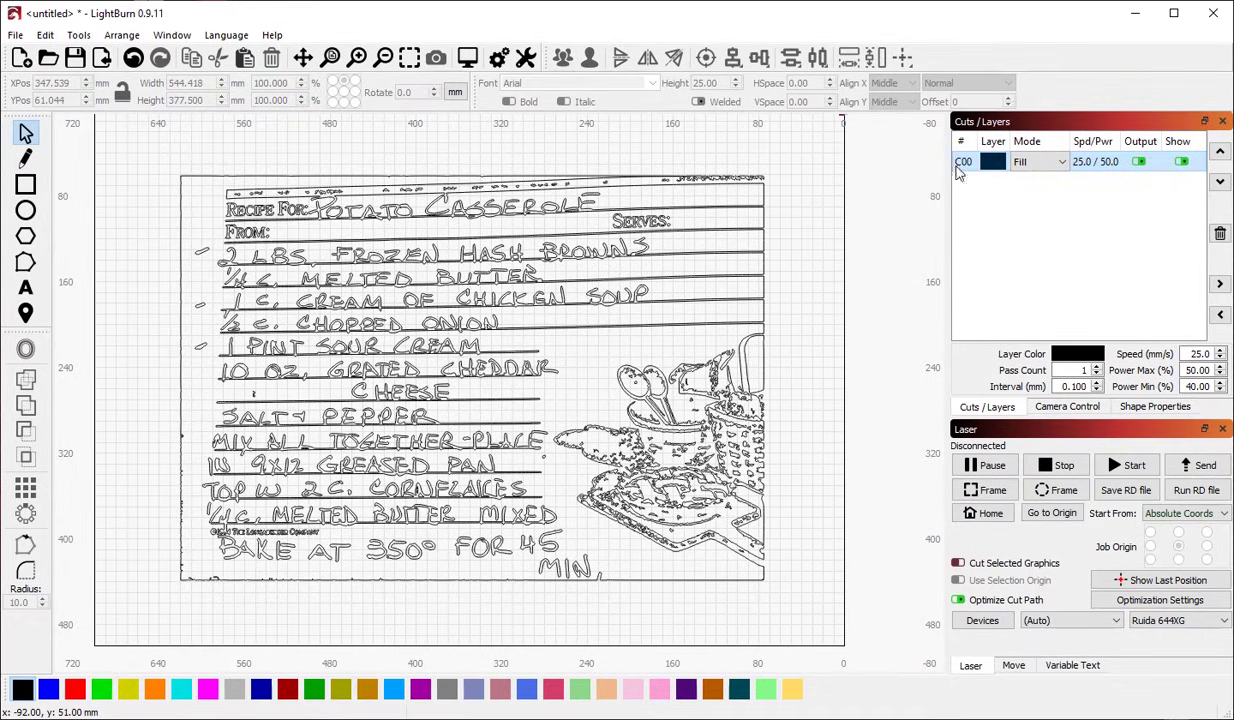
# Step: Draw a 556 × 391 mm rectangle framing the traced recipe
pyautogui.click(26, 184)
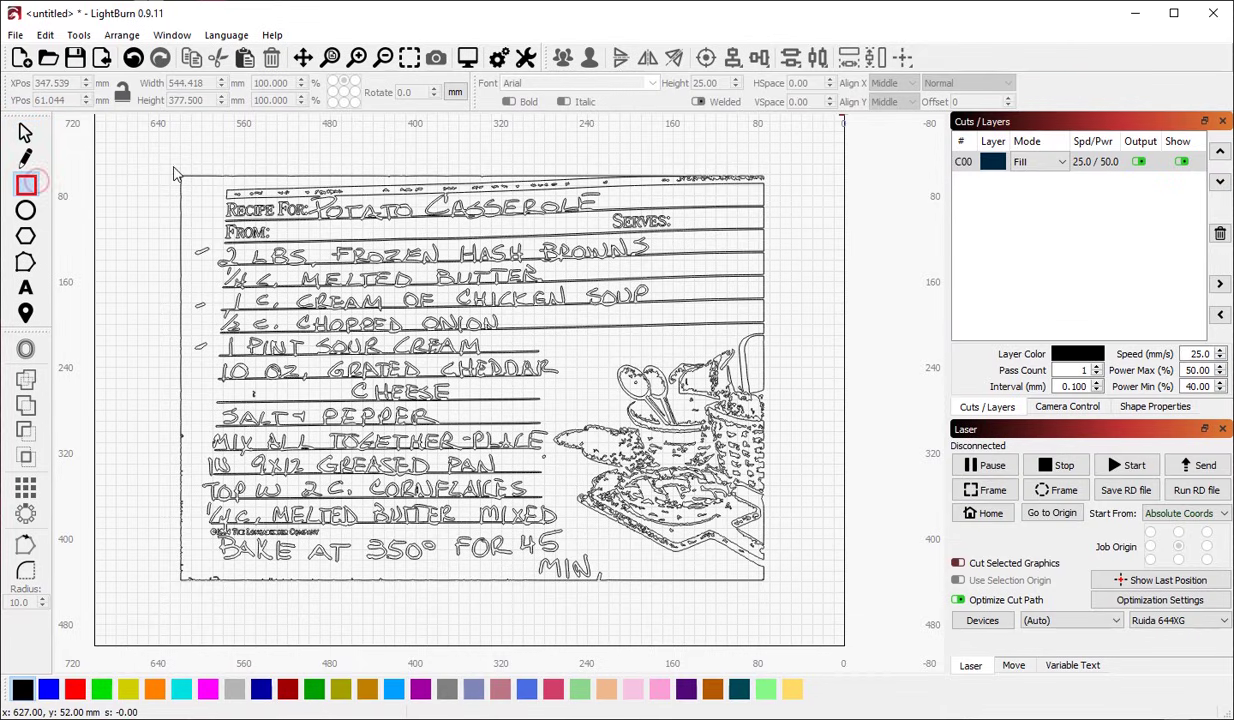
pyautogui.moveTo(174, 170)
pyautogui.mouseDown()
pyautogui.moveTo(286, 314)
pyautogui.moveTo(701, 588)
pyautogui.moveTo(771, 597)
pyautogui.mouseUp()
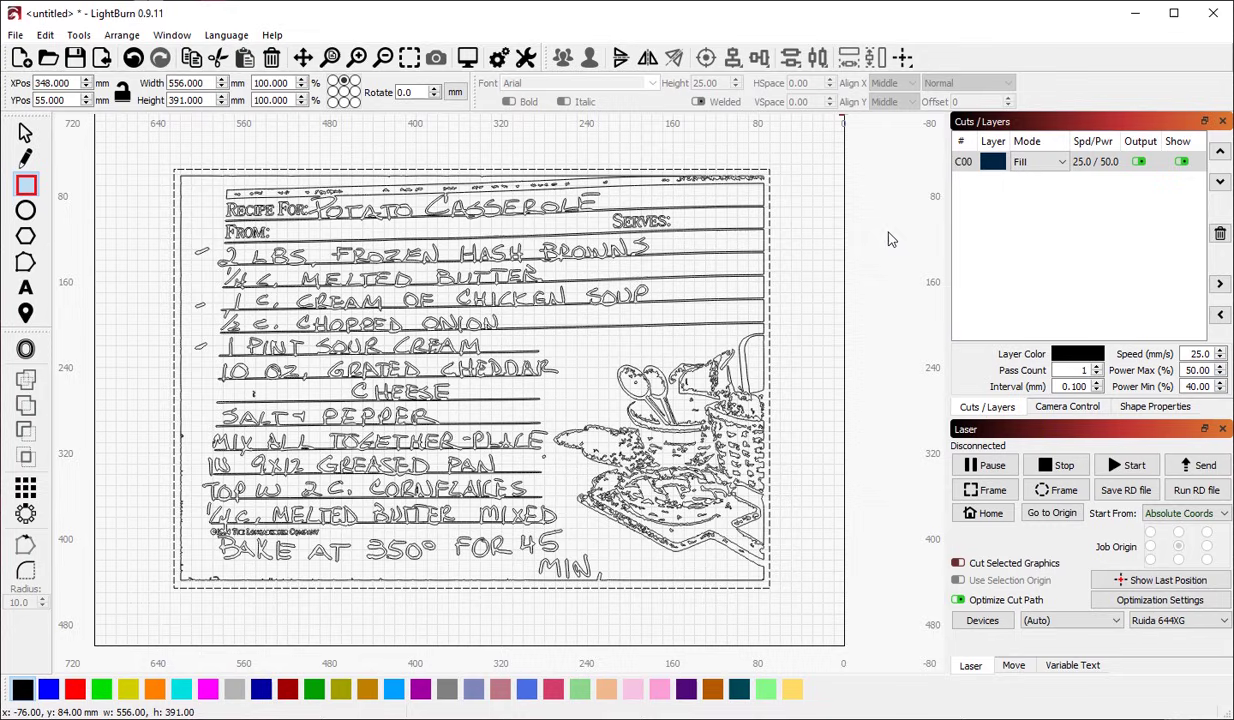
pyautogui.click(388, 141)
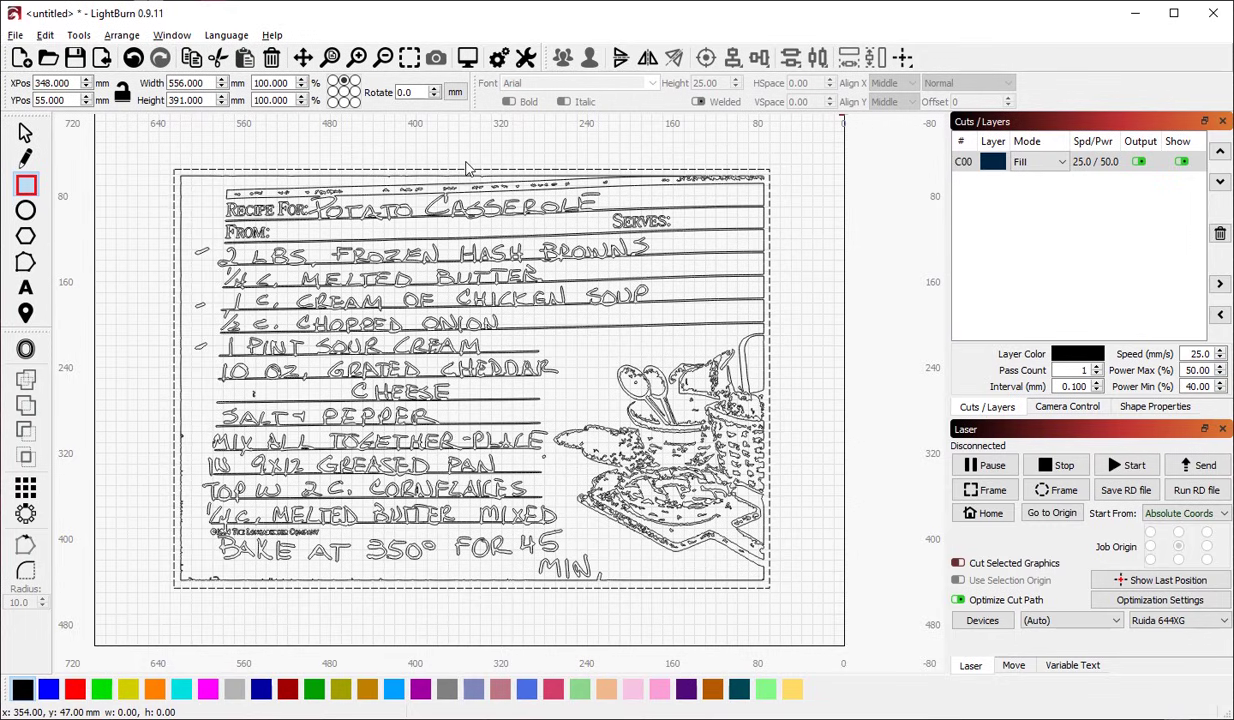
pyautogui.hotkey('alt', 'p')
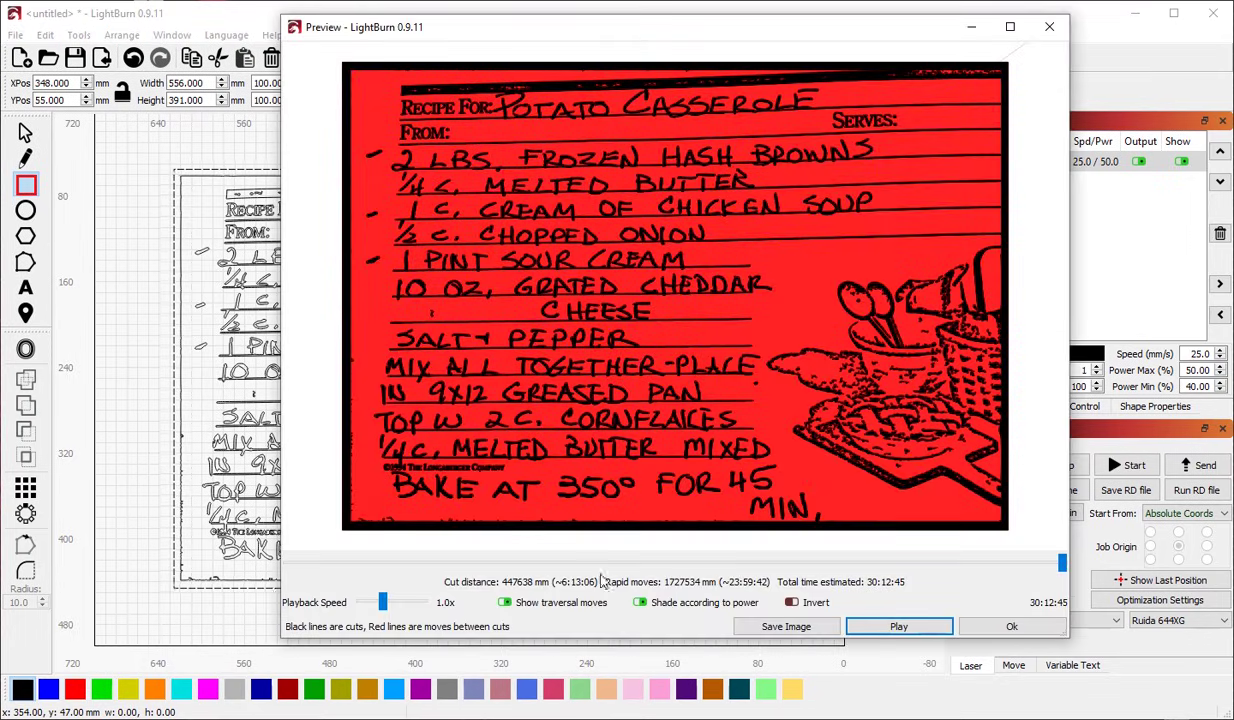
pyautogui.click(506, 602)
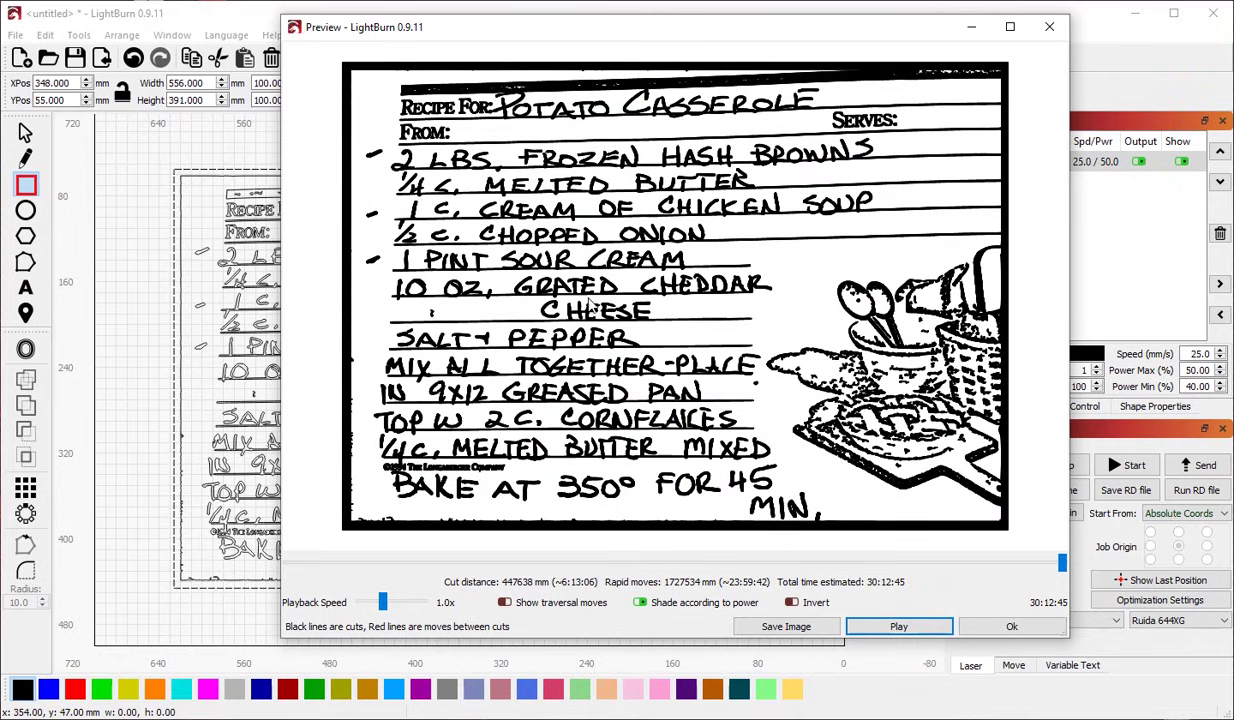
pyautogui.scroll(3, 780, 500)
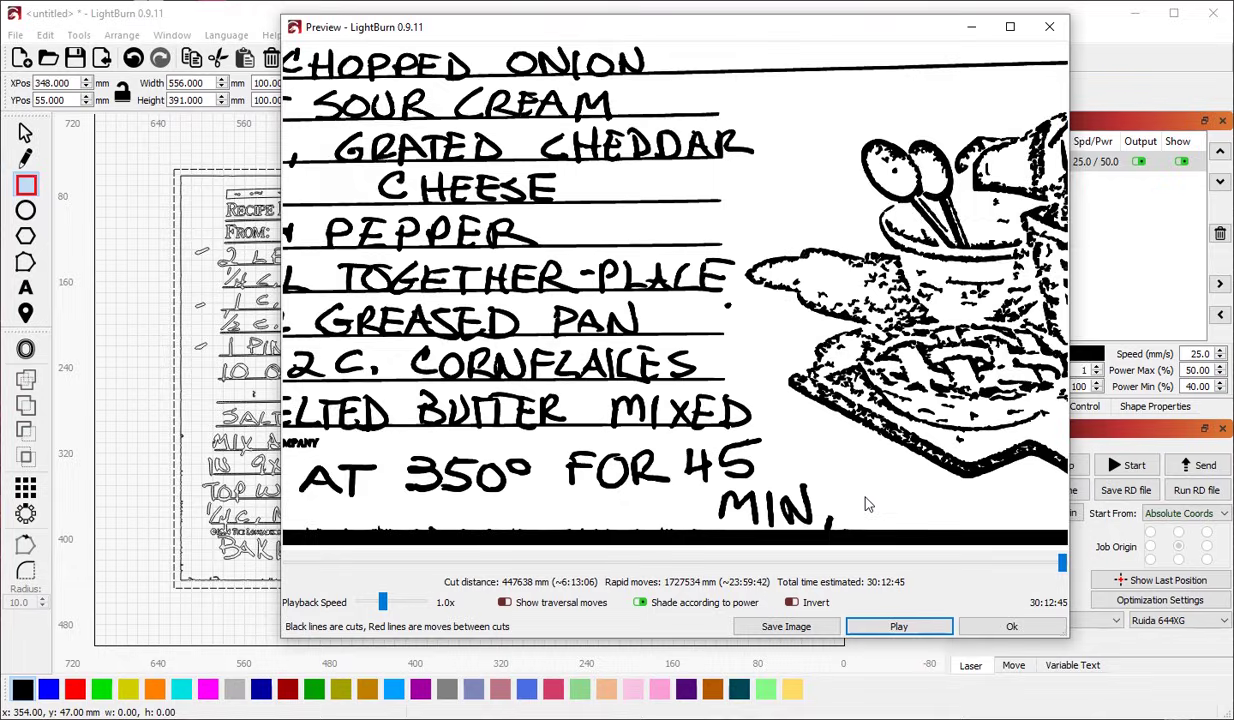
pyautogui.scroll(-5, 840, 490)
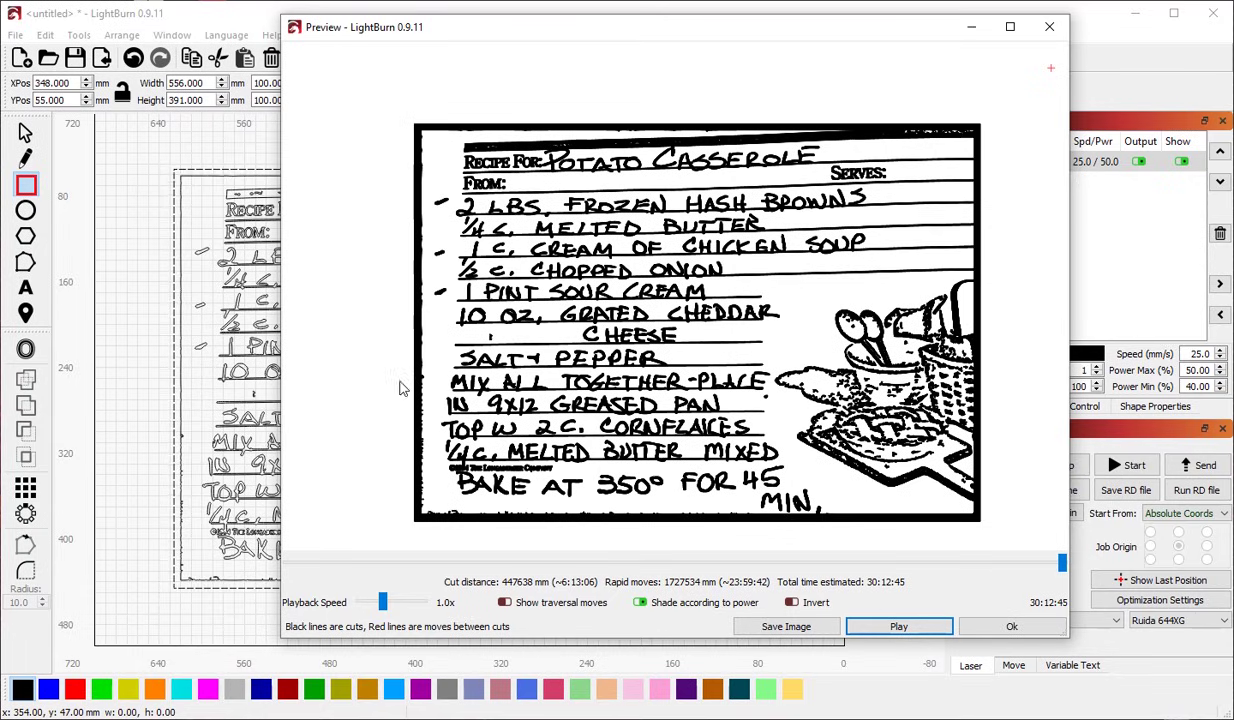
pyautogui.scroll(3, 445, 430)
pyautogui.scroll(-4, 427, 386)
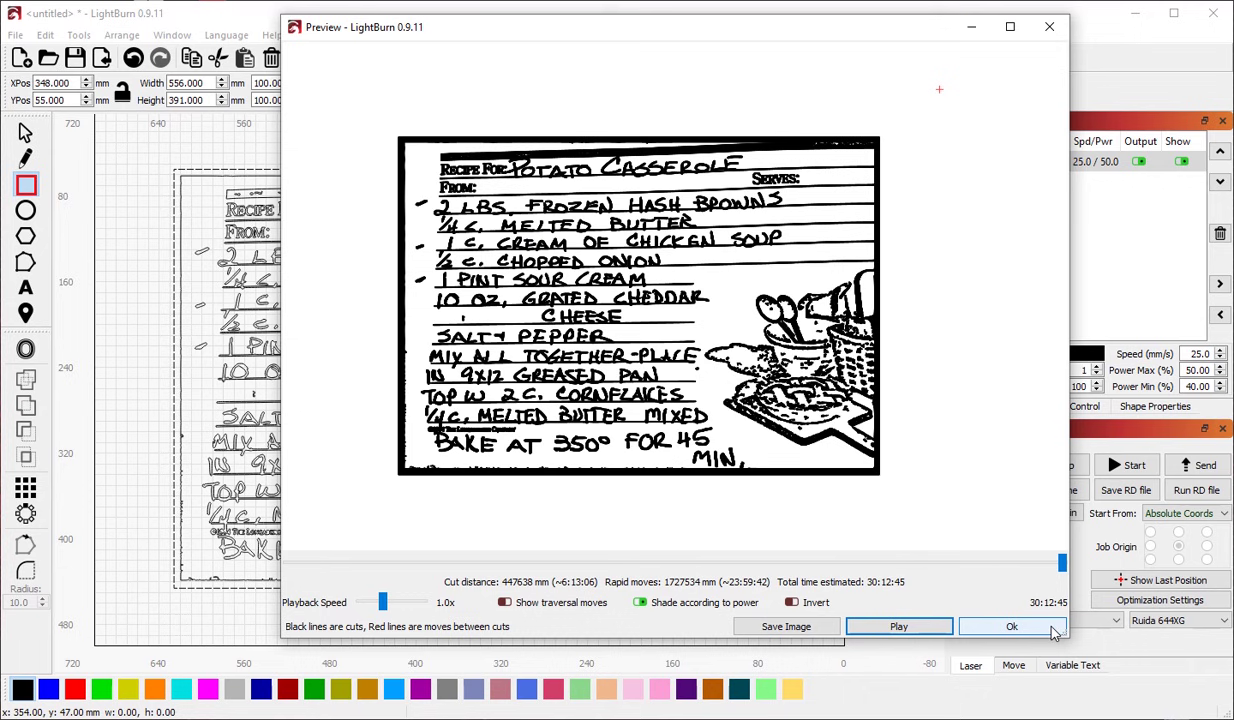
pyautogui.click(1011, 626)
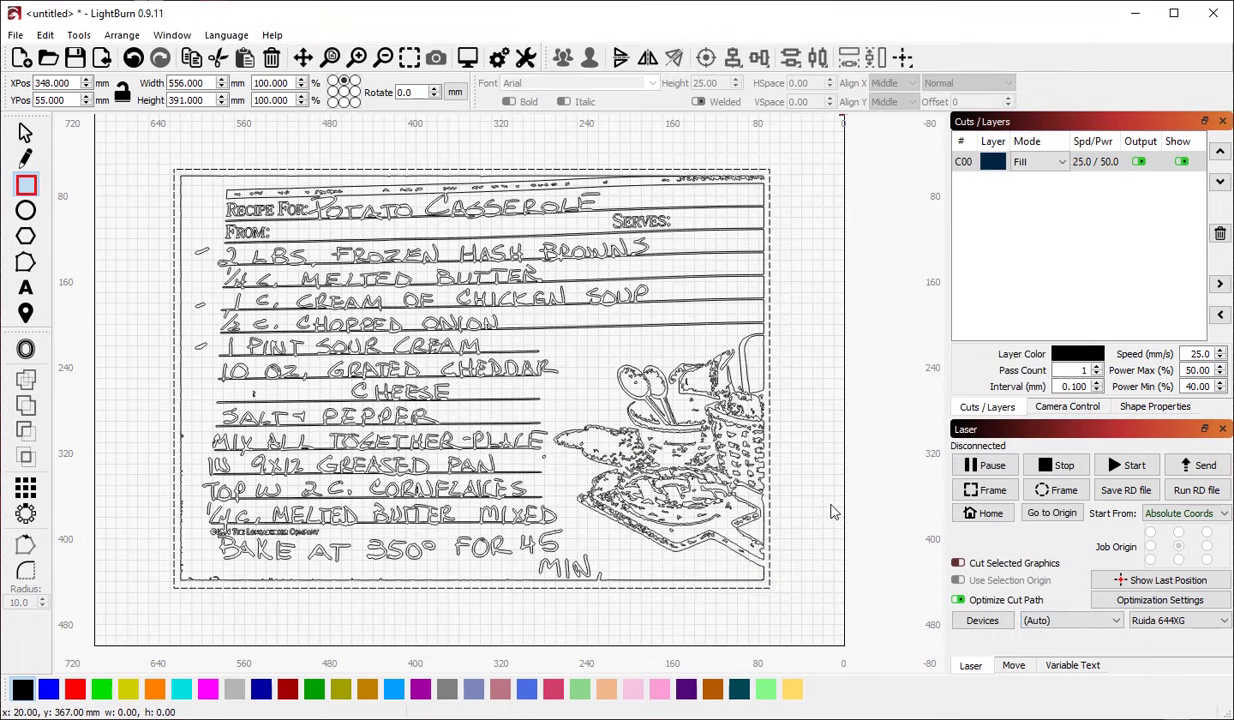